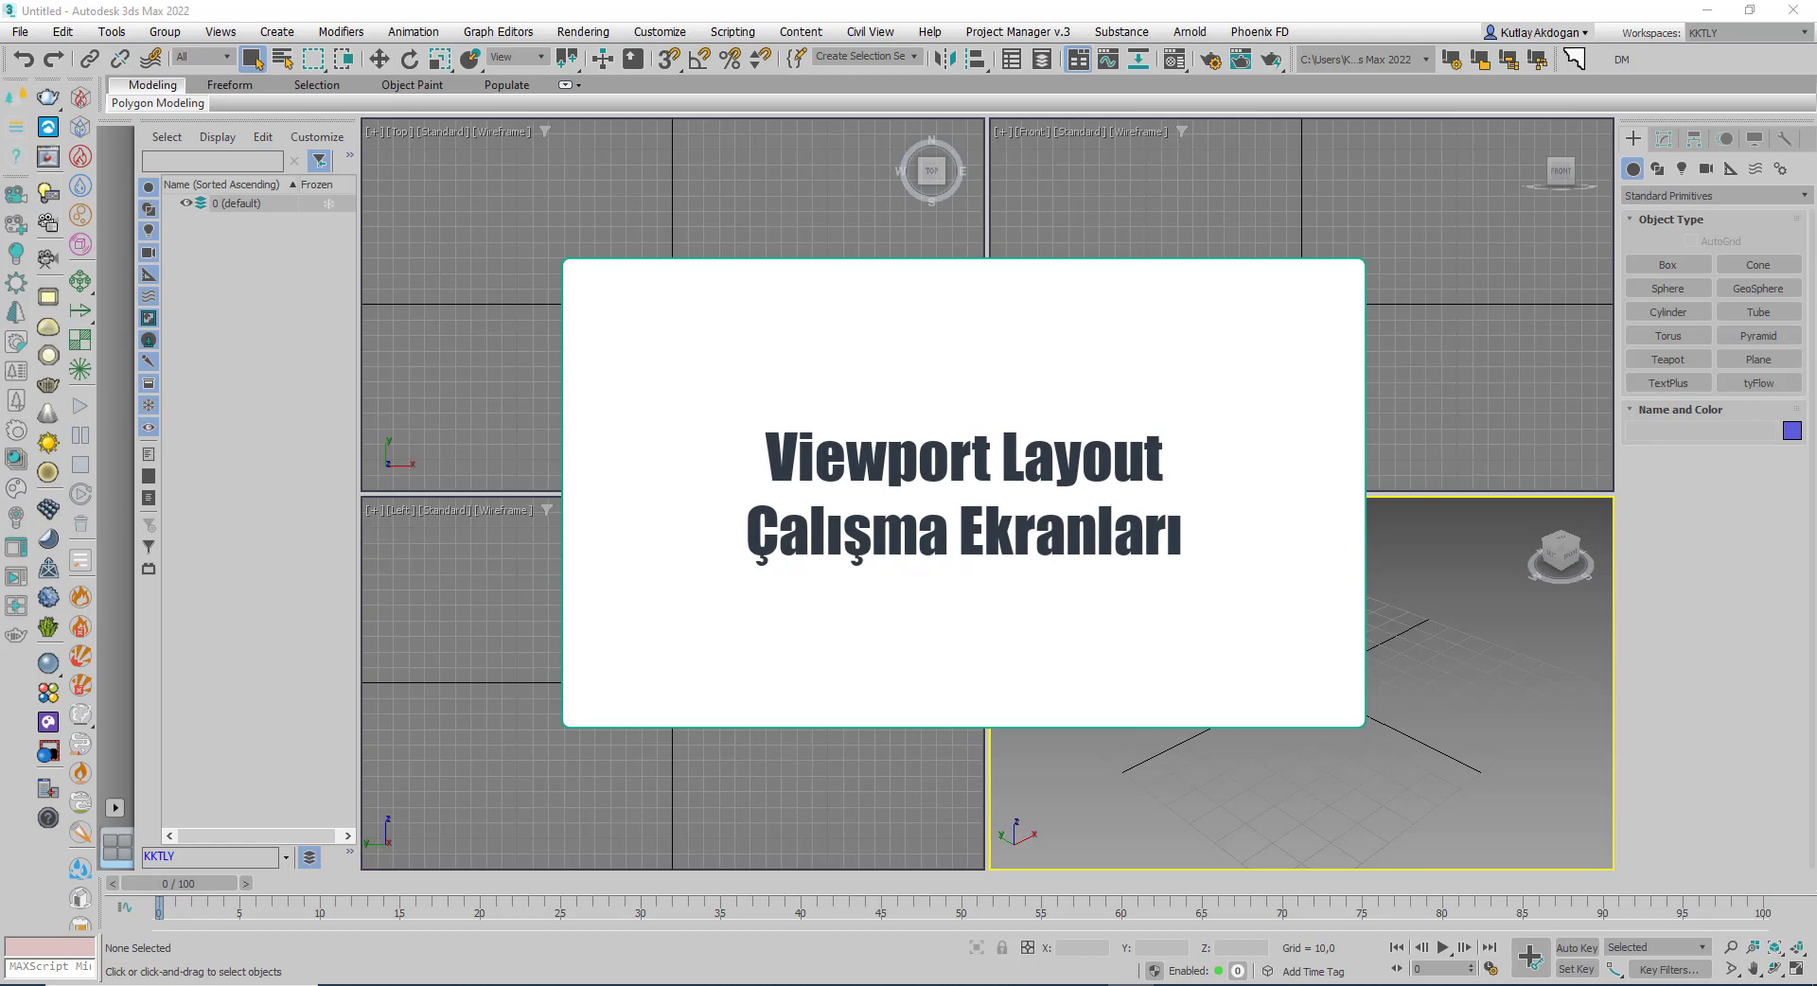
Cycle the active viewport through Top, Front, Left and Perspective three times by clicking
left_click(748, 377)
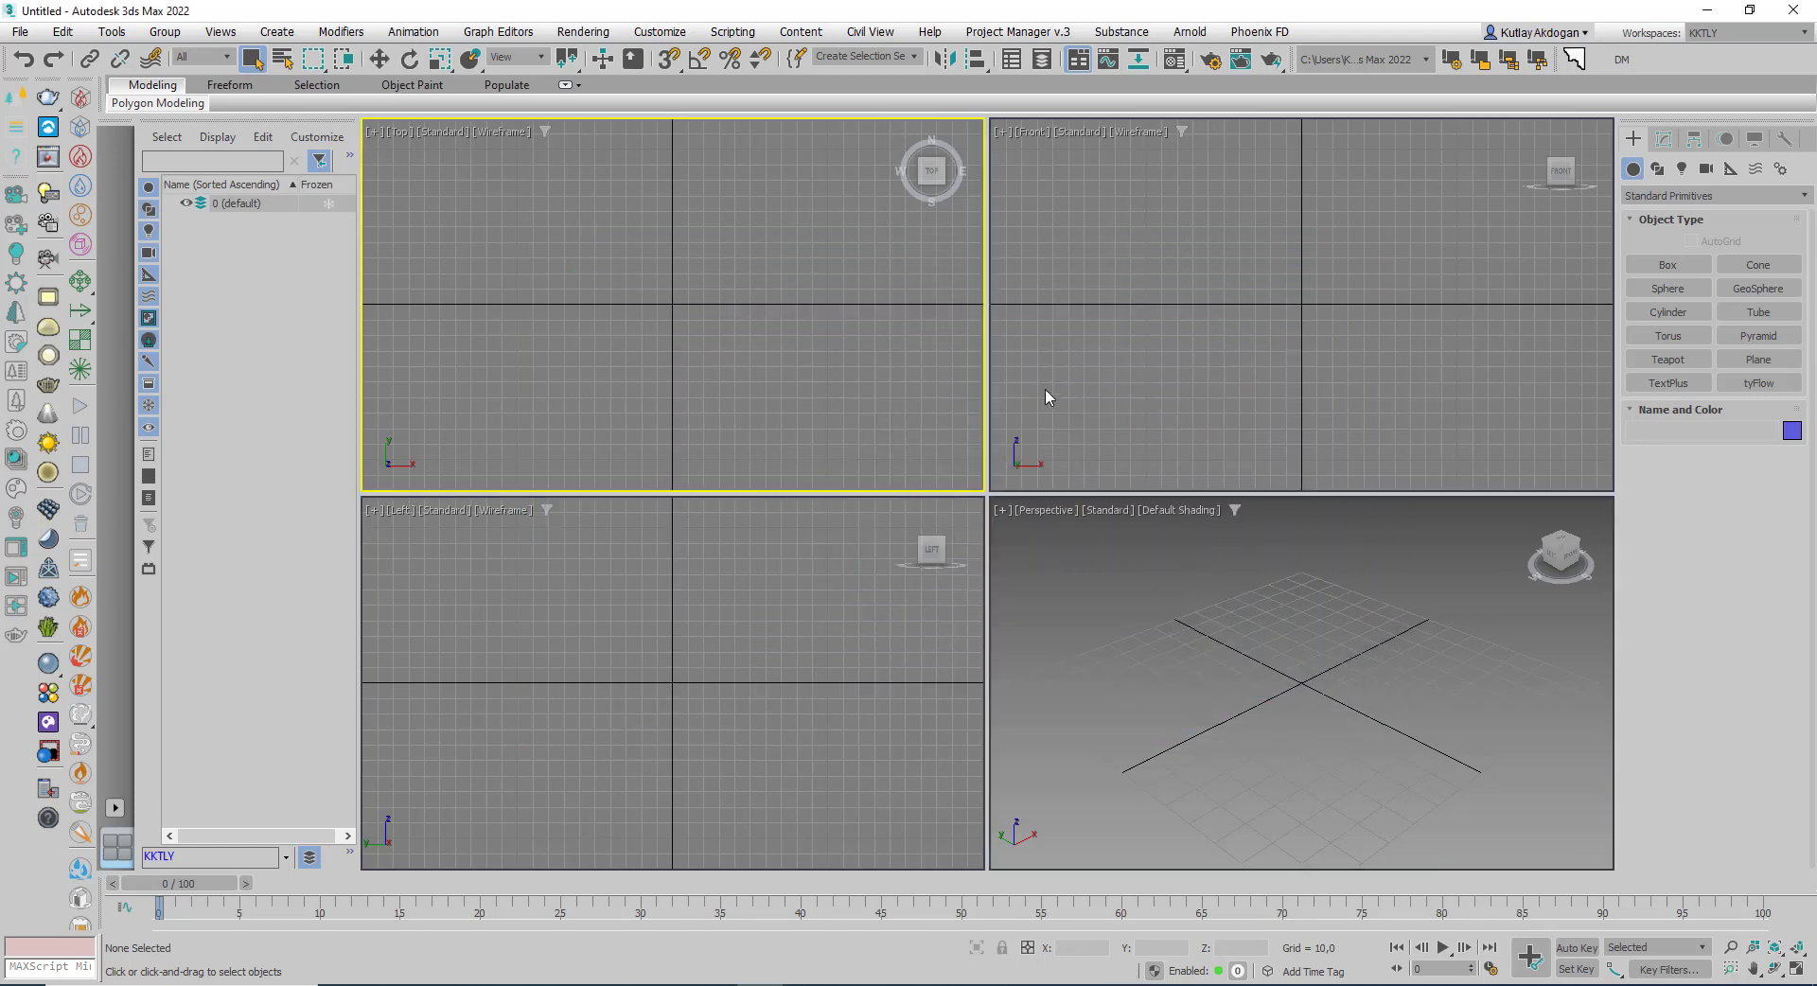
left_click(1087, 432)
left_click(865, 646)
left_click(1163, 648)
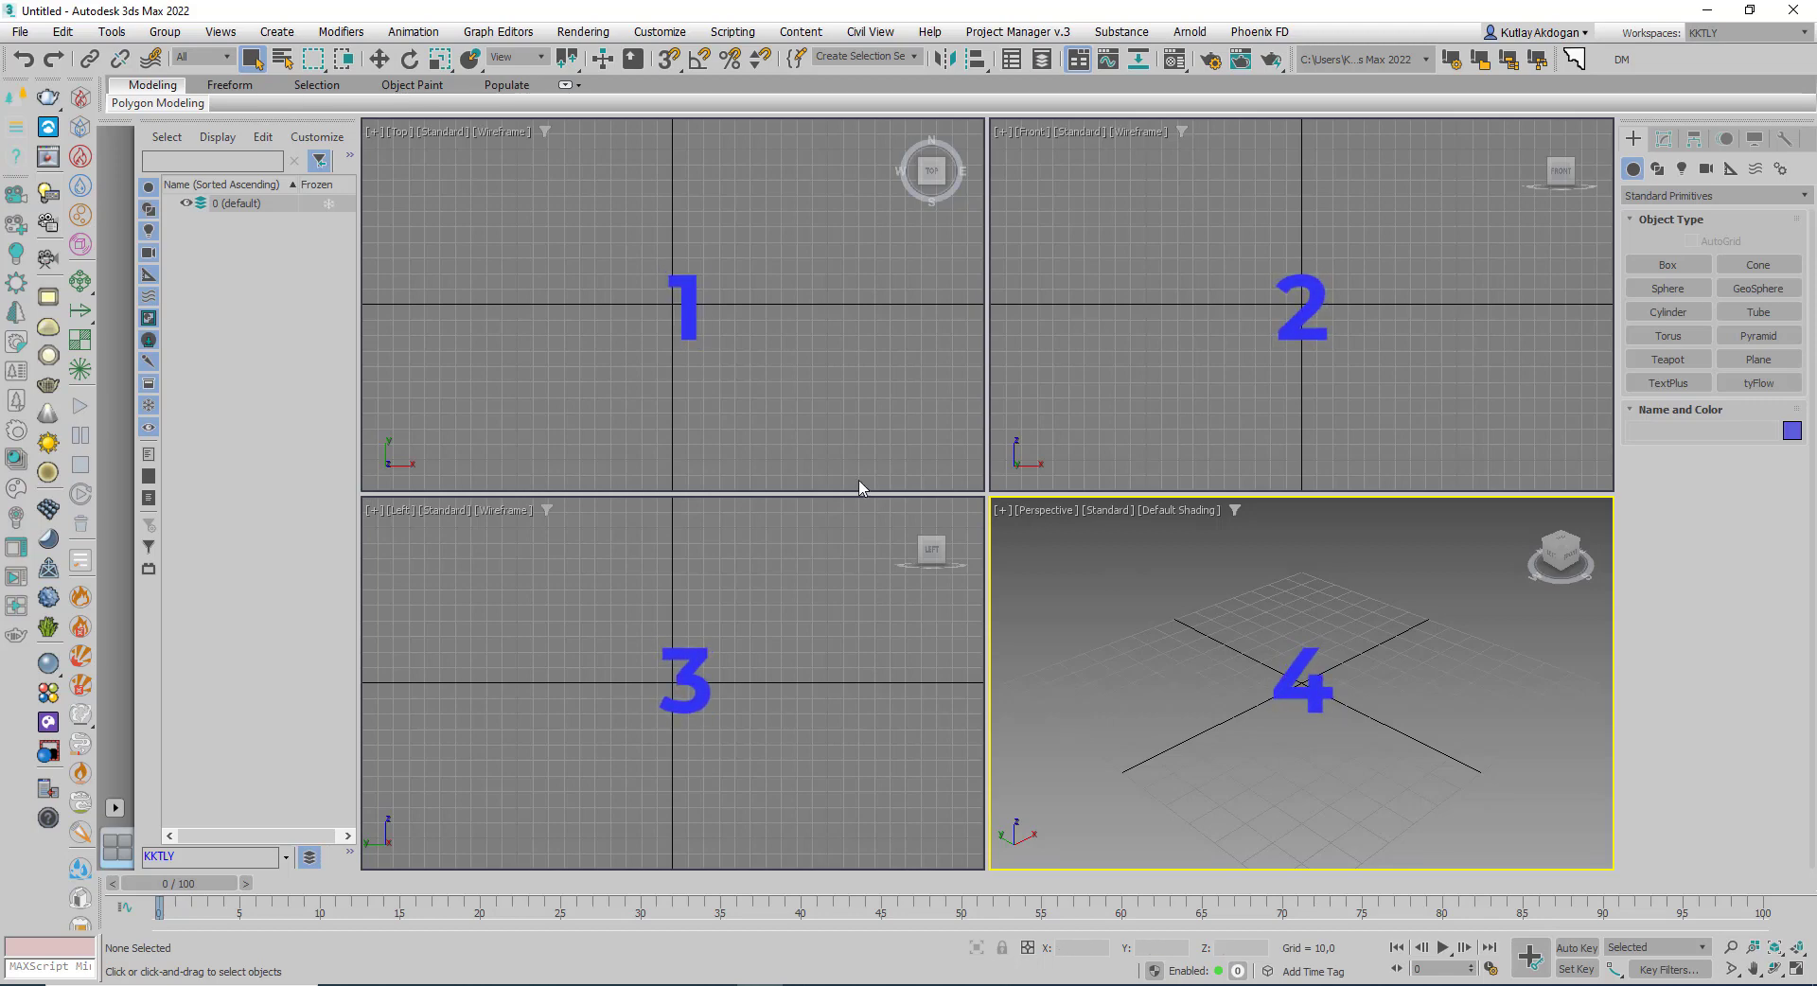
left_click(786, 403)
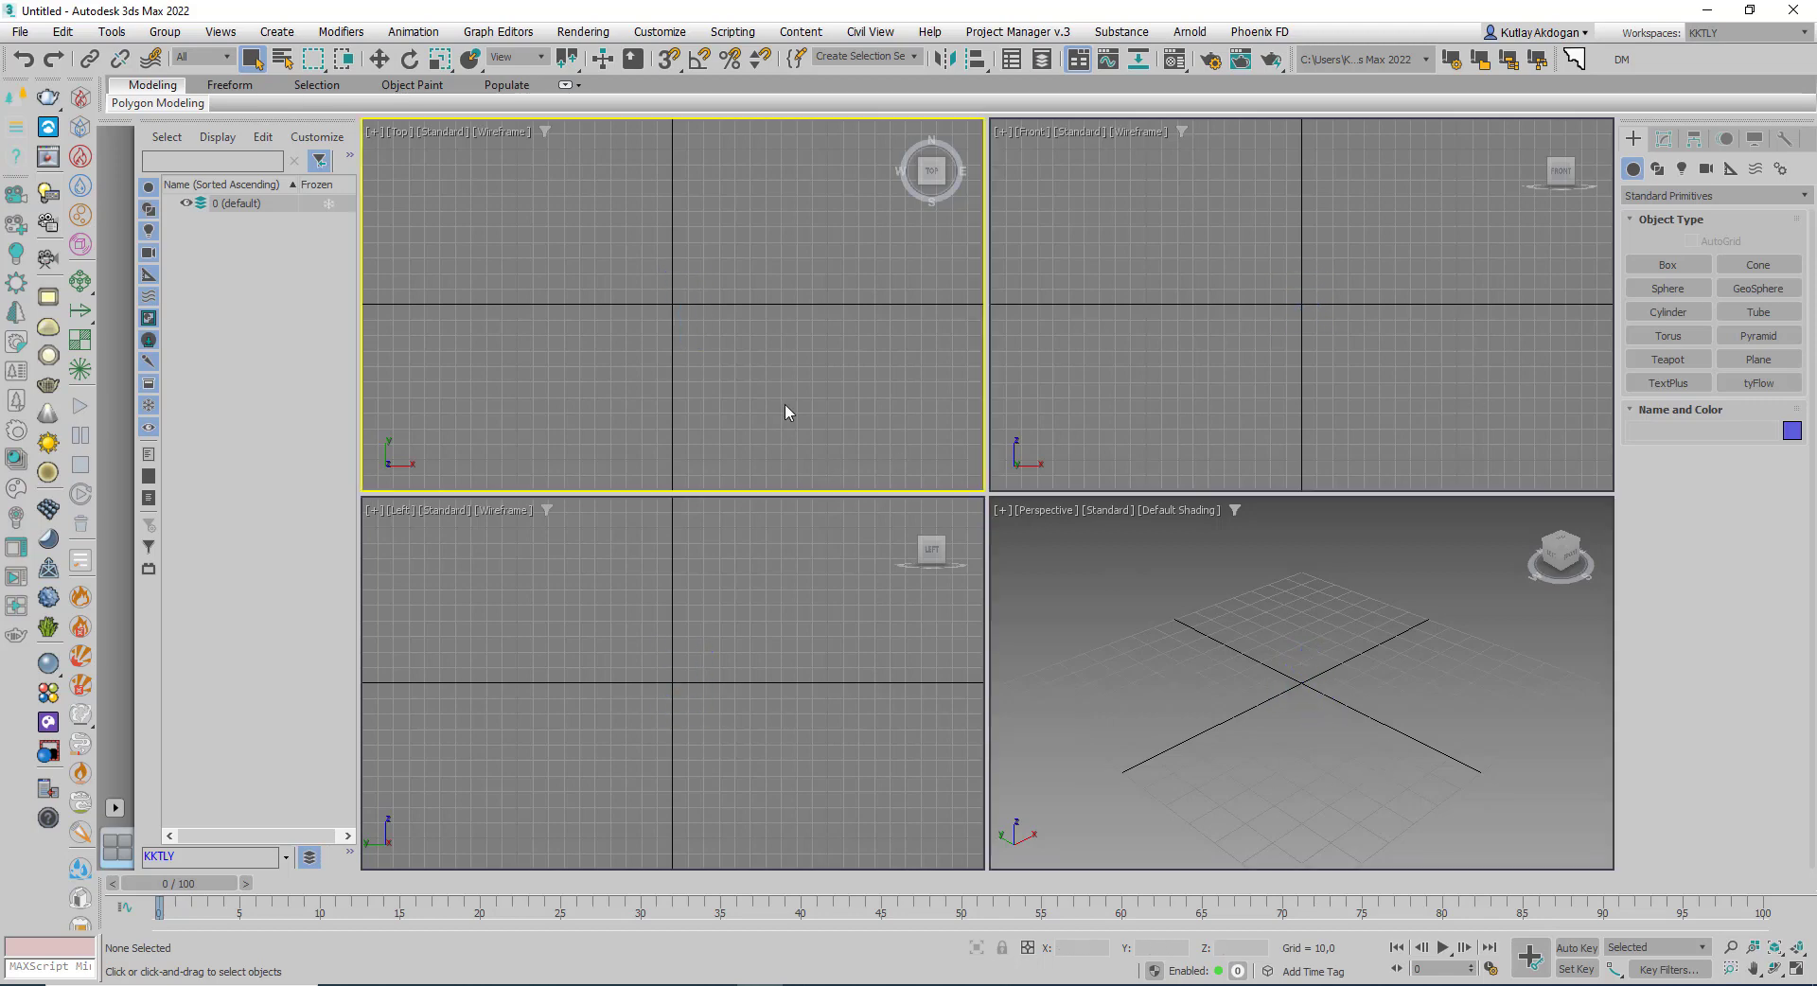
left_click(1166, 378)
left_click(865, 667)
left_click(1253, 670)
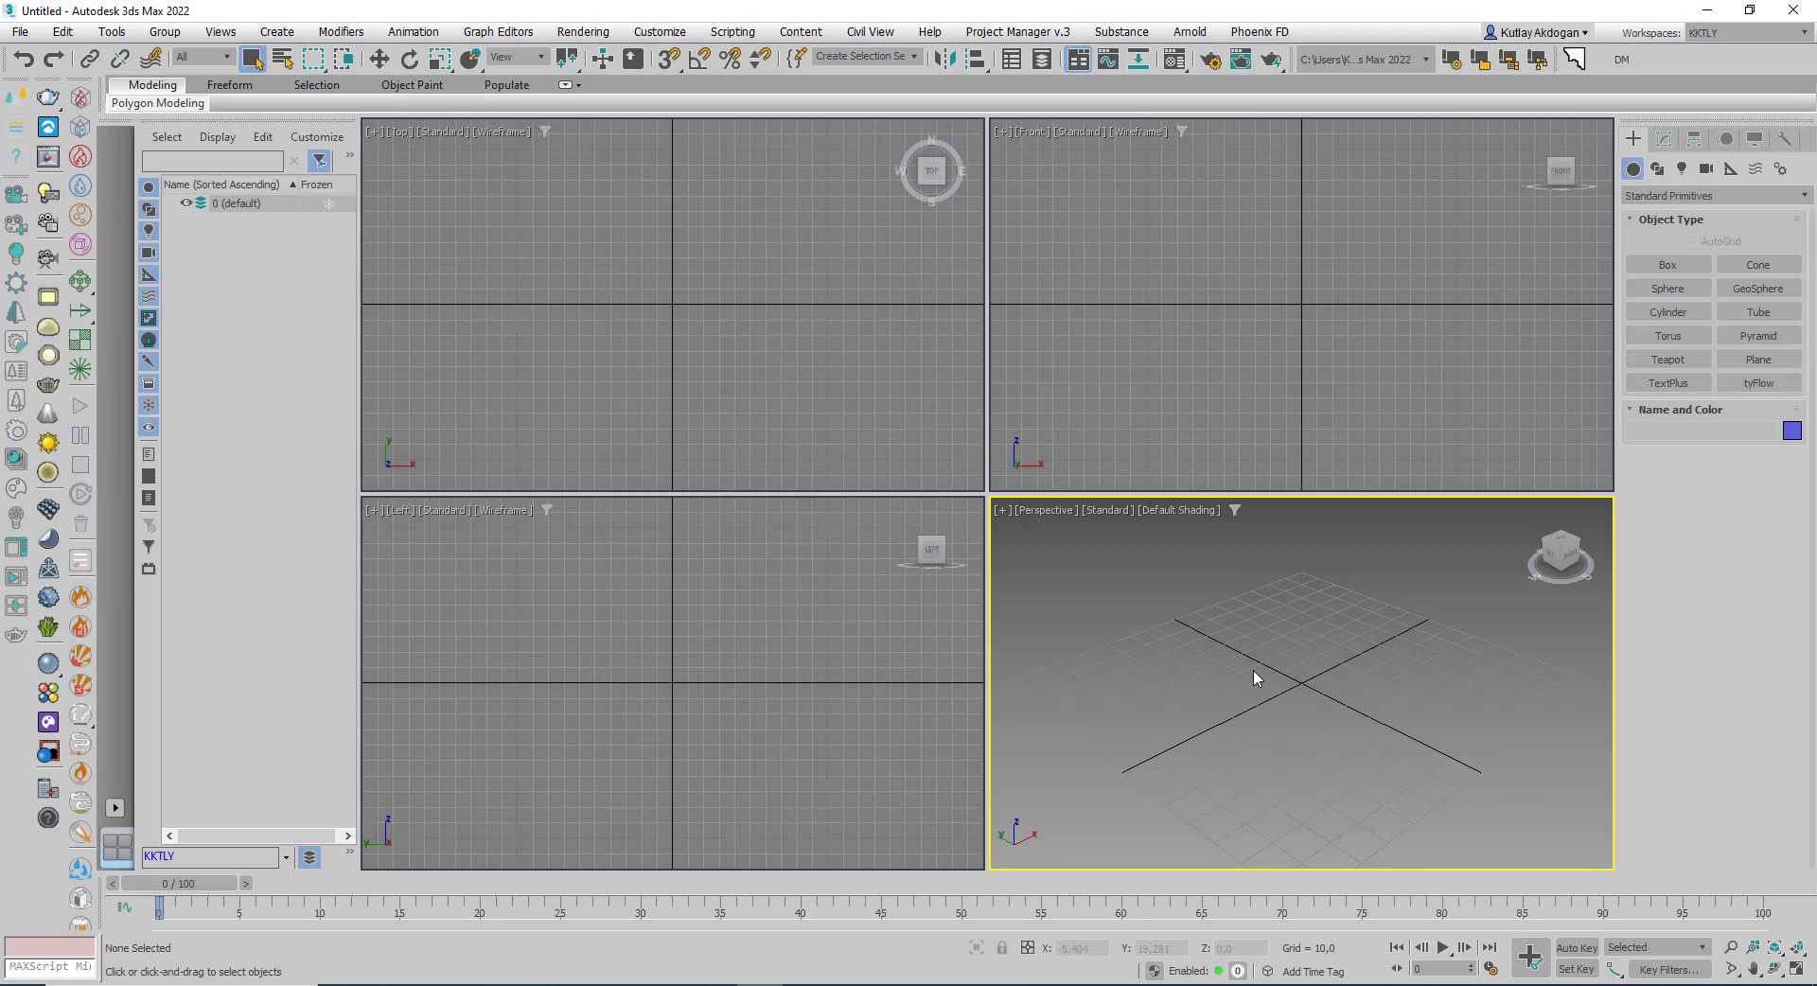
left_click(506, 364)
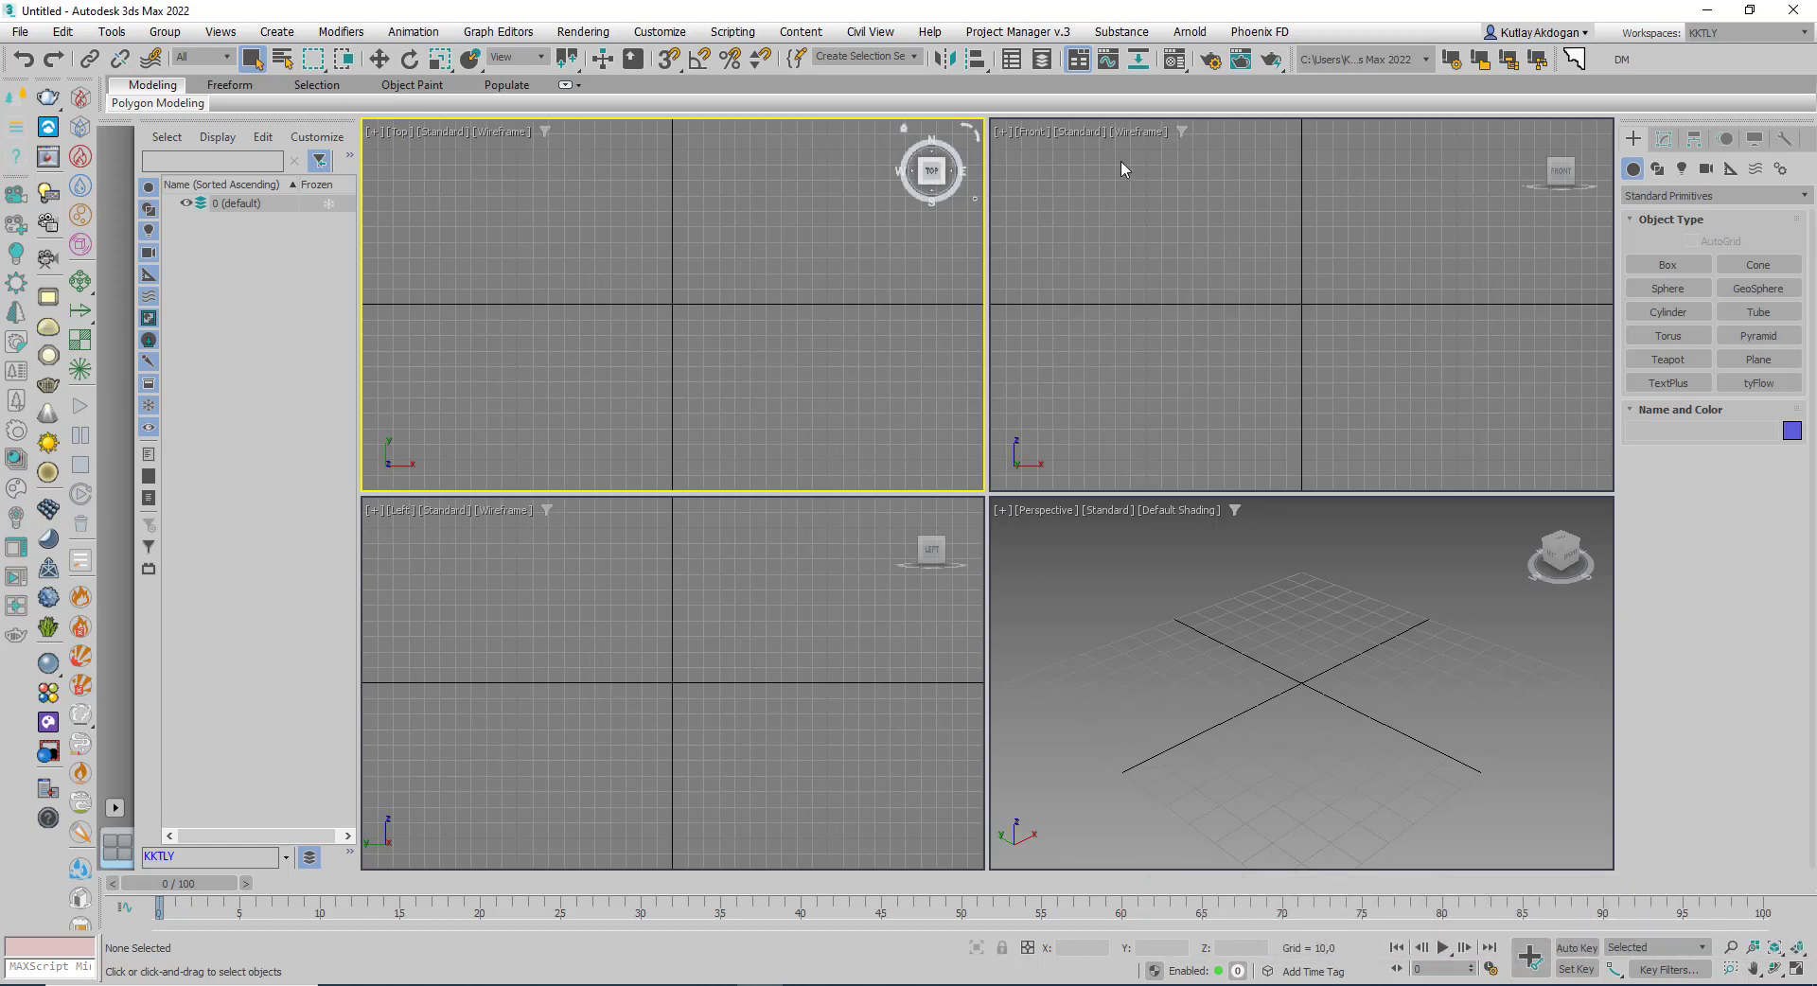
left_click(1314, 195)
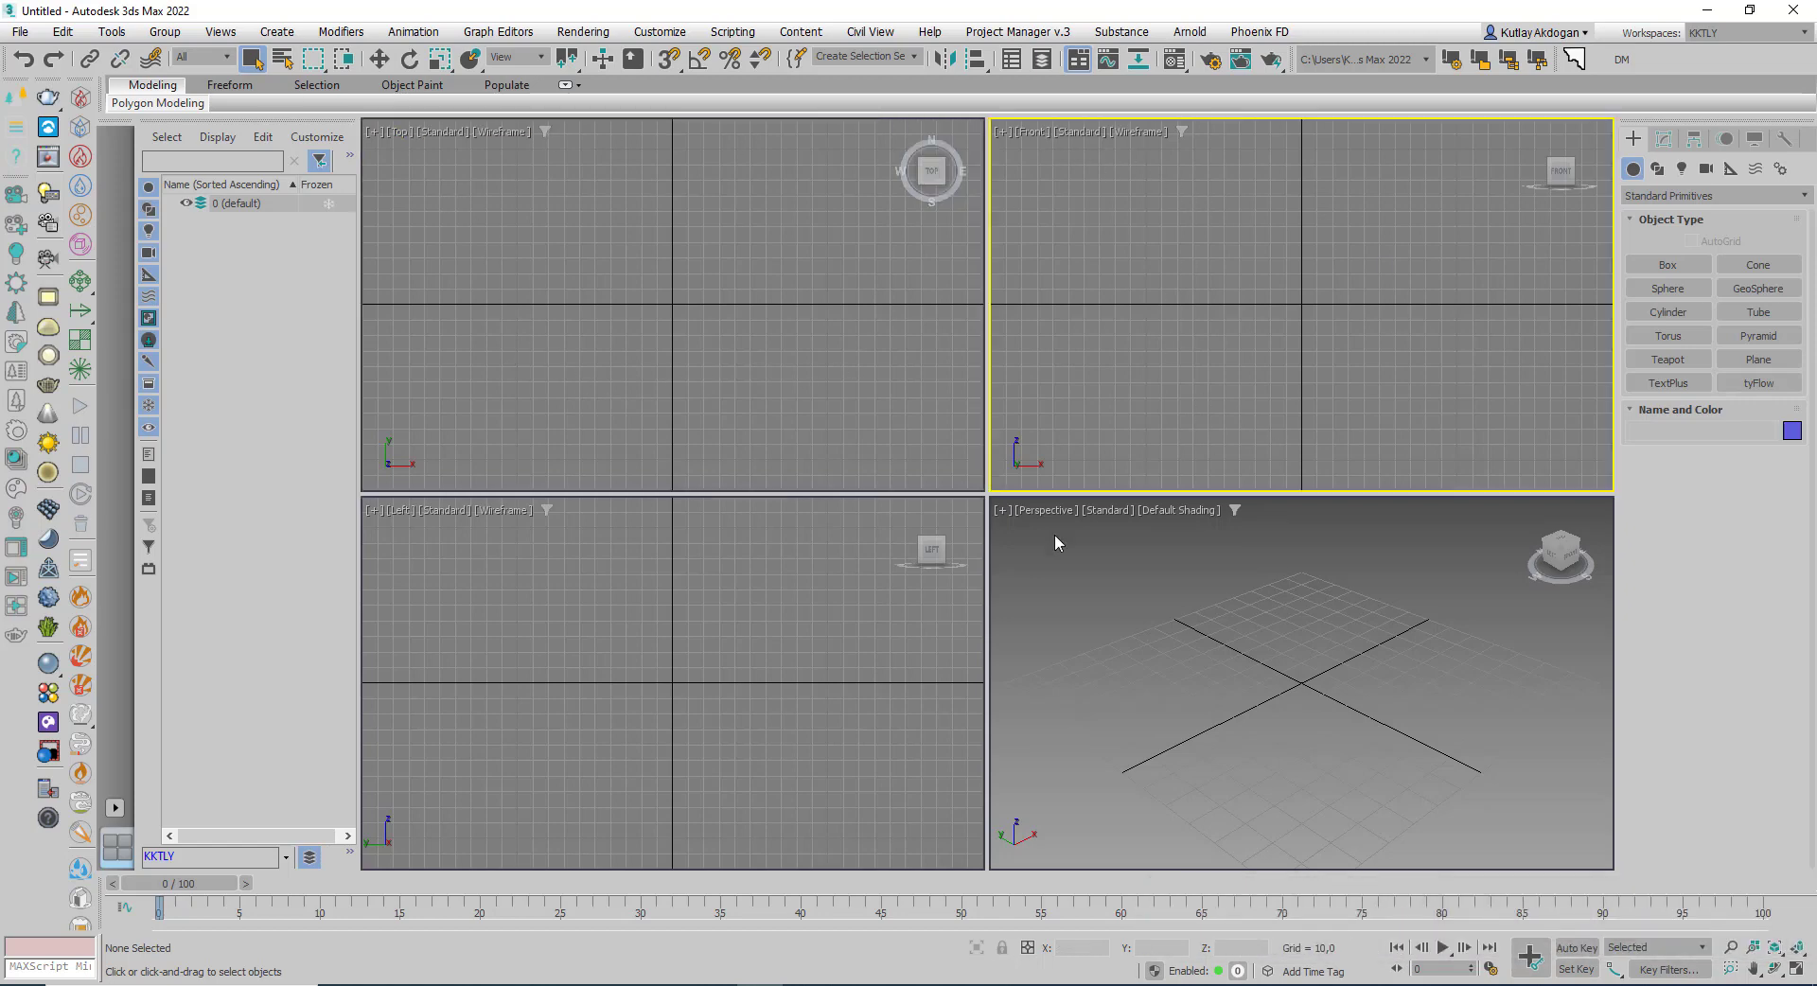
left_click(659, 628)
left_click(1309, 688)
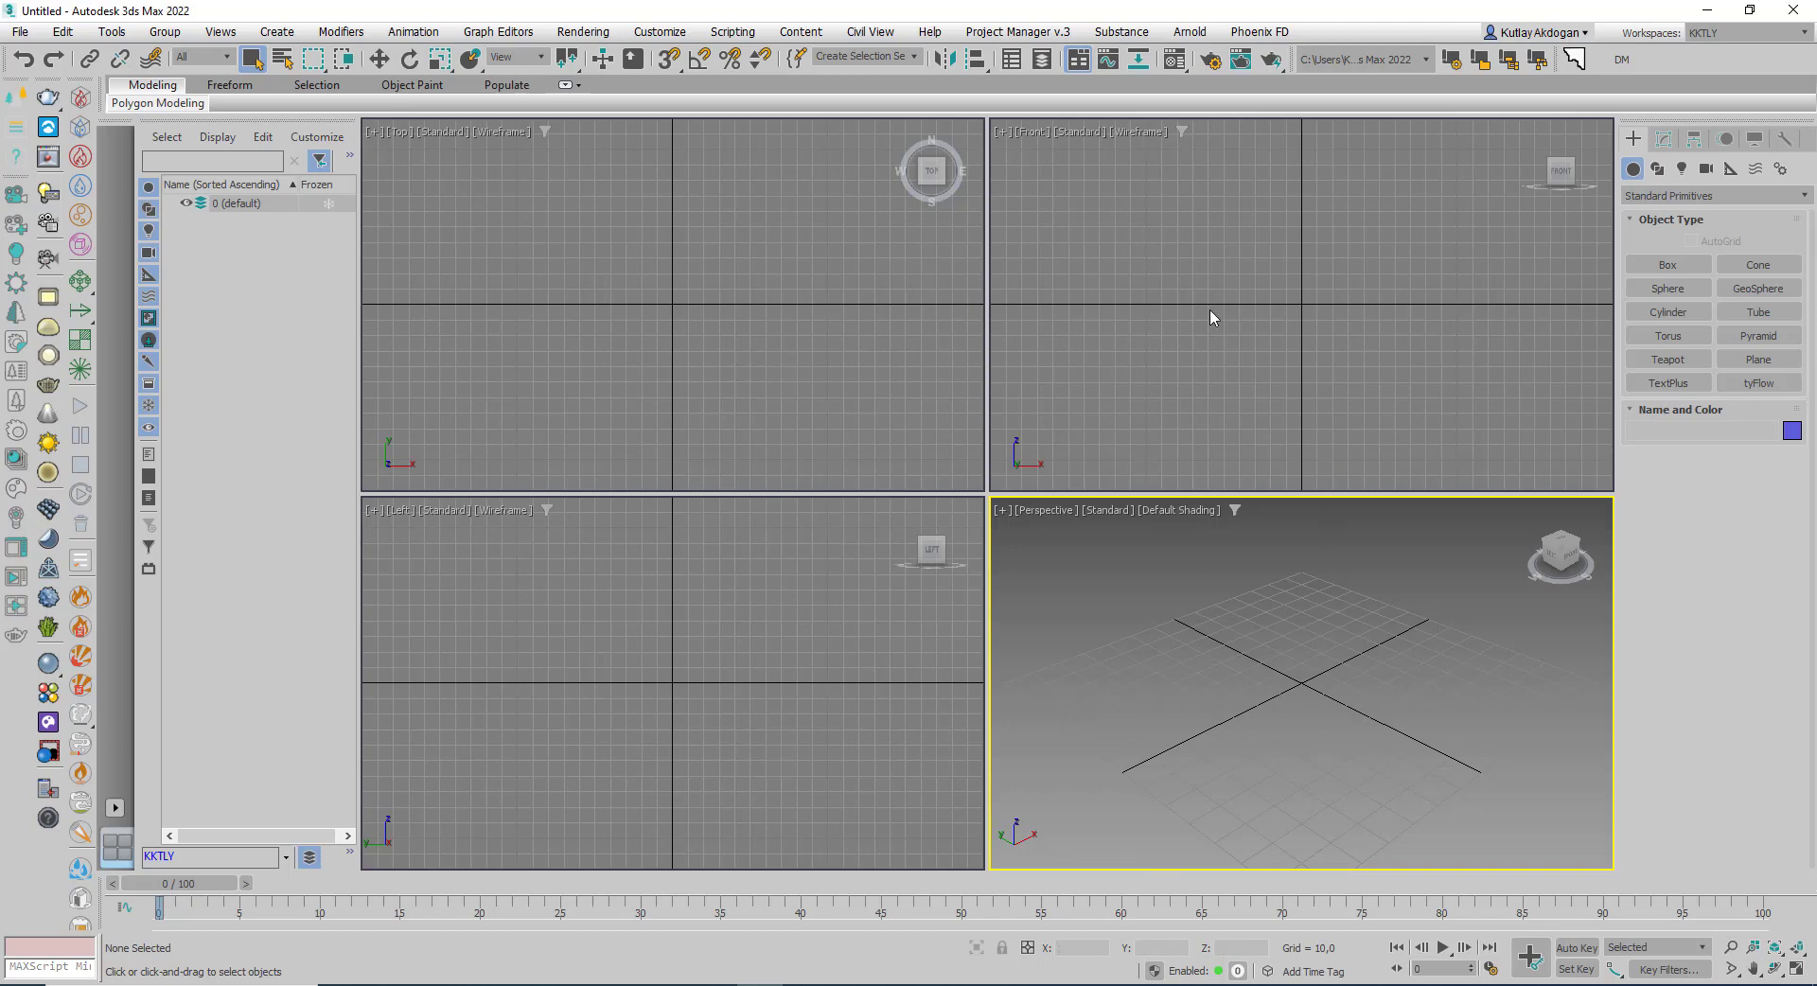
Activate each viewport by right-clicking, then by clicking again, ending in Perspective
right_click(1278, 248)
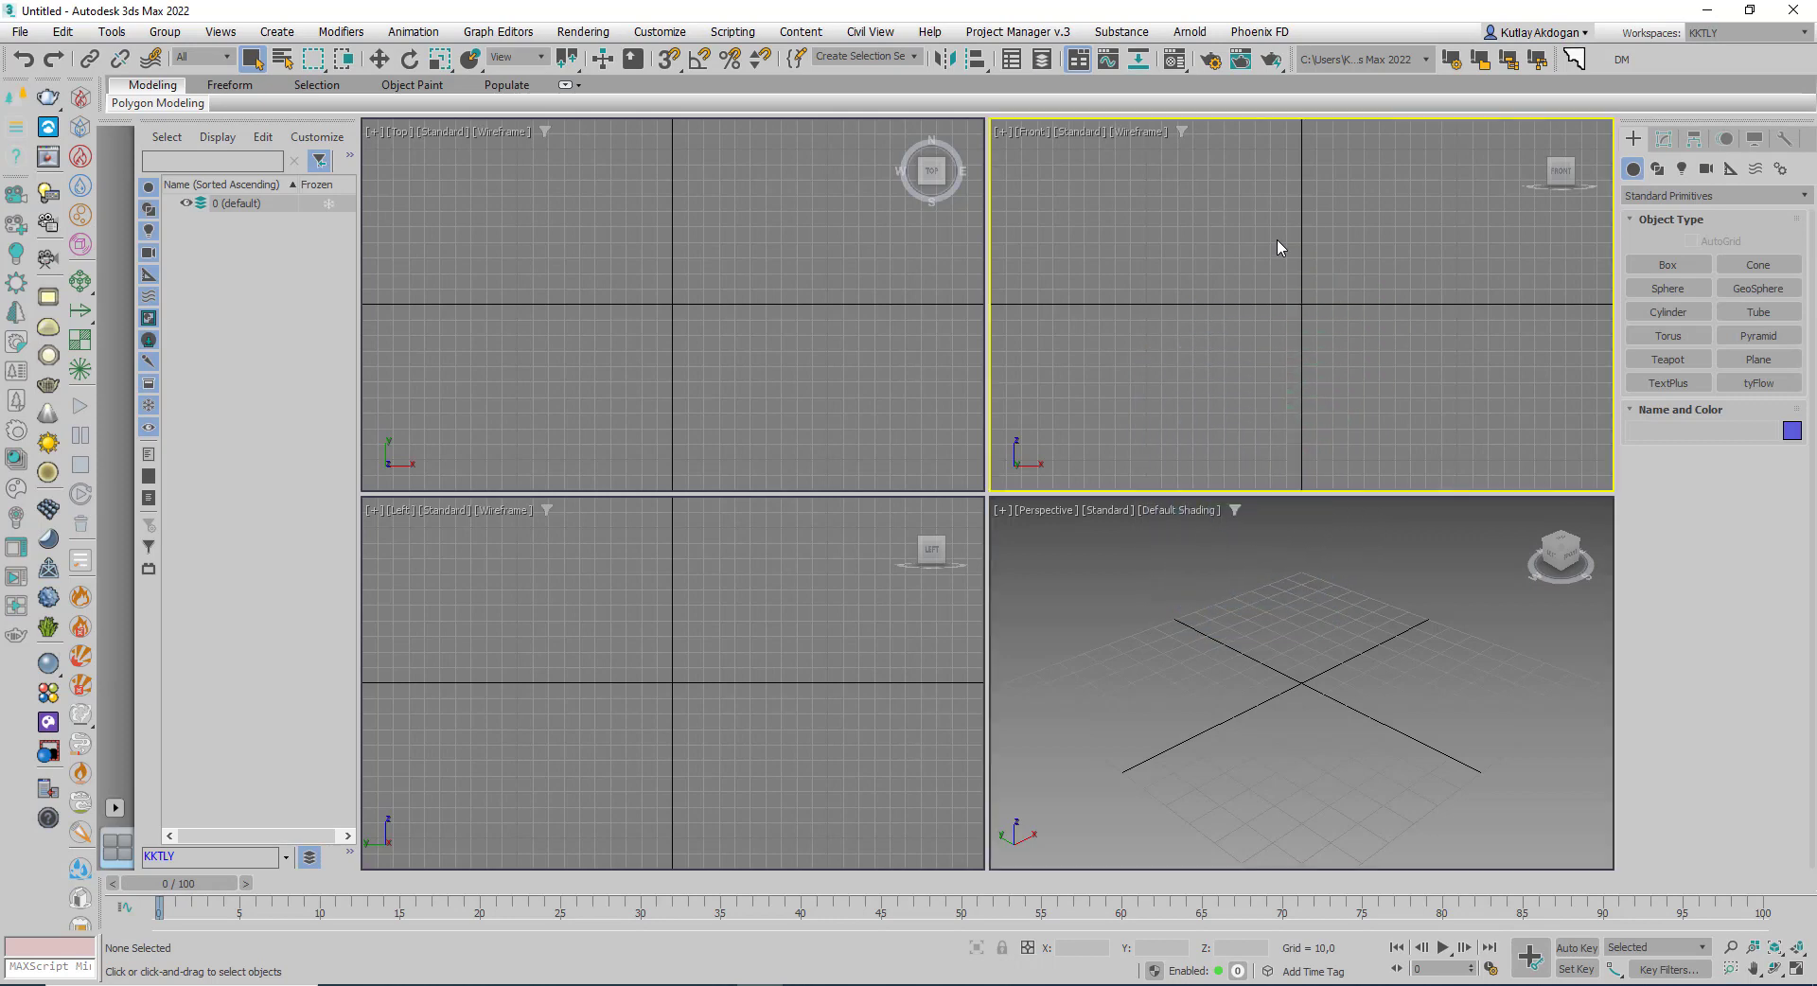
right_click(907, 396)
right_click(907, 624)
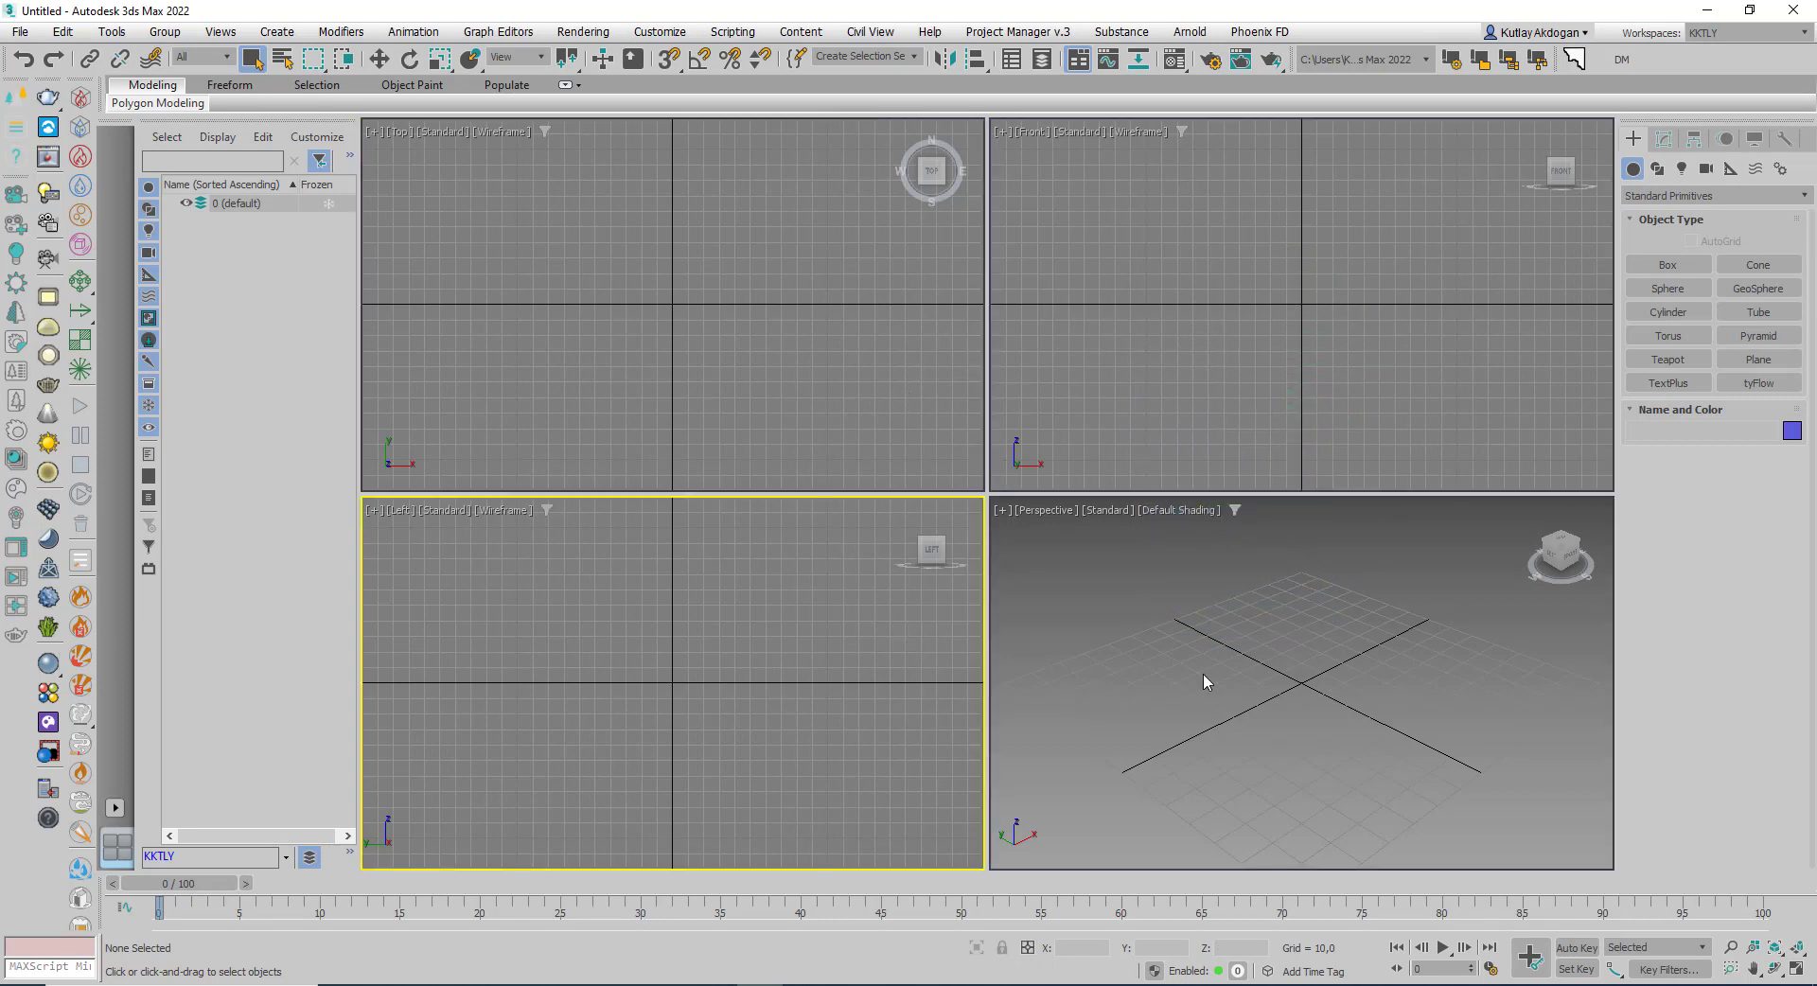
right_click(1201, 672)
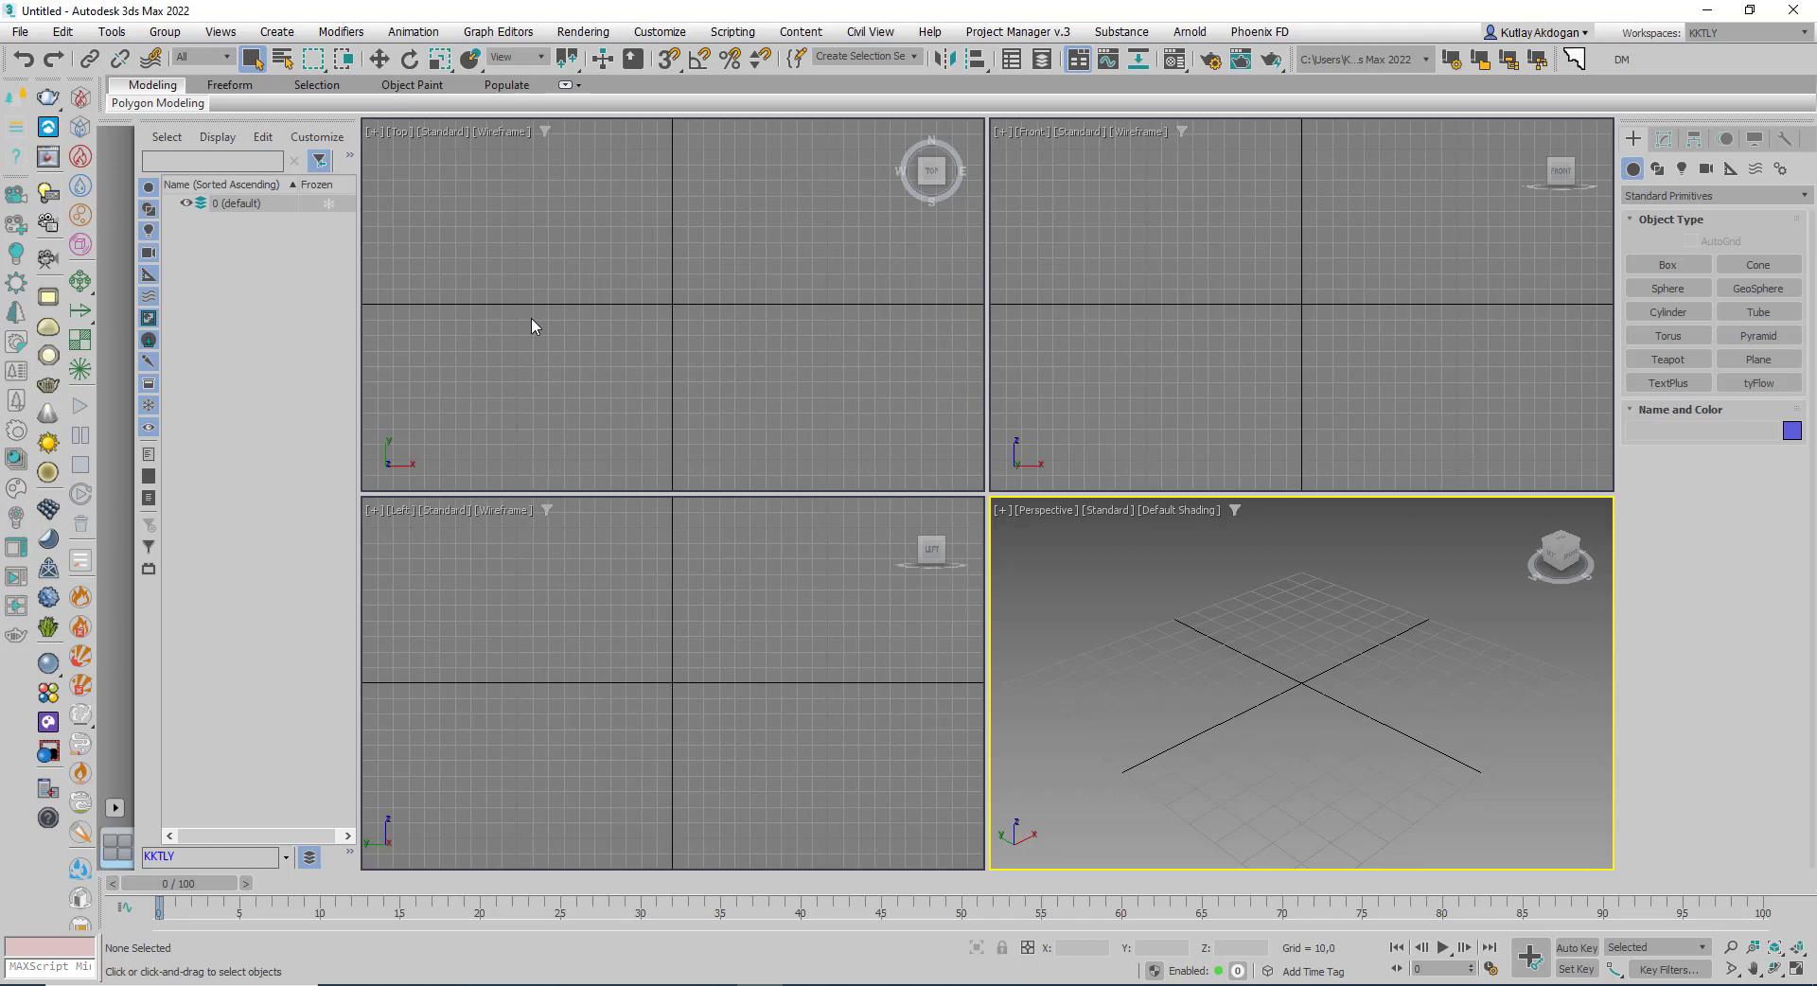
left_click(793, 429)
left_click(1183, 378)
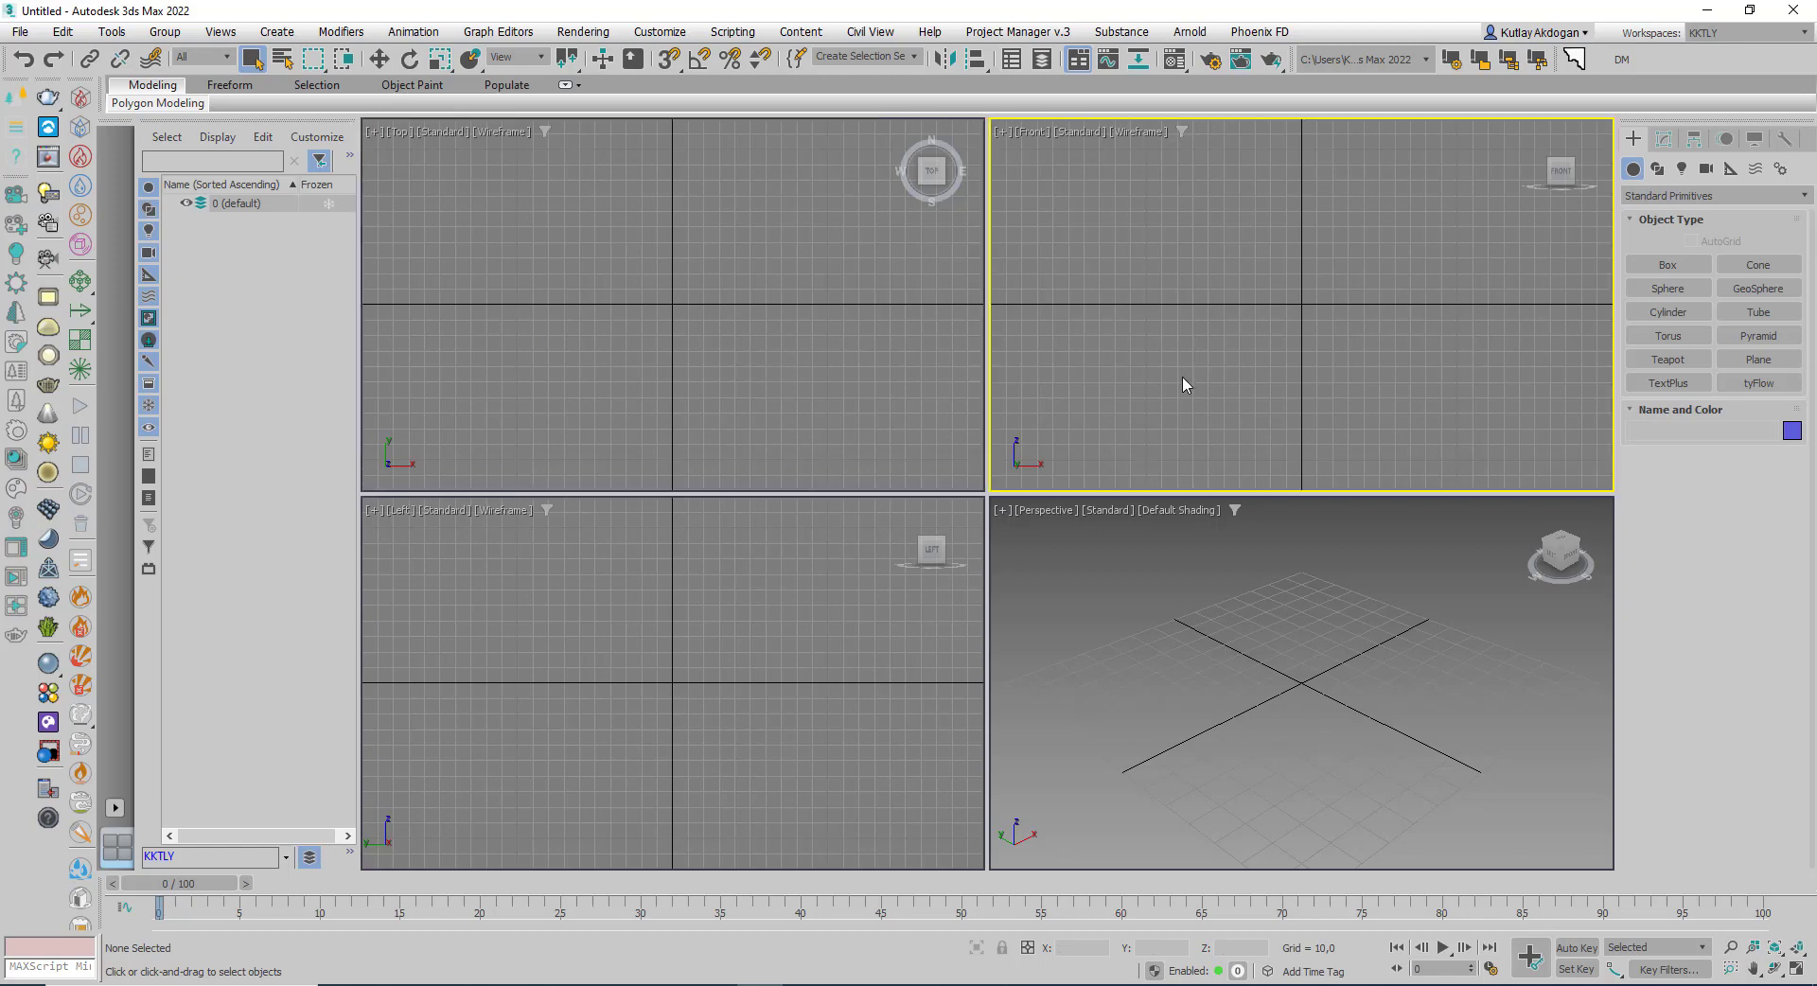
left_click(823, 685)
left_click(1177, 690)
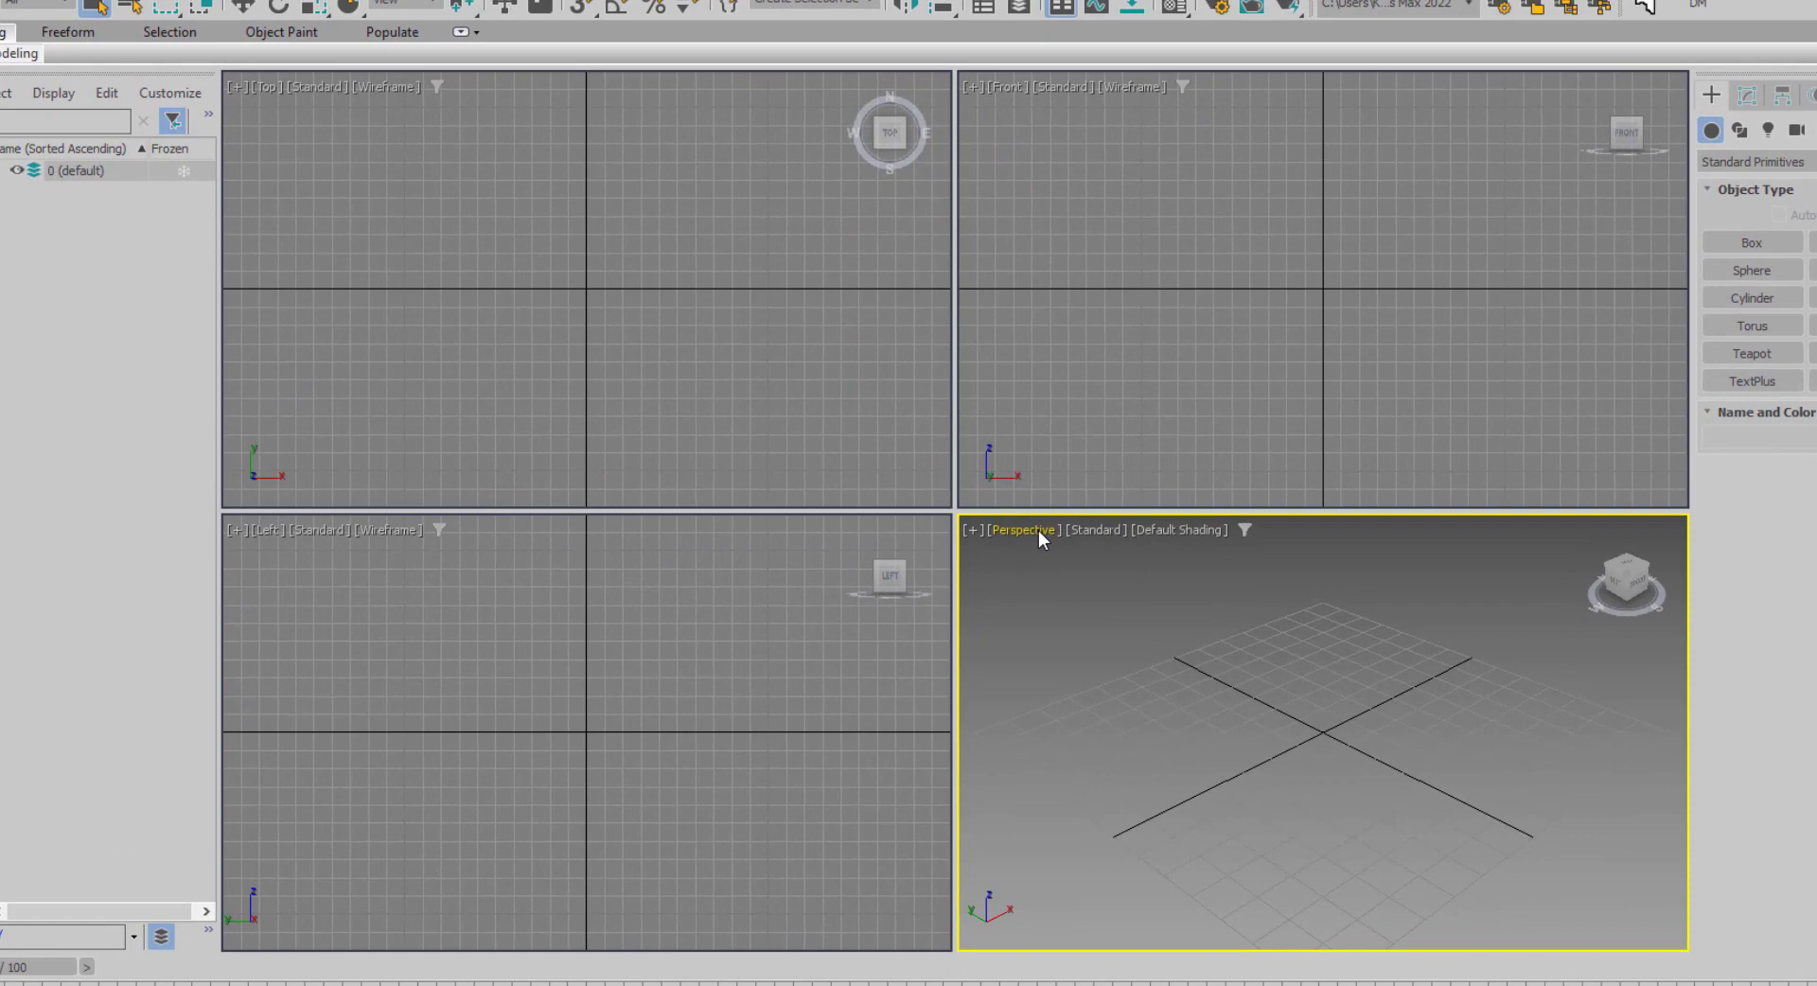
Switch the upper-right viewport from Front to Top, then Bottom, then back to Front with F
right_click(1007, 85)
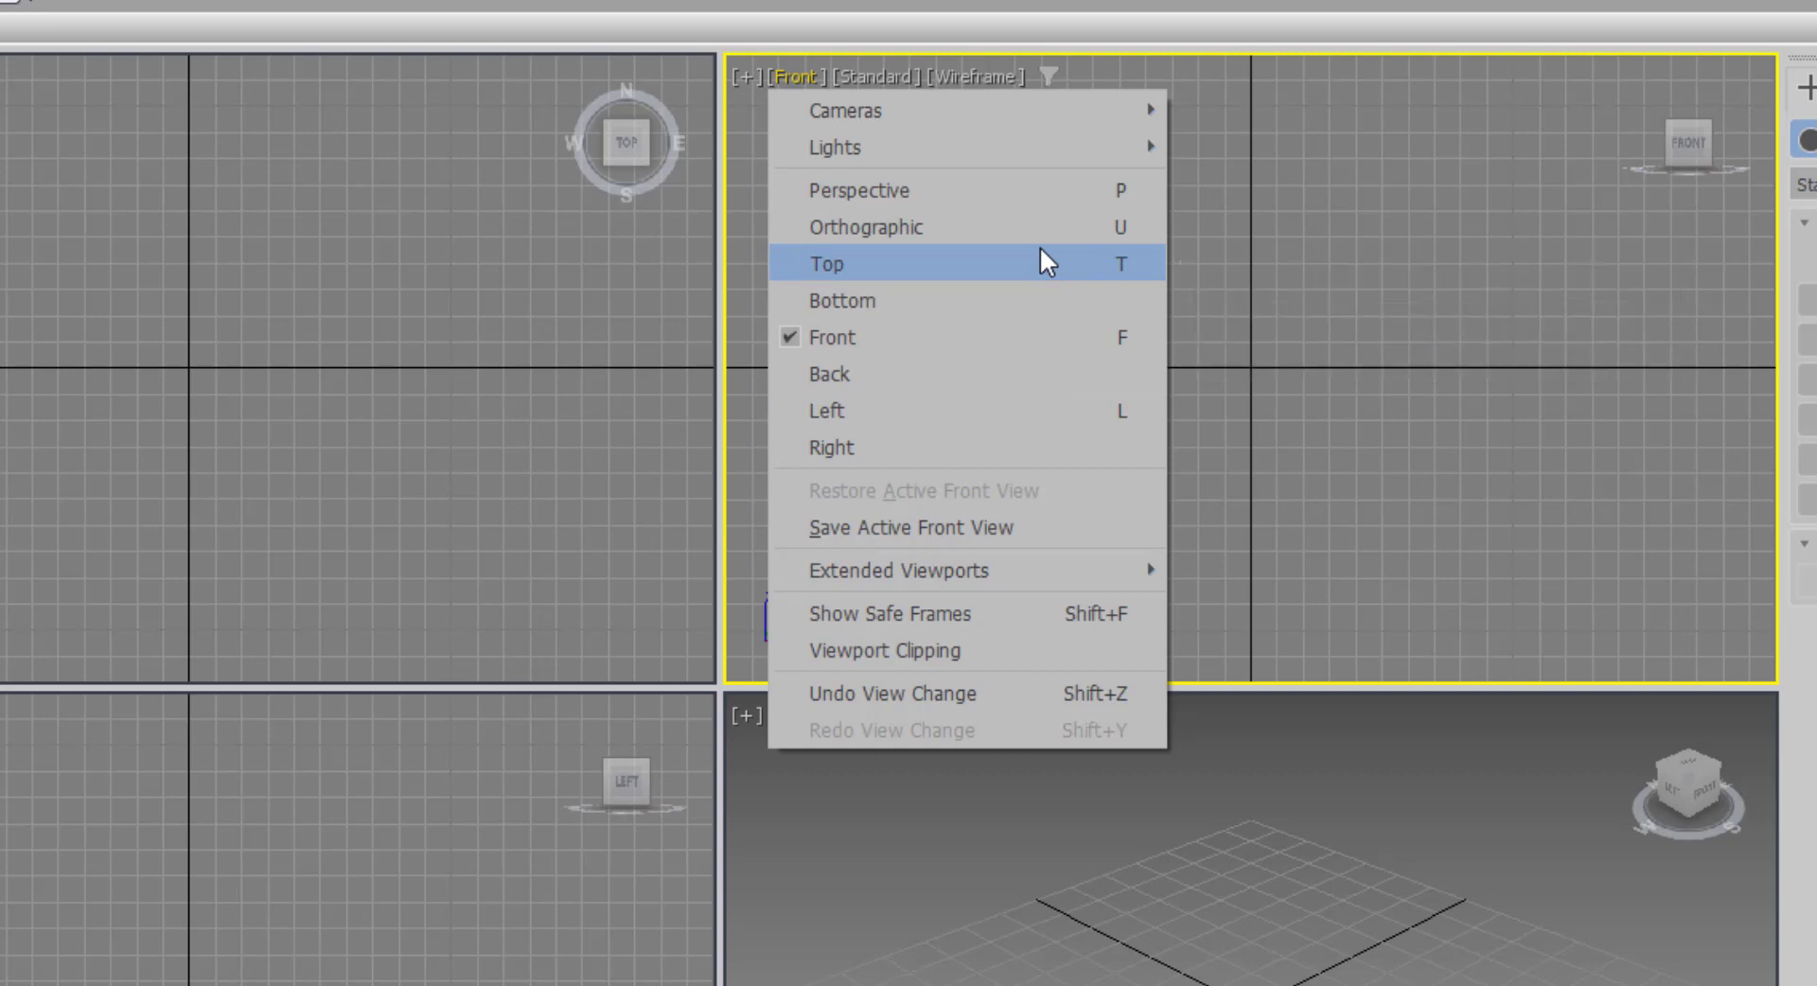
left_click(944, 264)
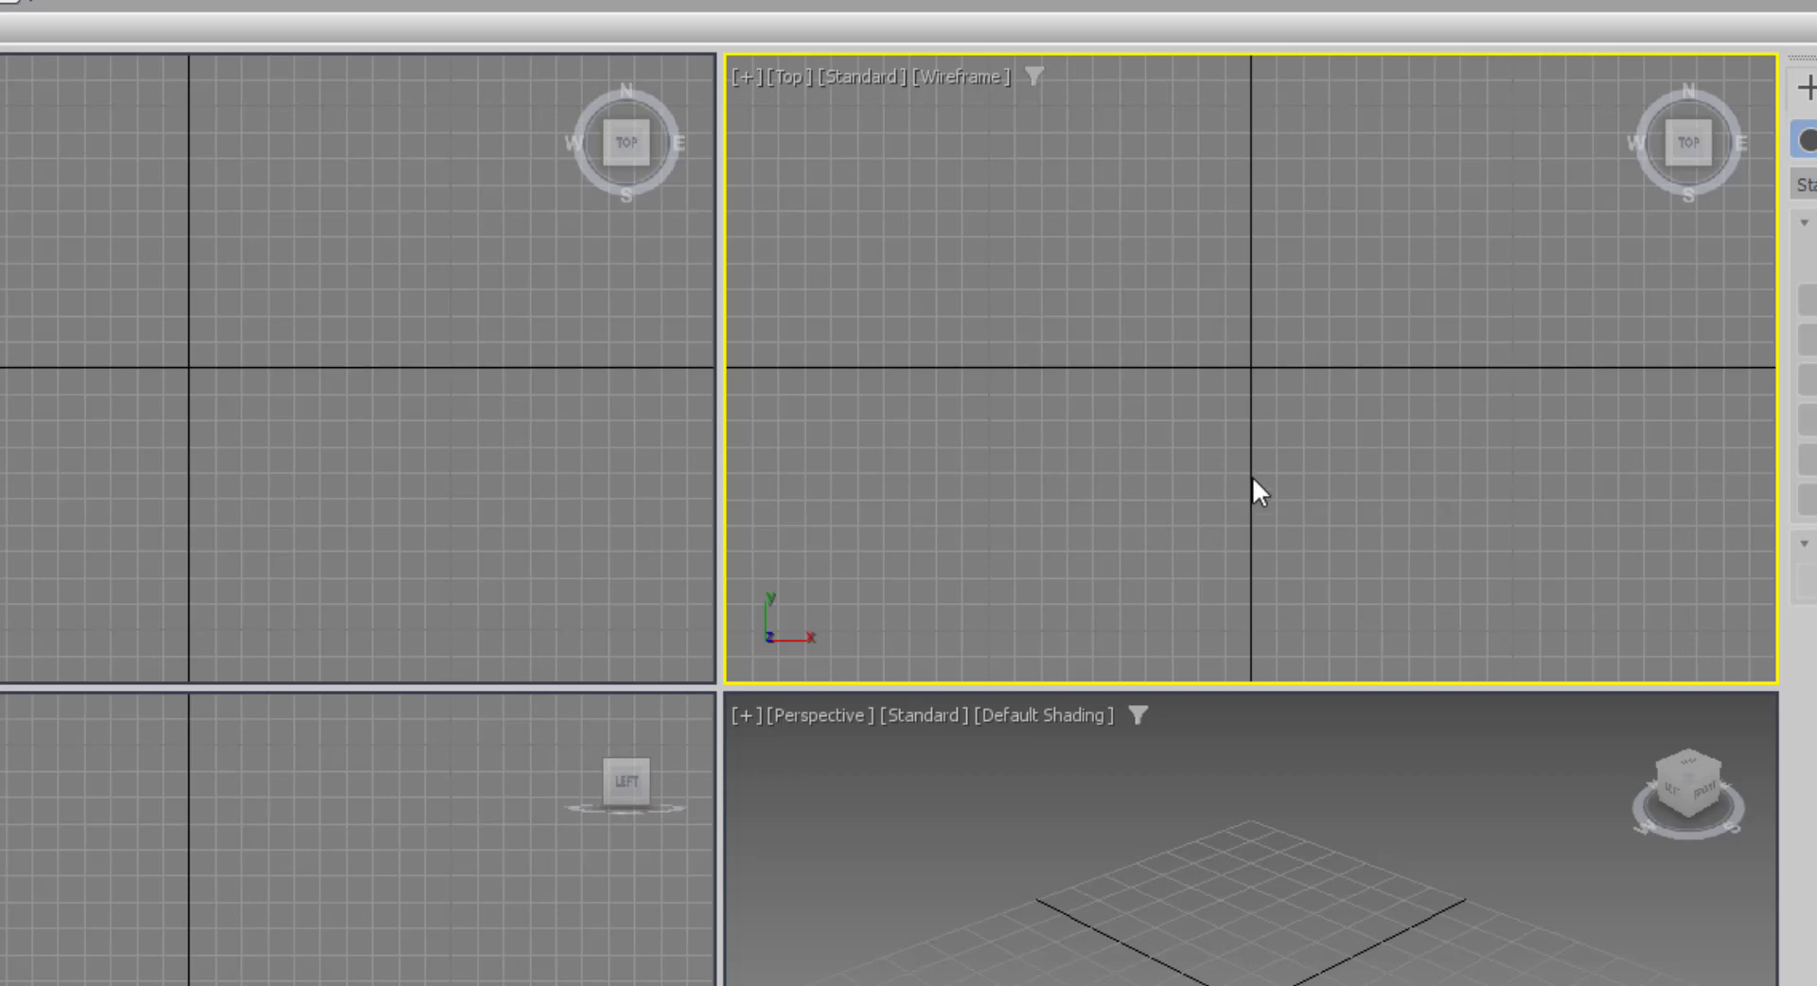
left_click(798, 77)
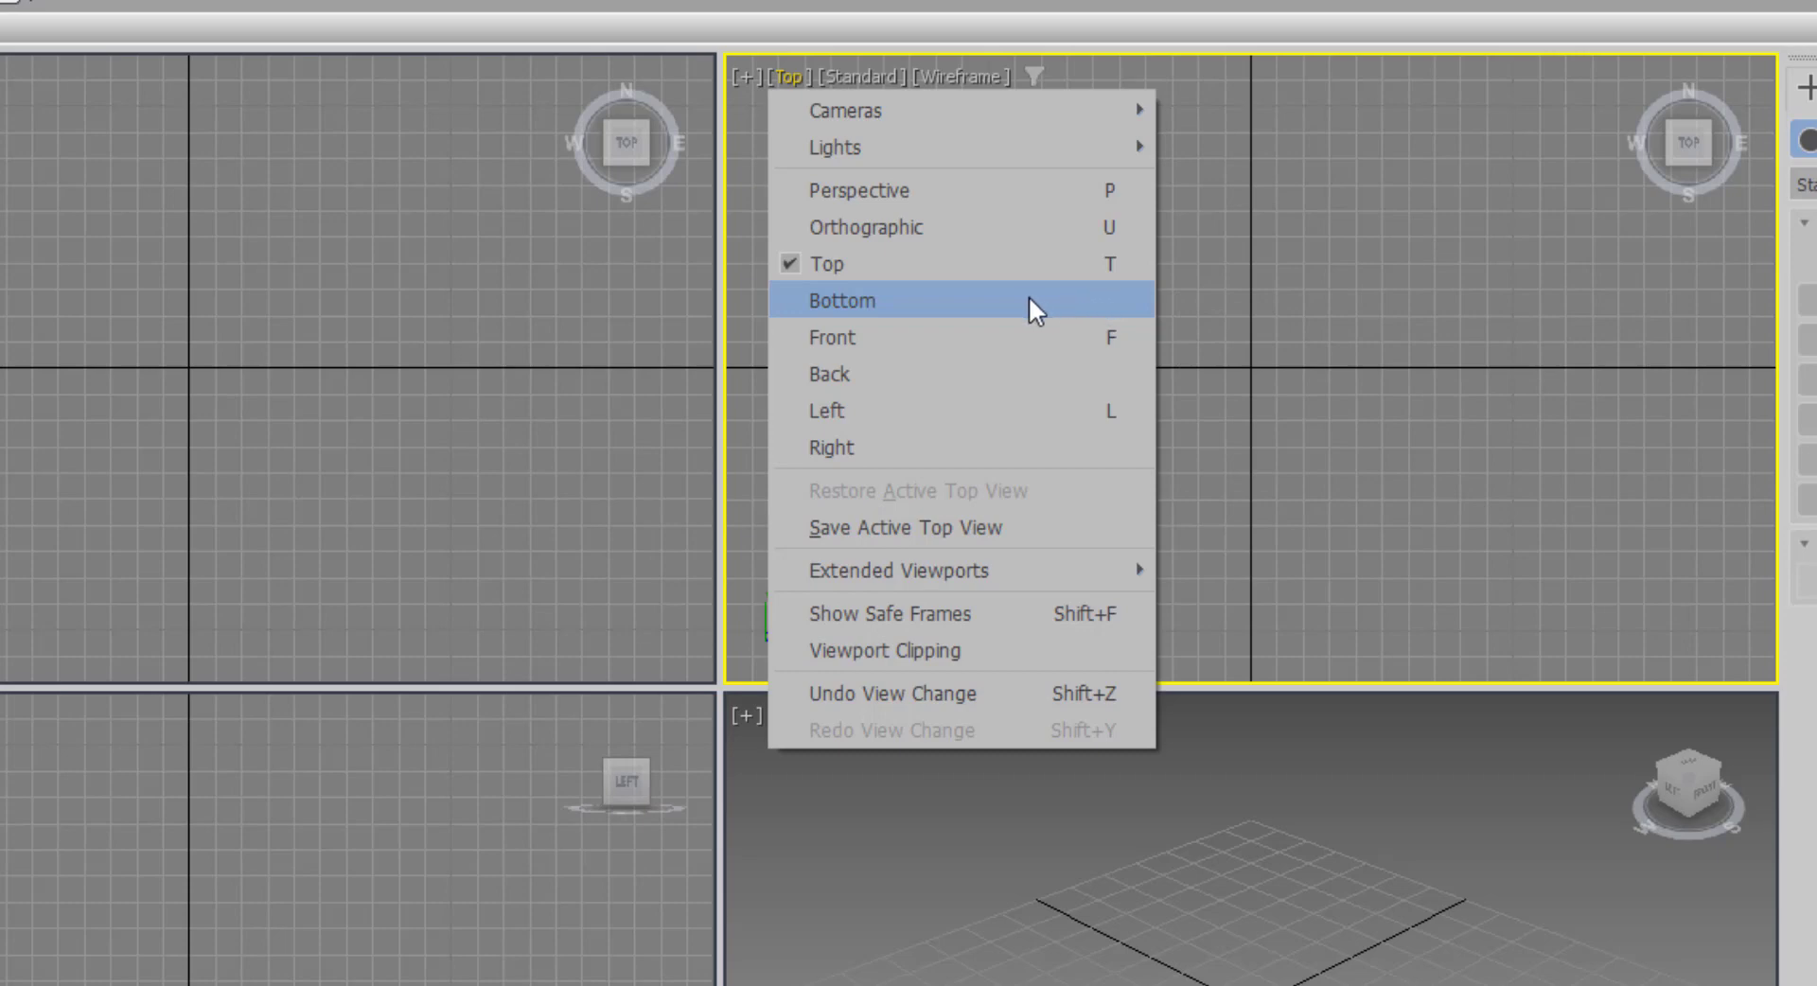
left_click(967, 299)
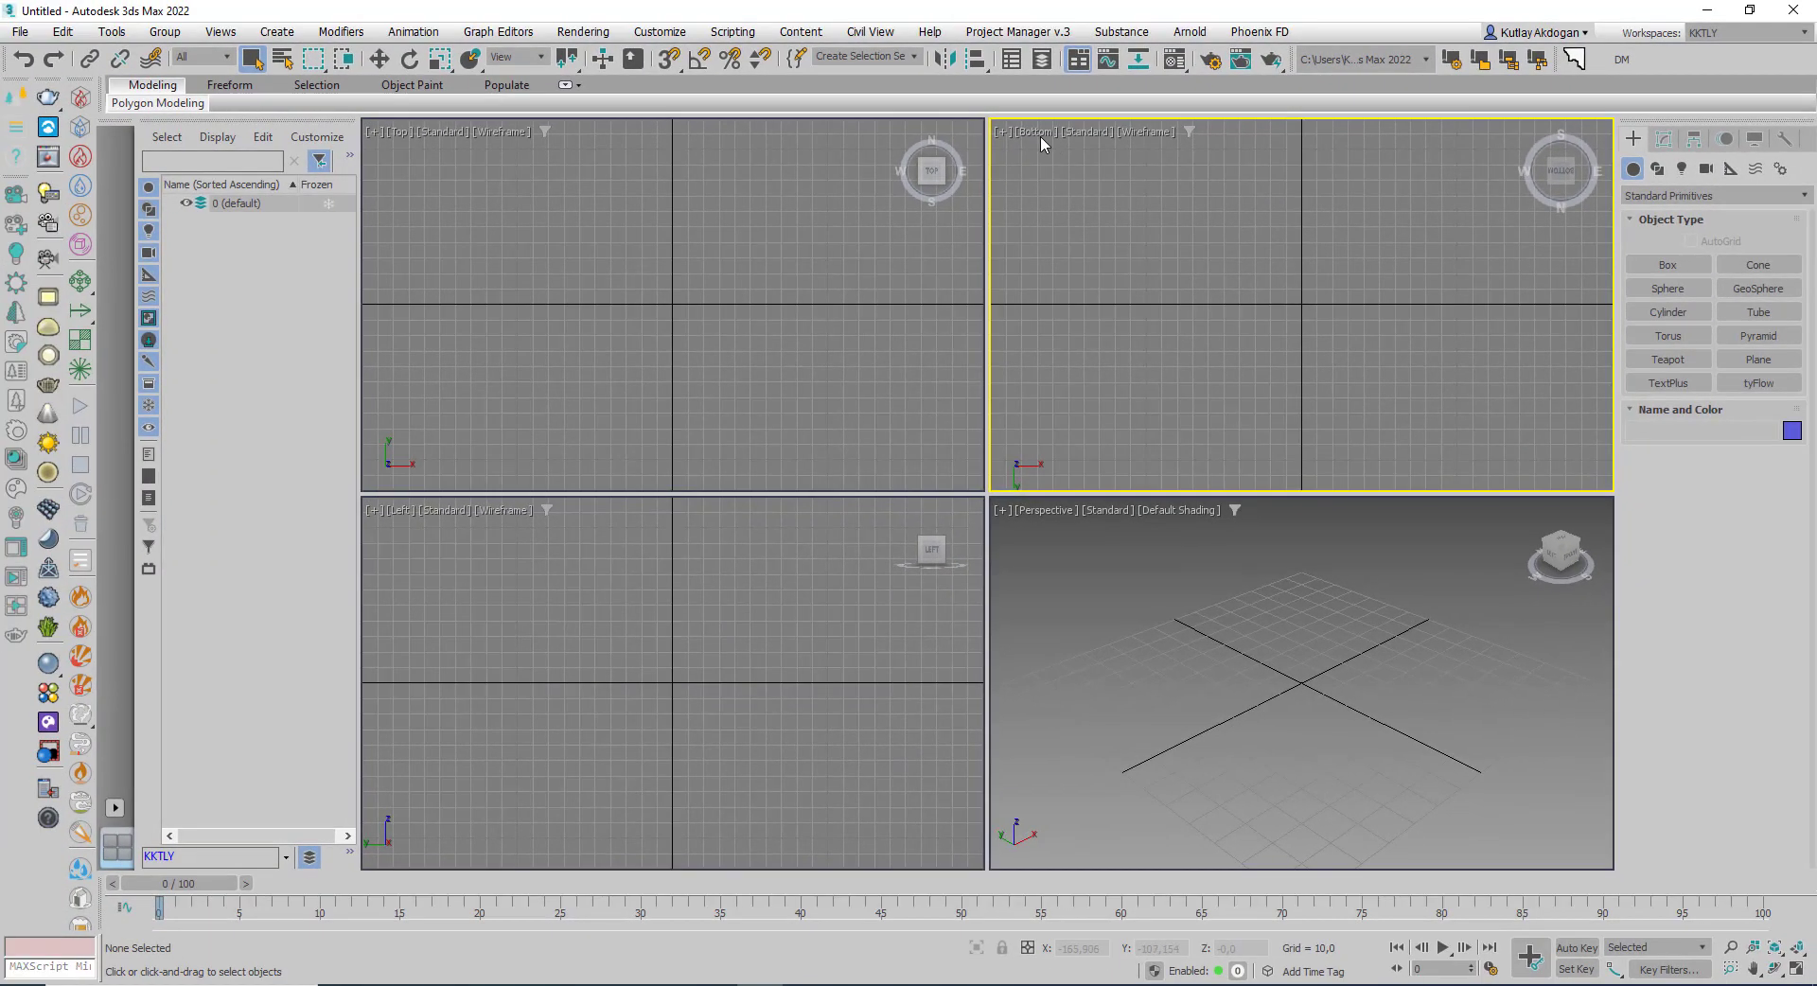
left_click(1038, 135)
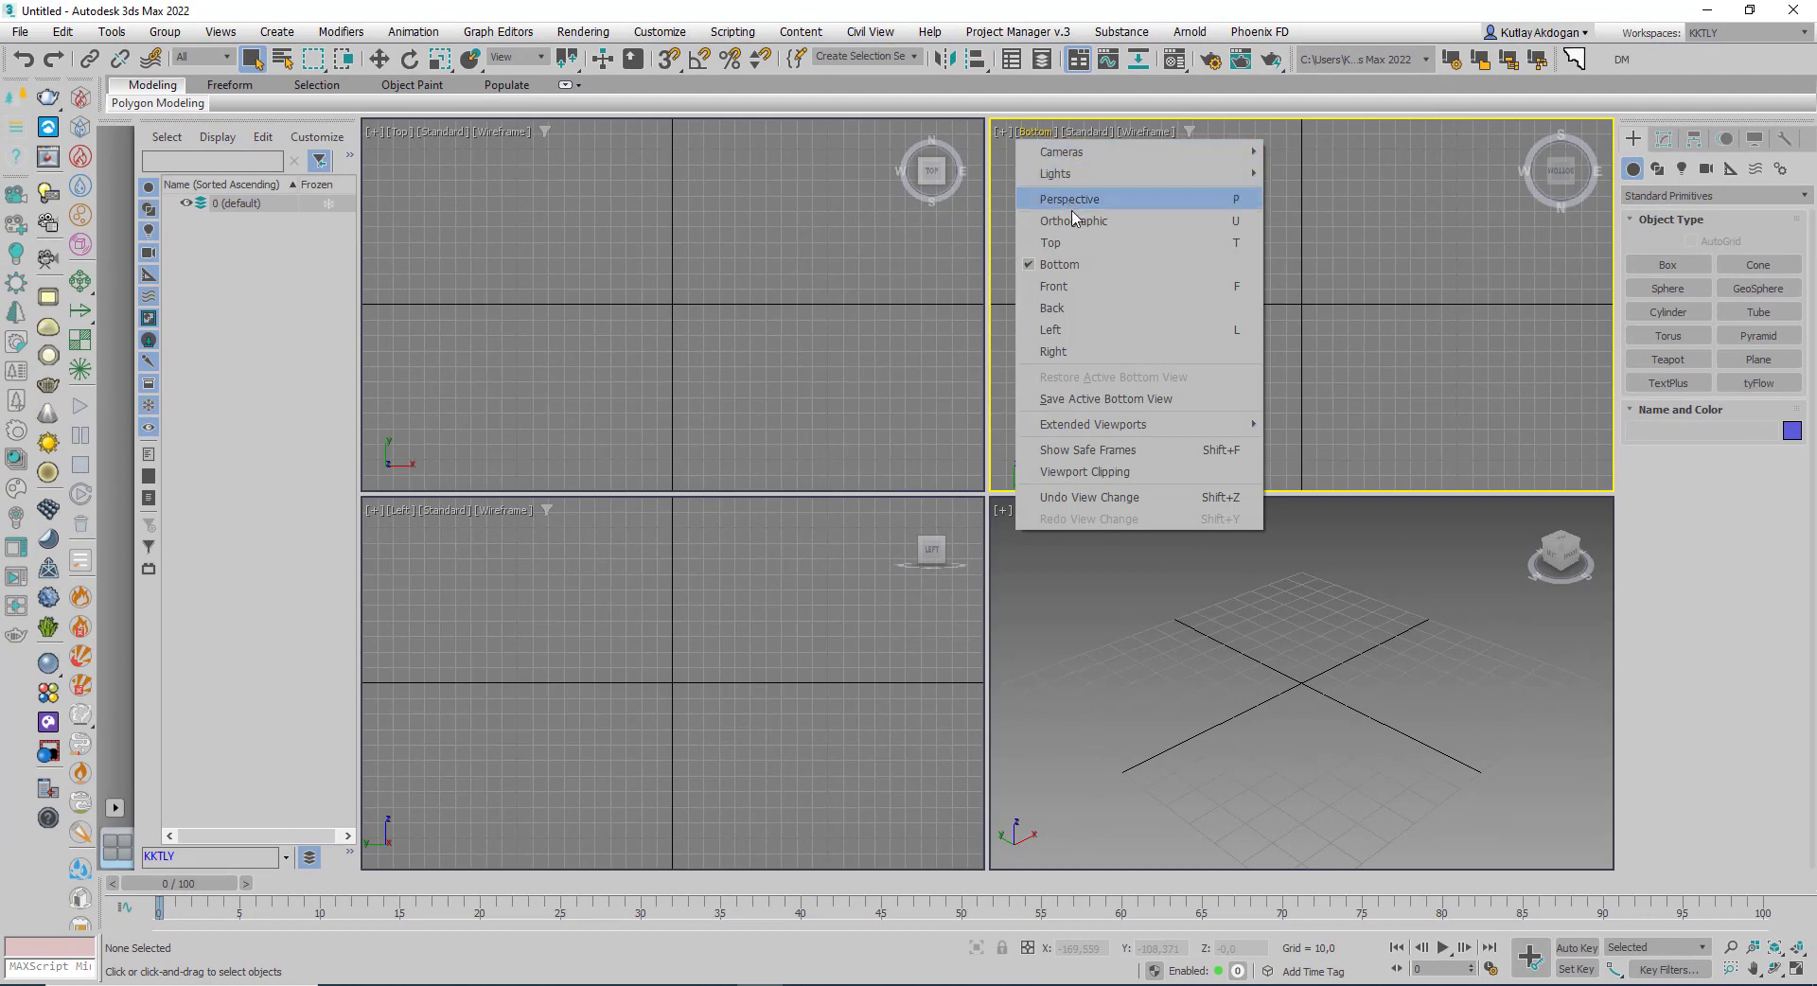
left_click(1352, 311)
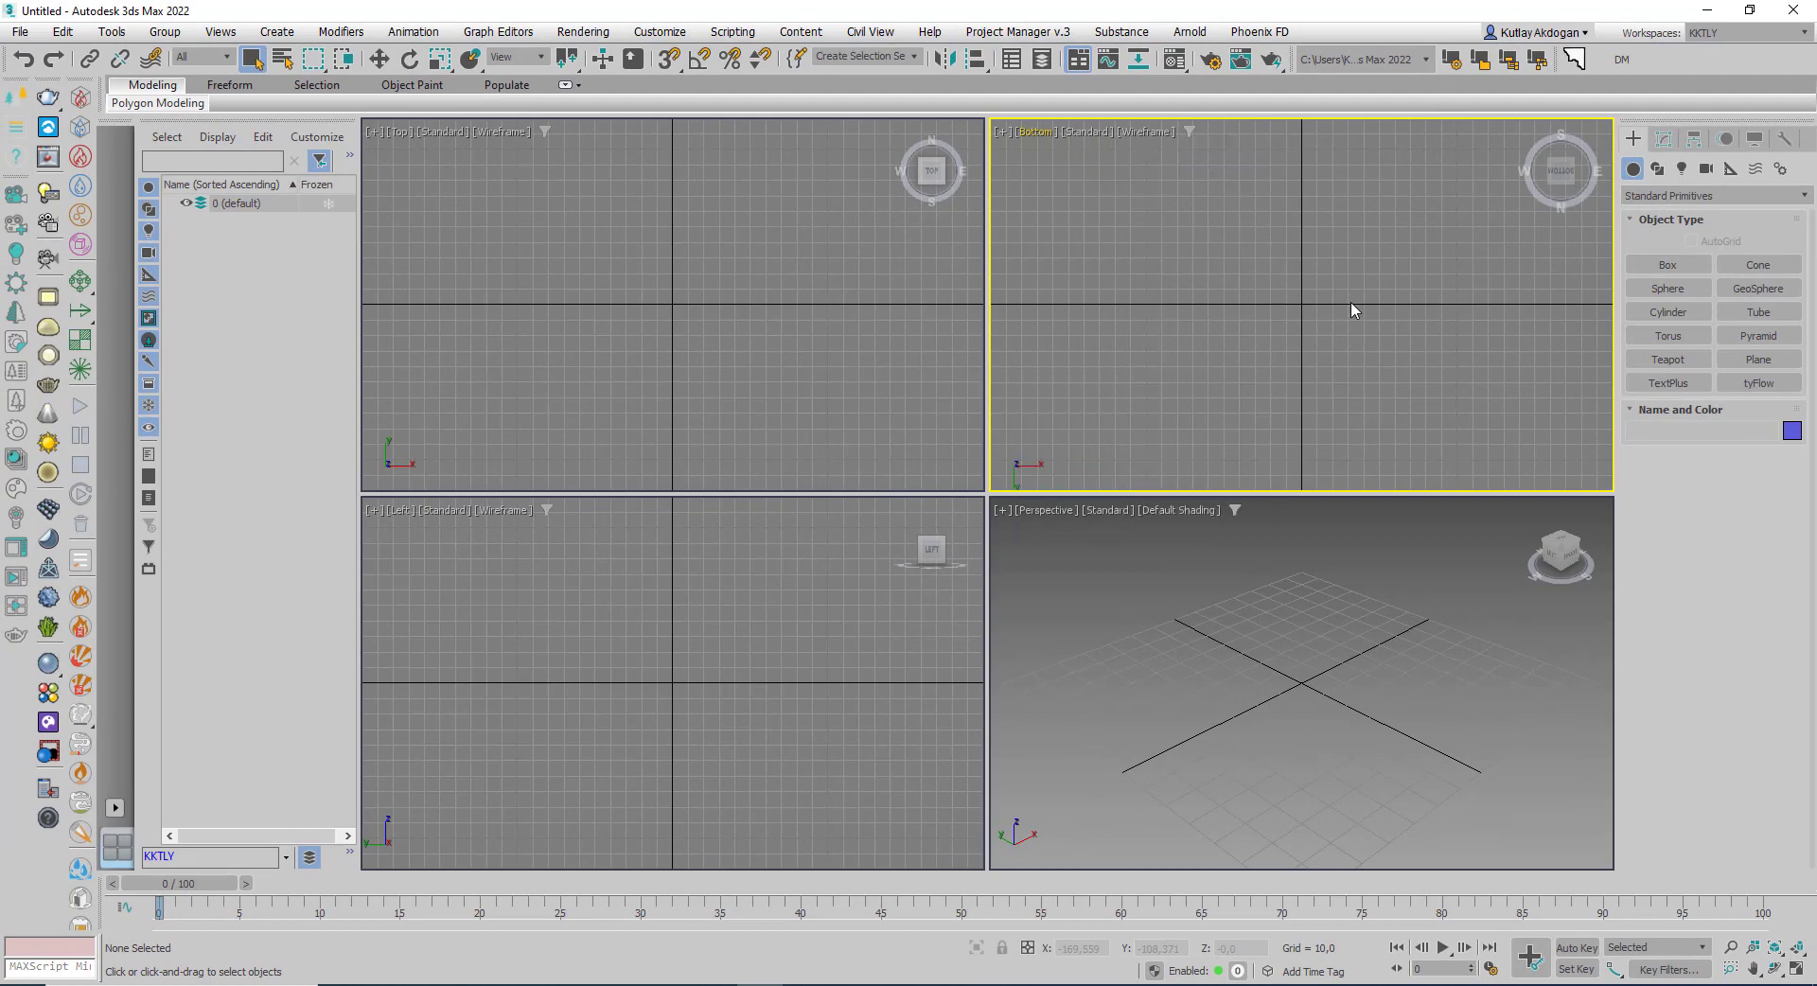
key("f")
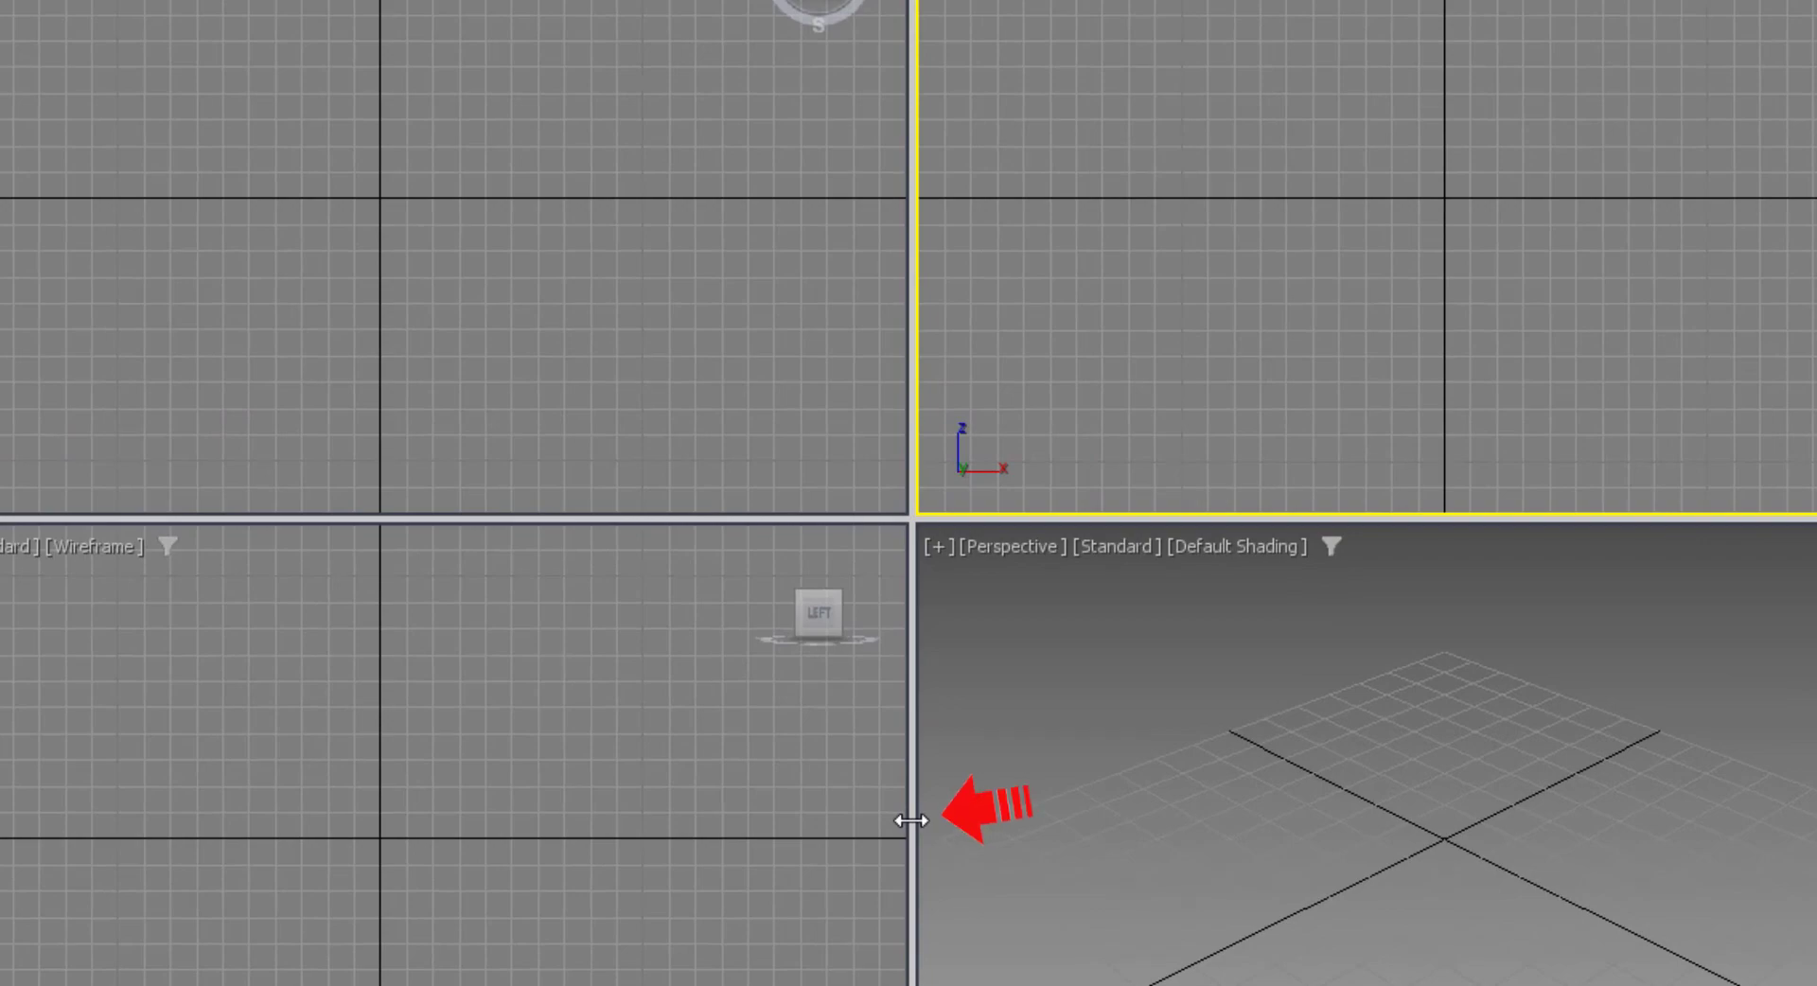
Drag the vertical viewport divider left to narrow the left views, then right to widen them
left_click_drag(910, 820, 529, 851)
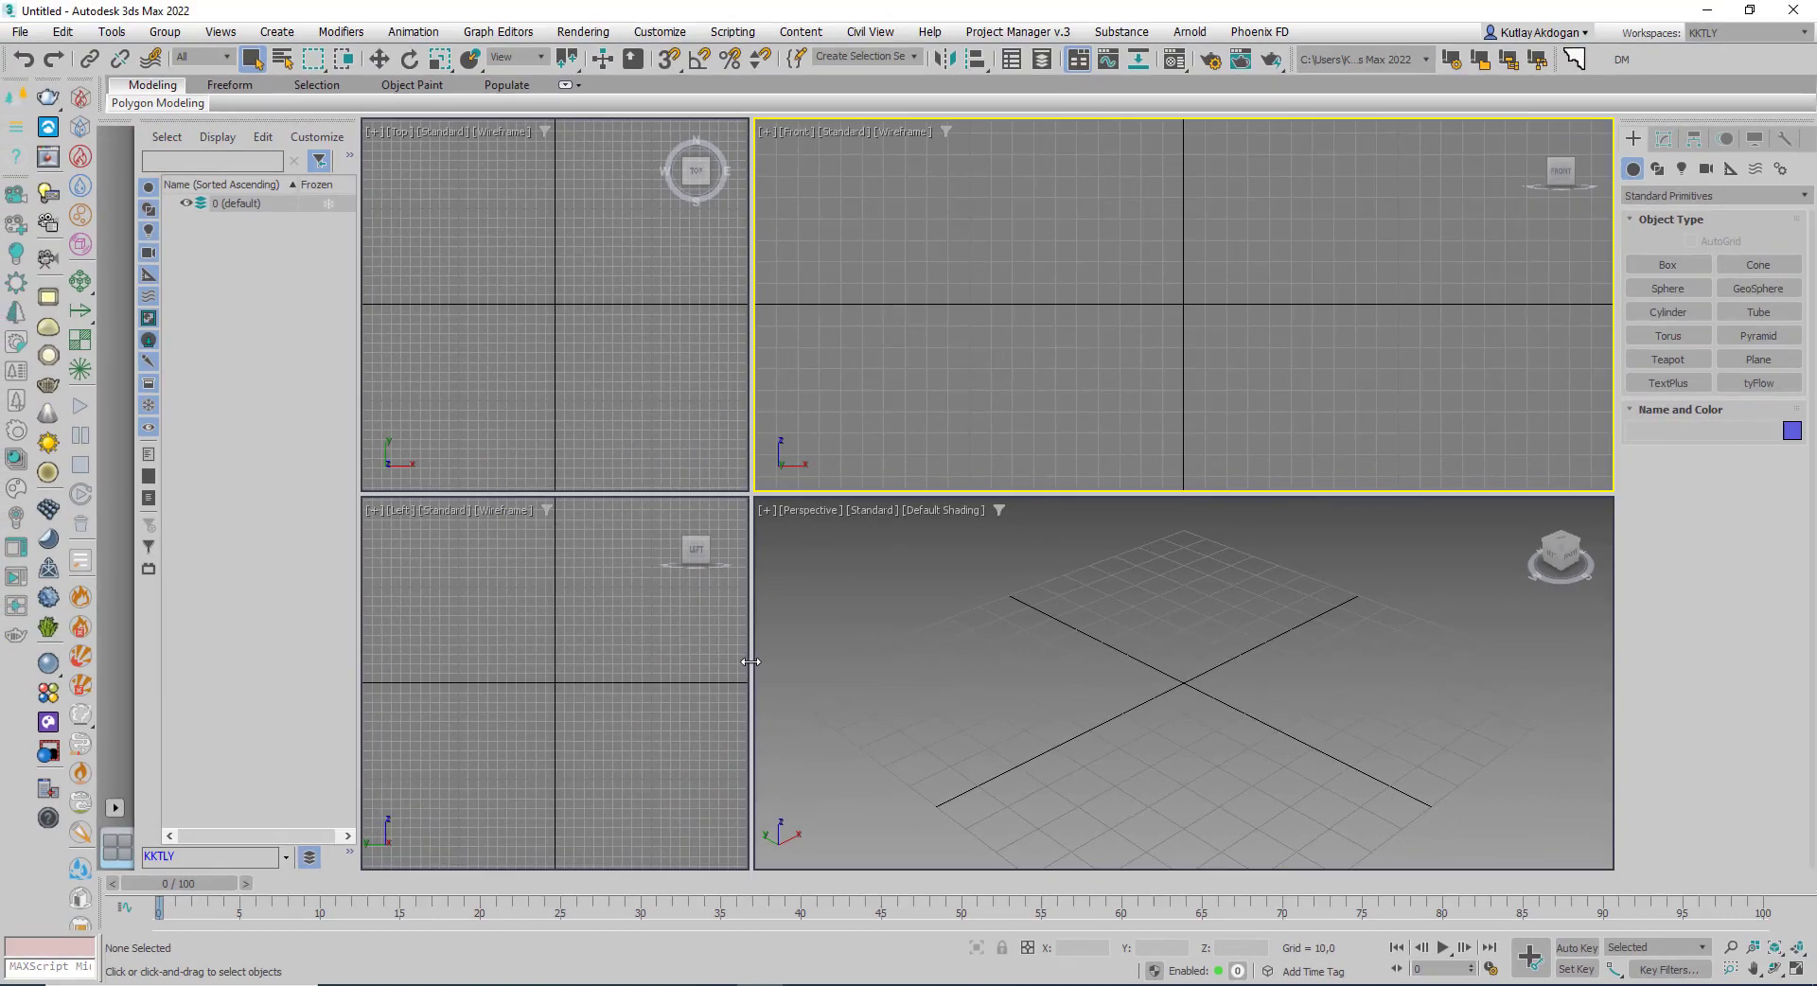
mouse_move(751, 661)
left_mouse_down()
mouse_move(1046, 649)
mouse_move(962, 663)
left_mouse_up()
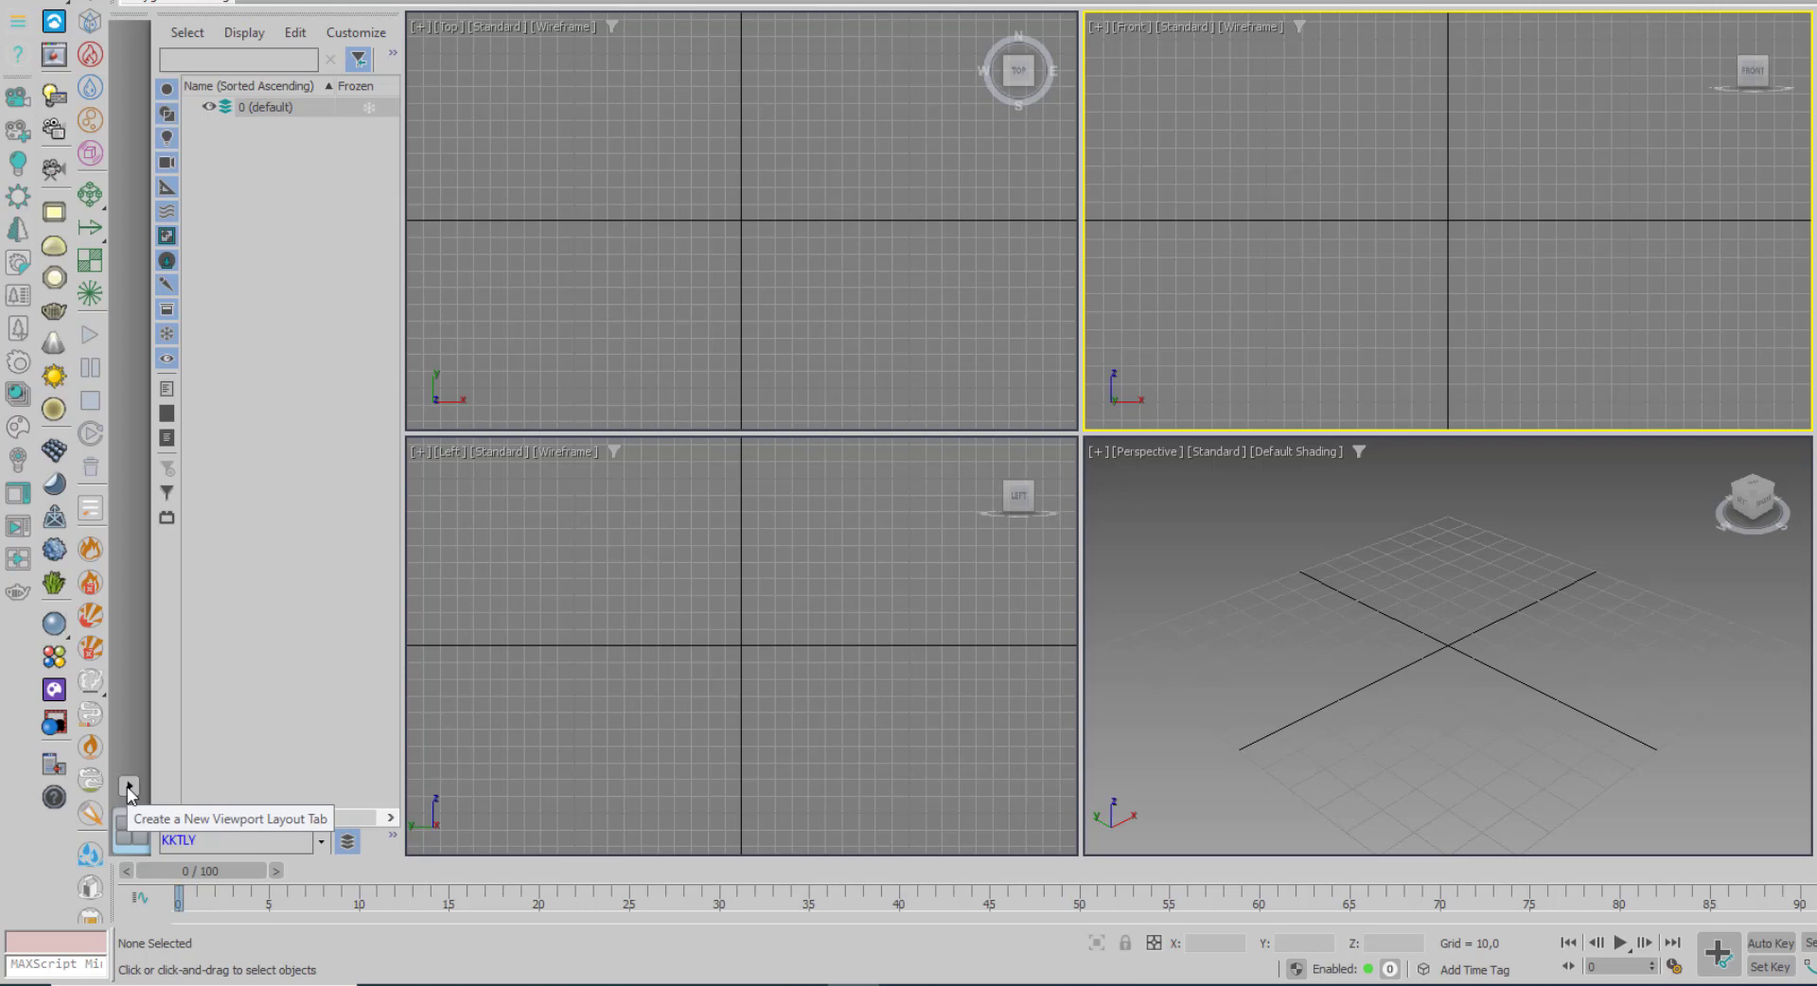
Switch to a single-viewport layout, then to two side-by-side viewports
left_click(128, 787)
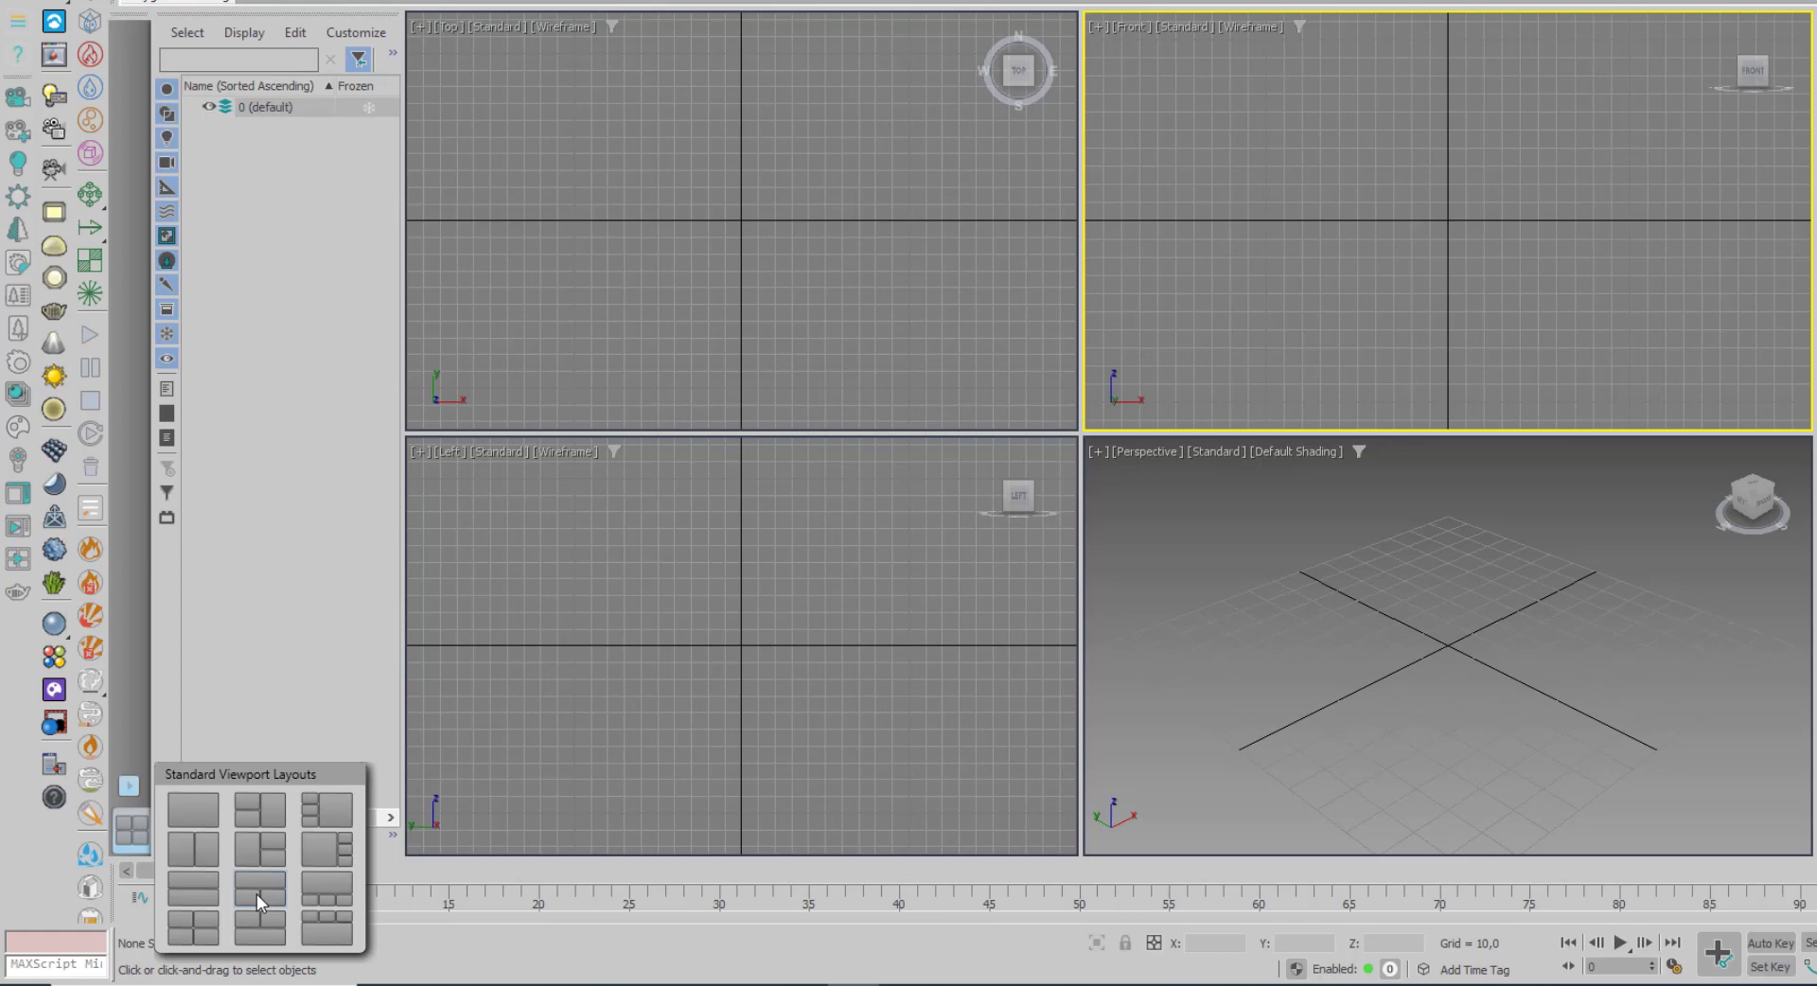
left_click(197, 810)
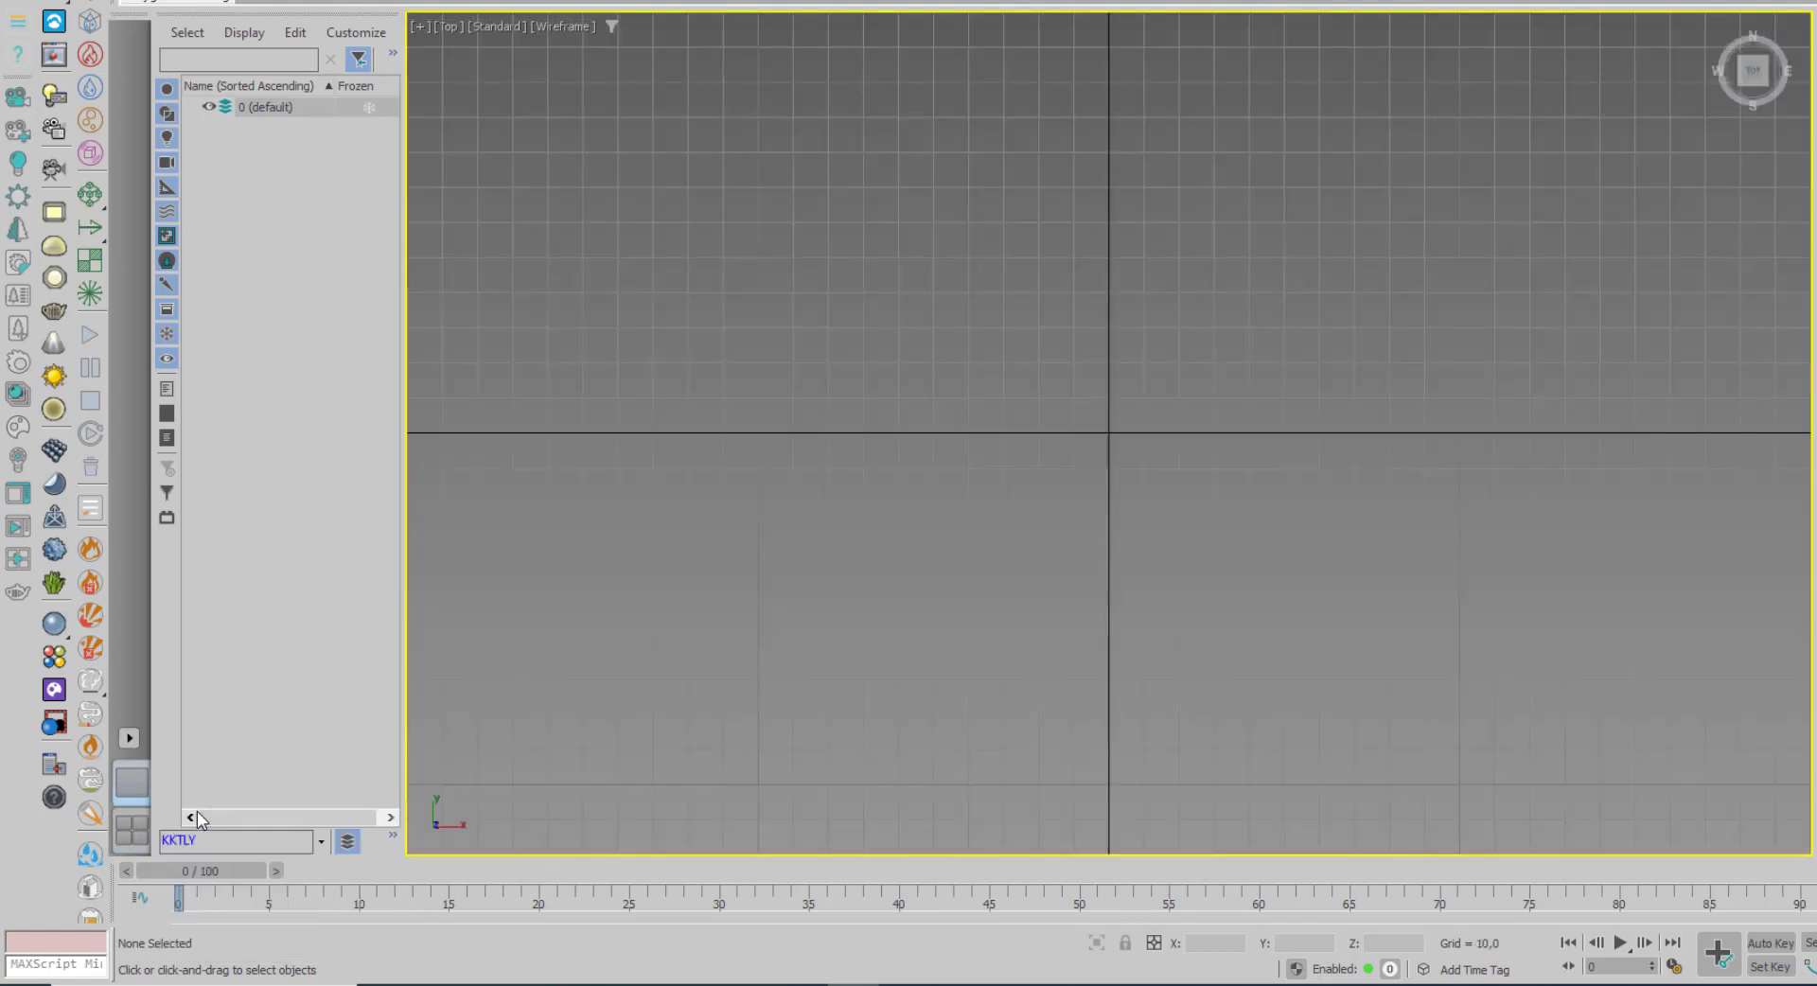
left_click(129, 738)
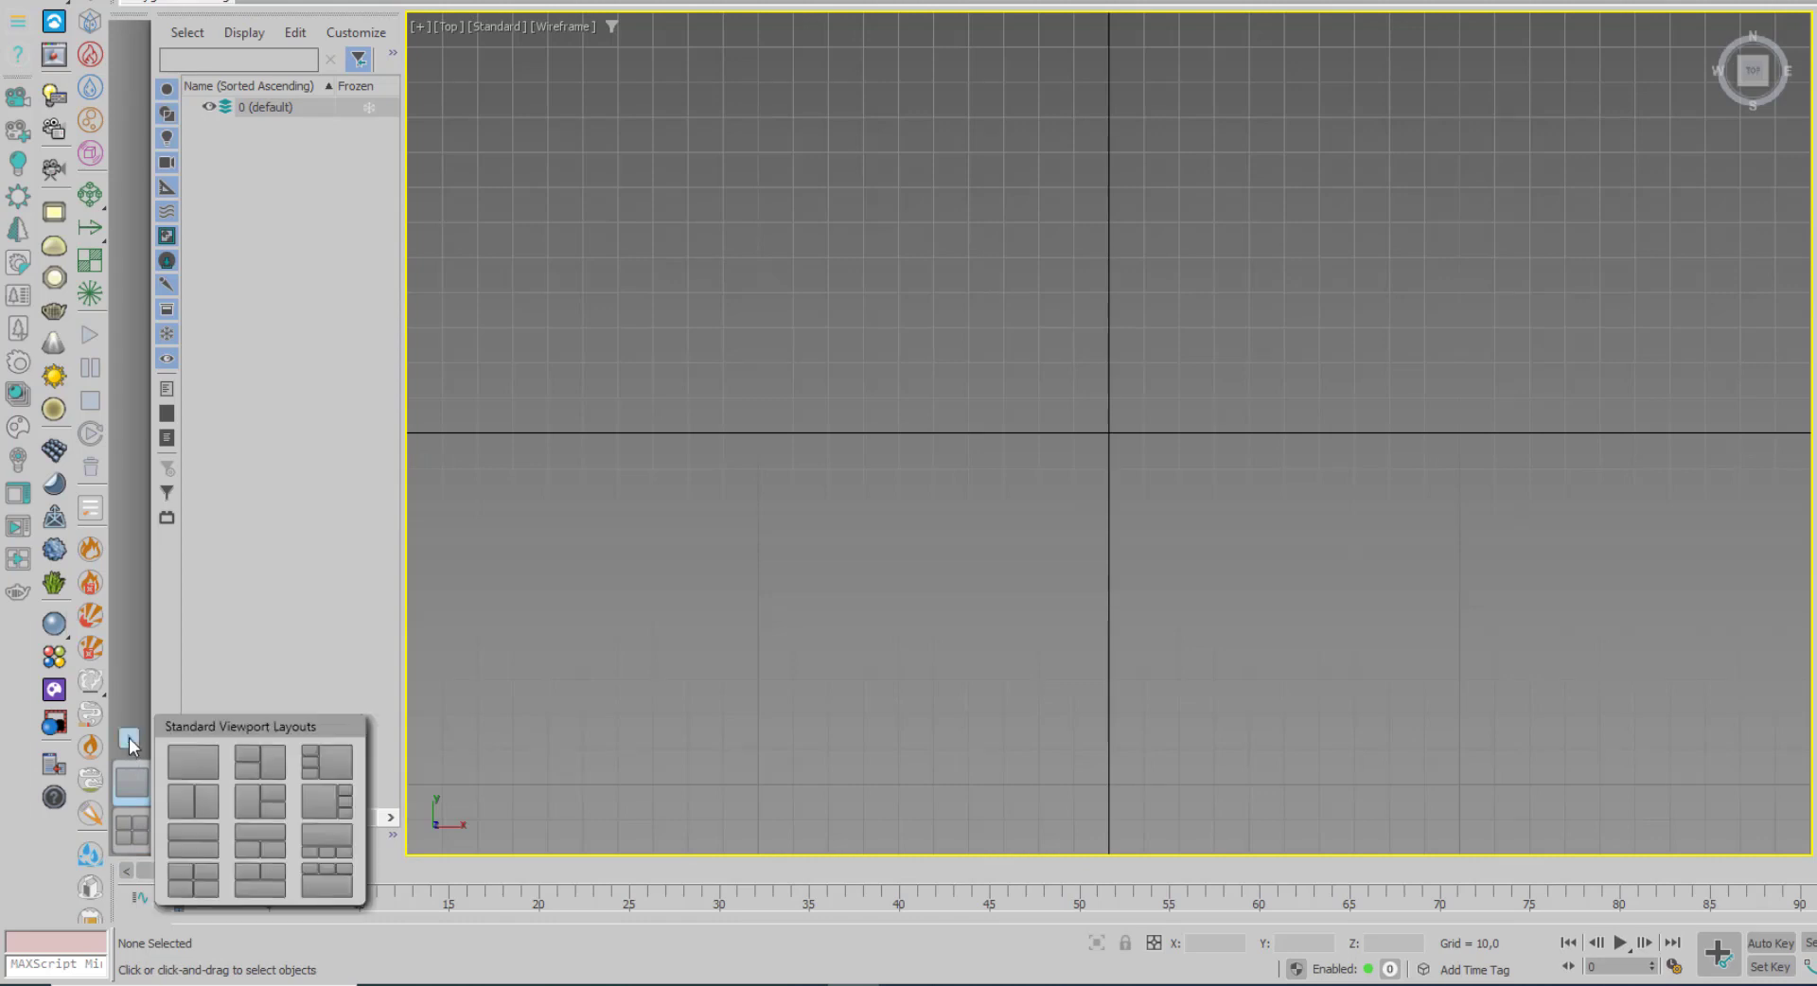
left_click(197, 802)
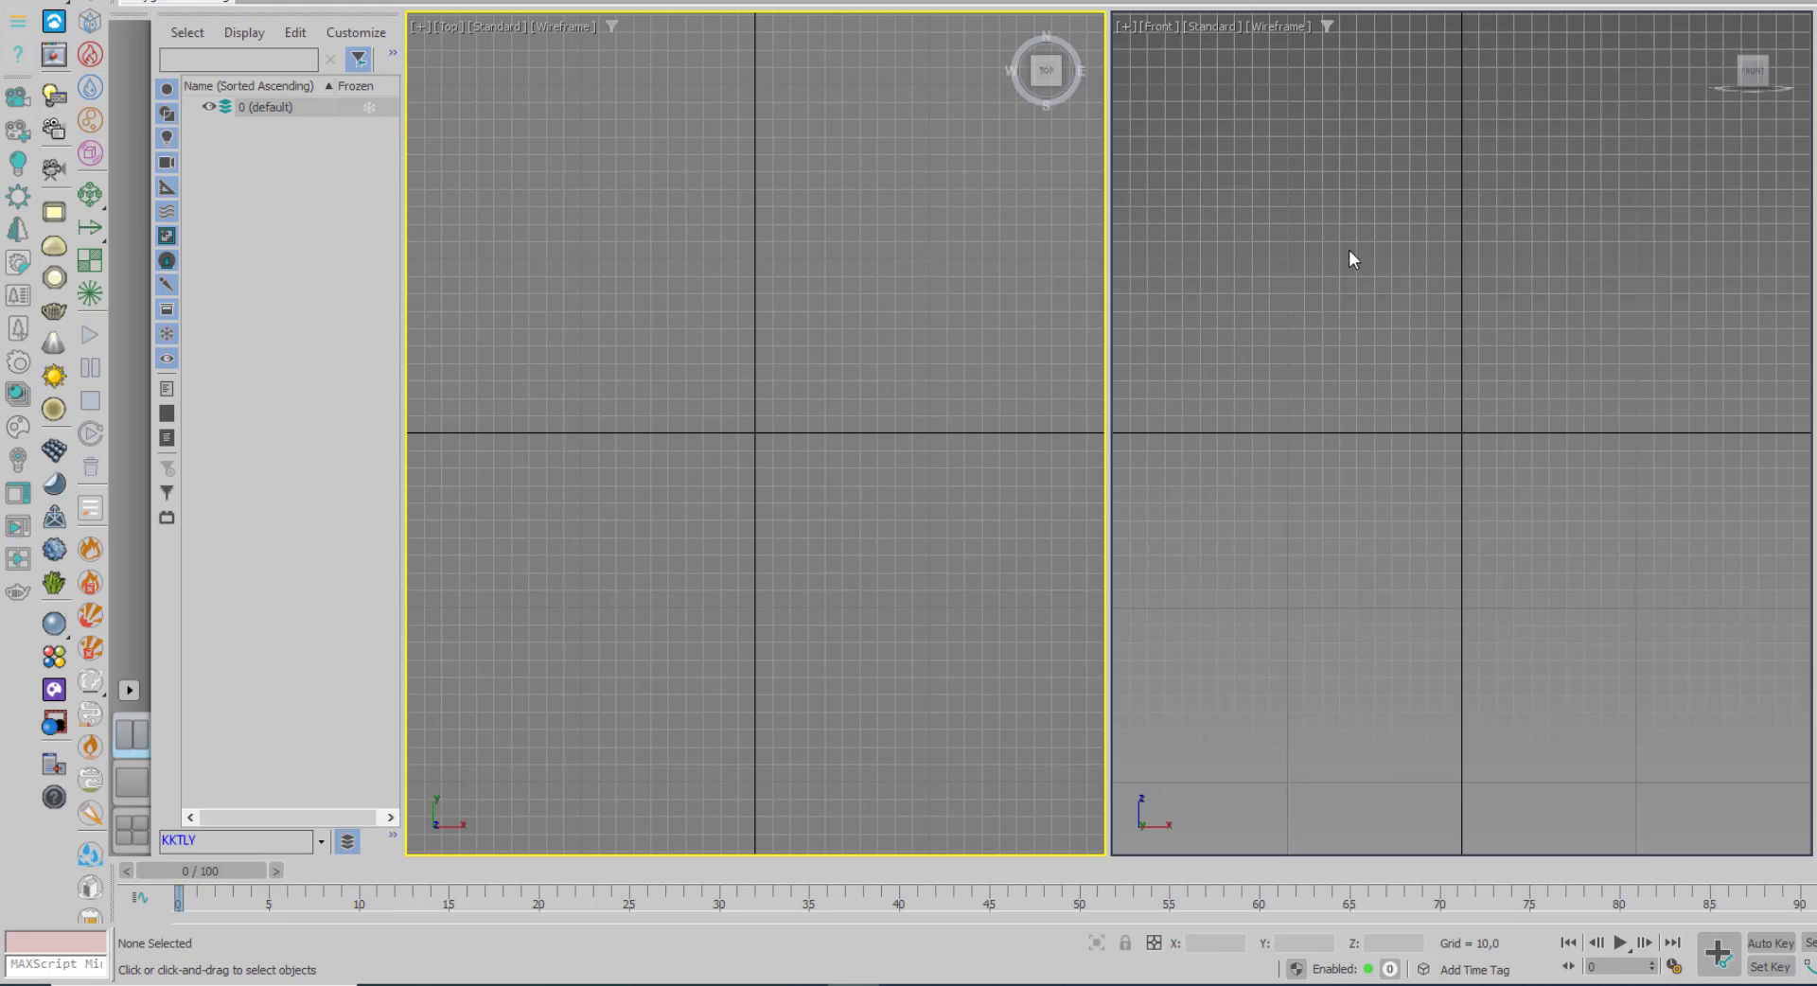
Turn the right-hand Front viewport into a Perspective view with P
left_click(1434, 185)
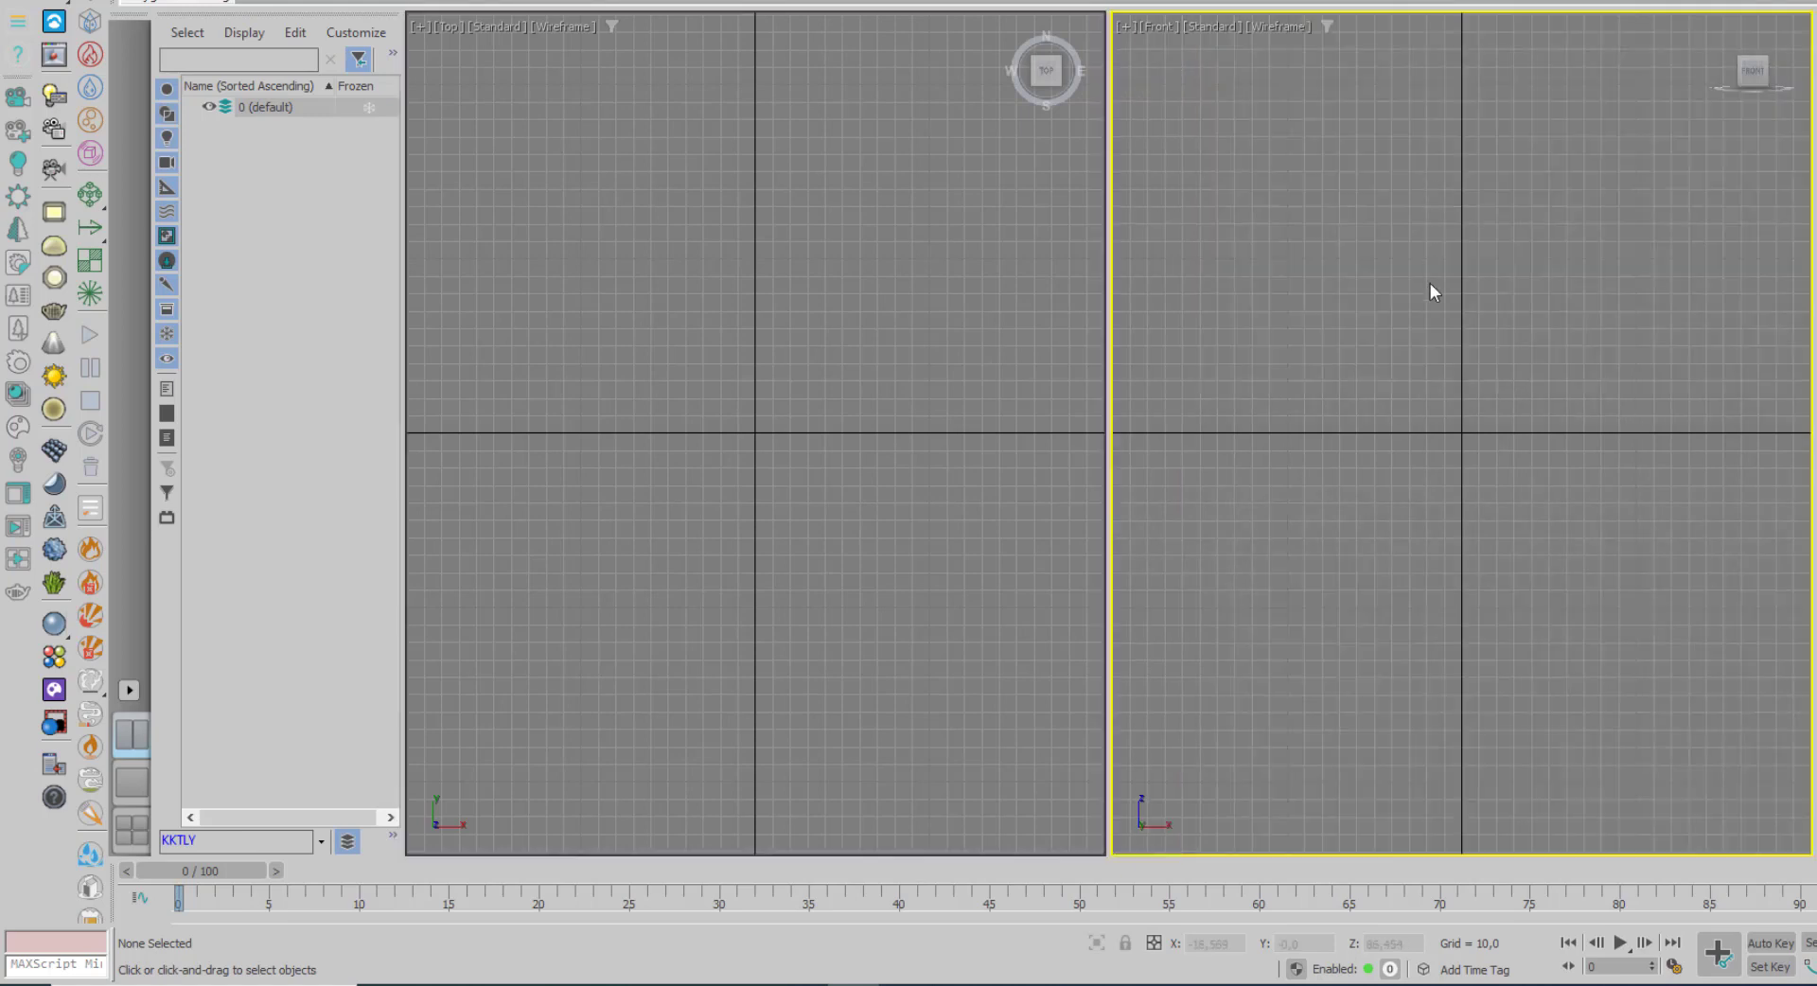
key("p")
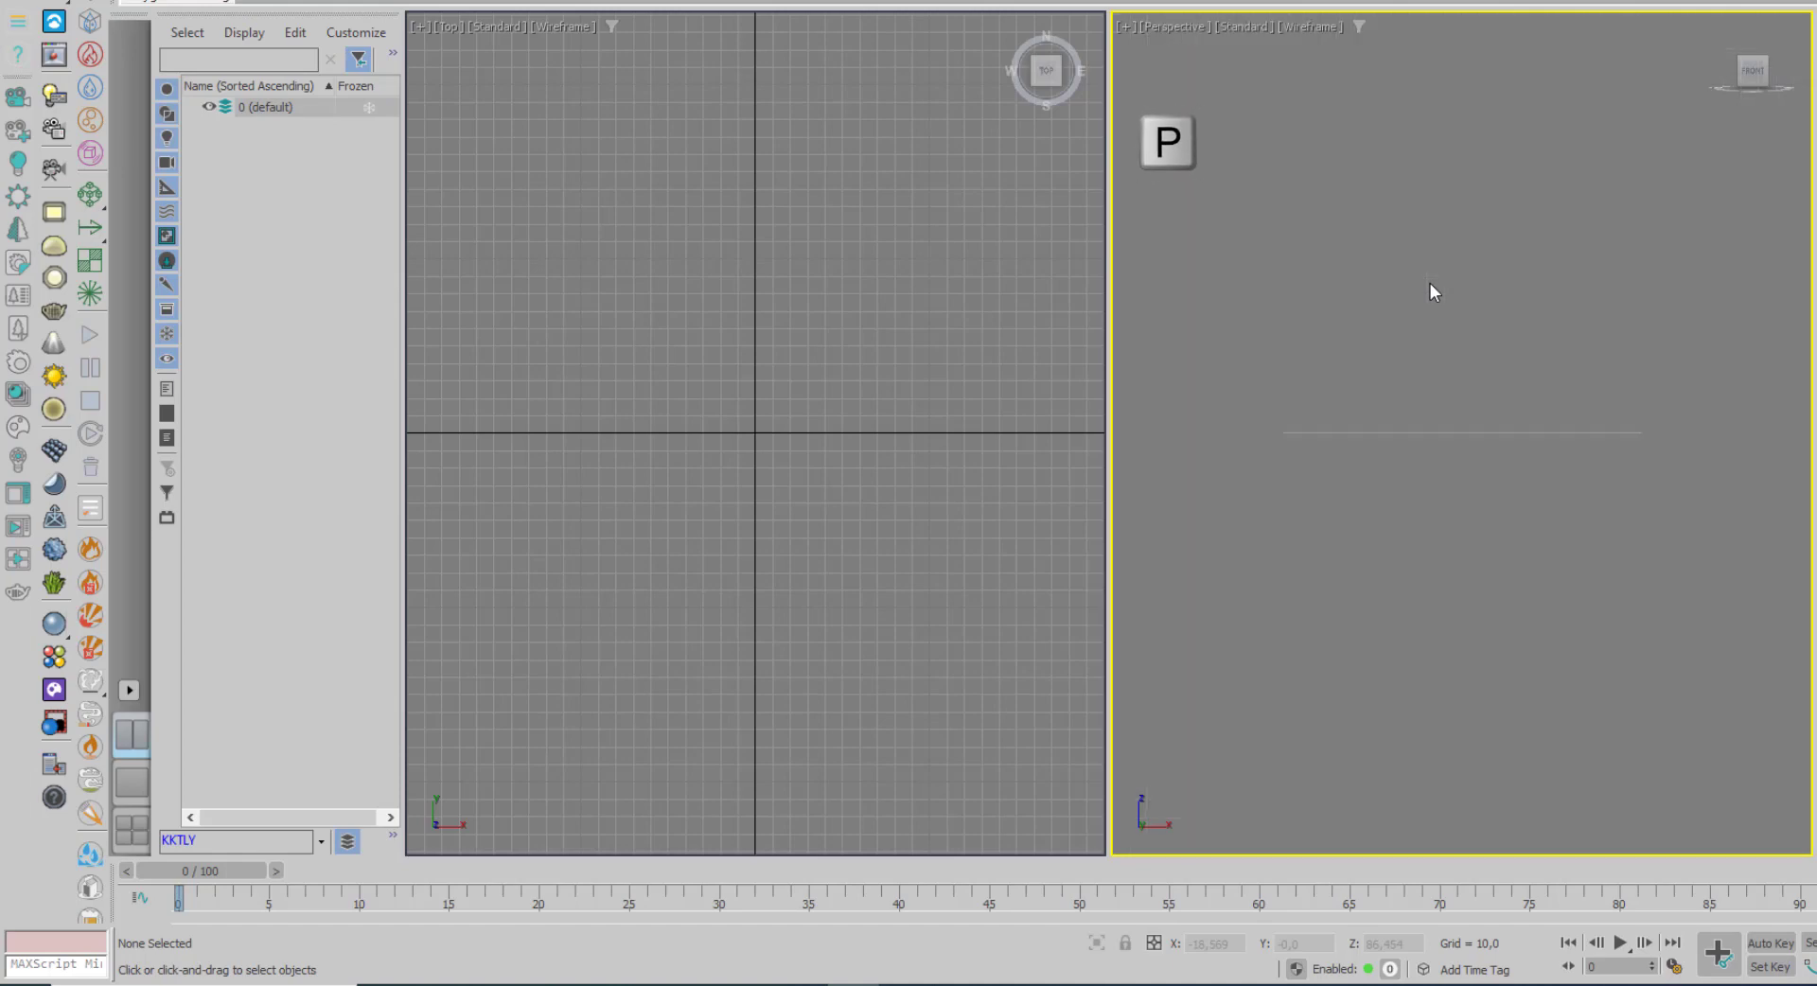
left_click(1166, 28)
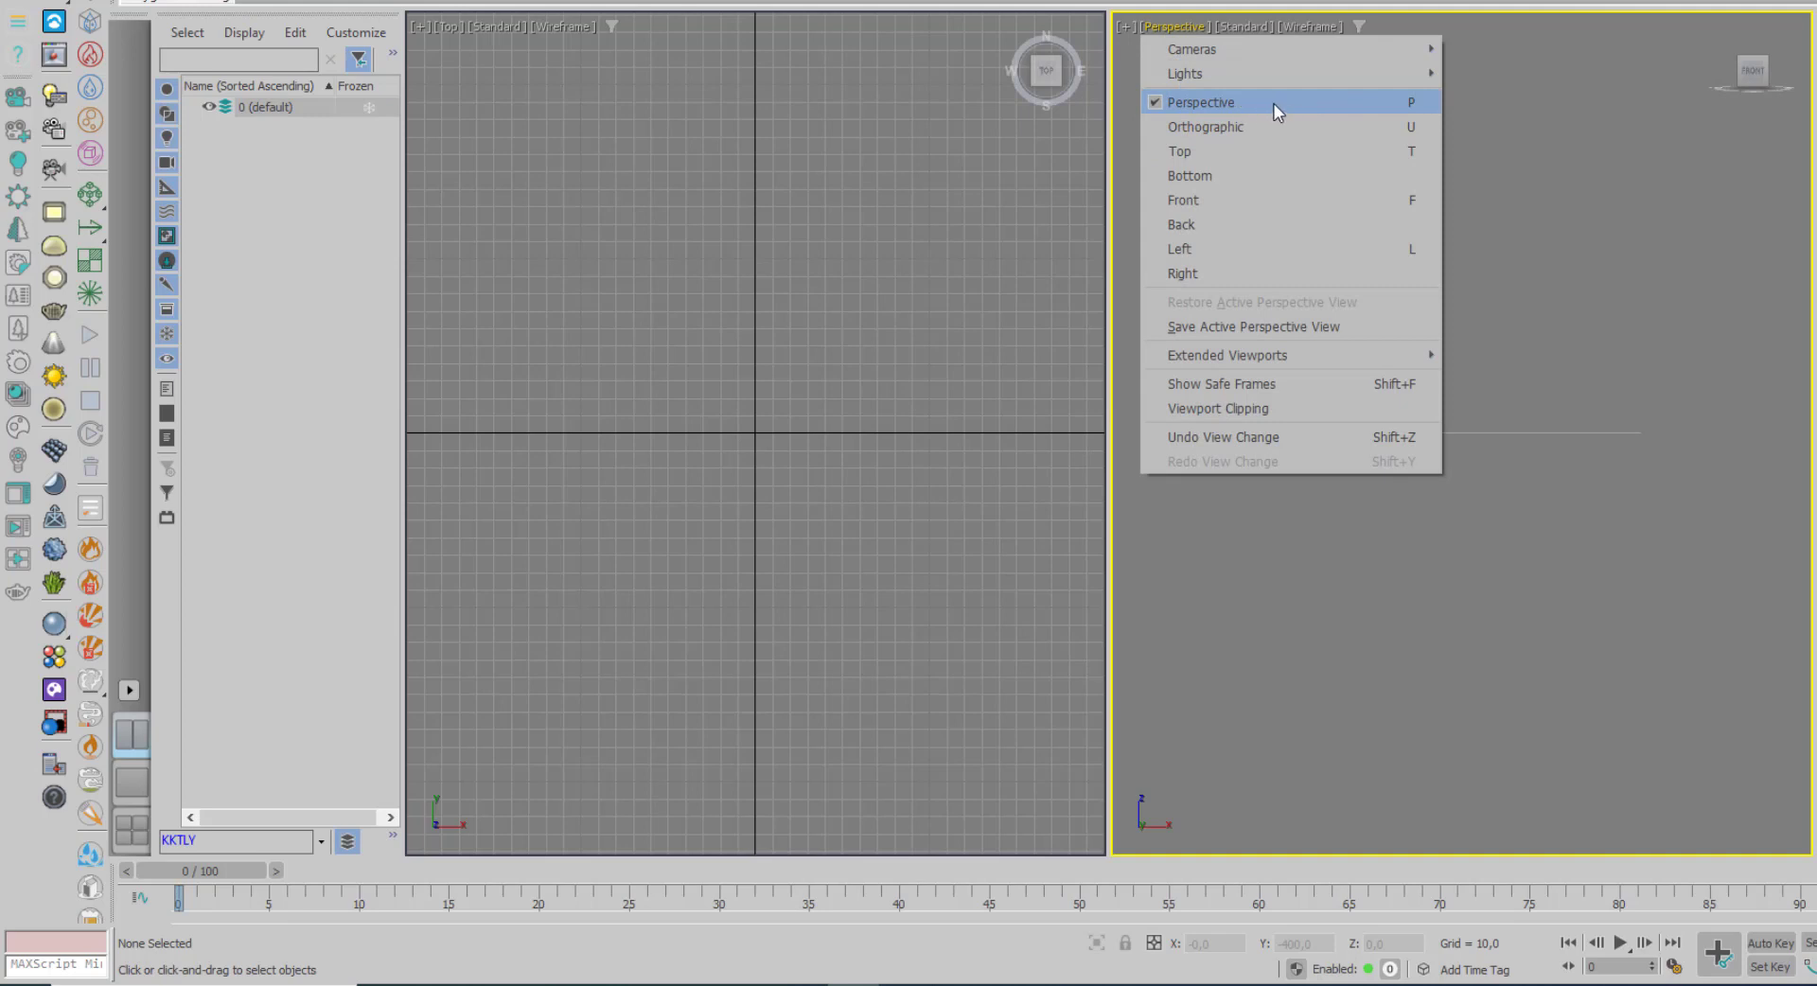
left_click(1650, 193)
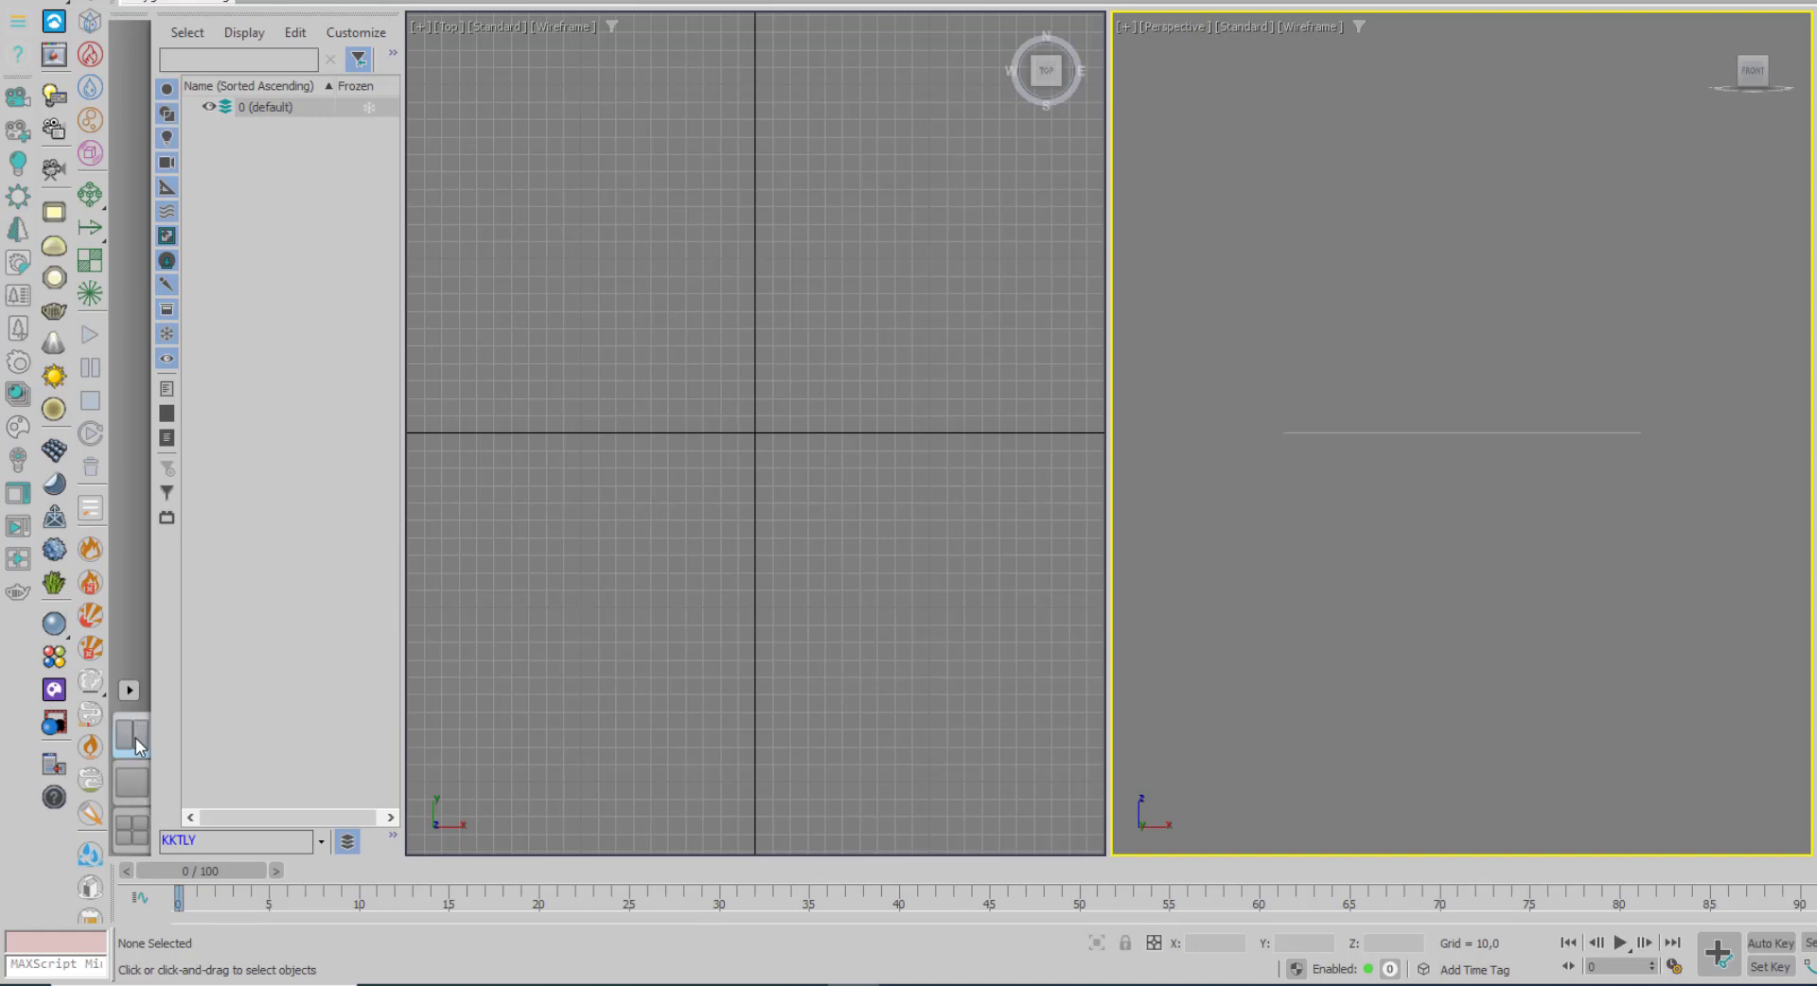
Switch to the four-viewport layout and delete the three extra layout tabs, including Quad 4
left_click(130, 693)
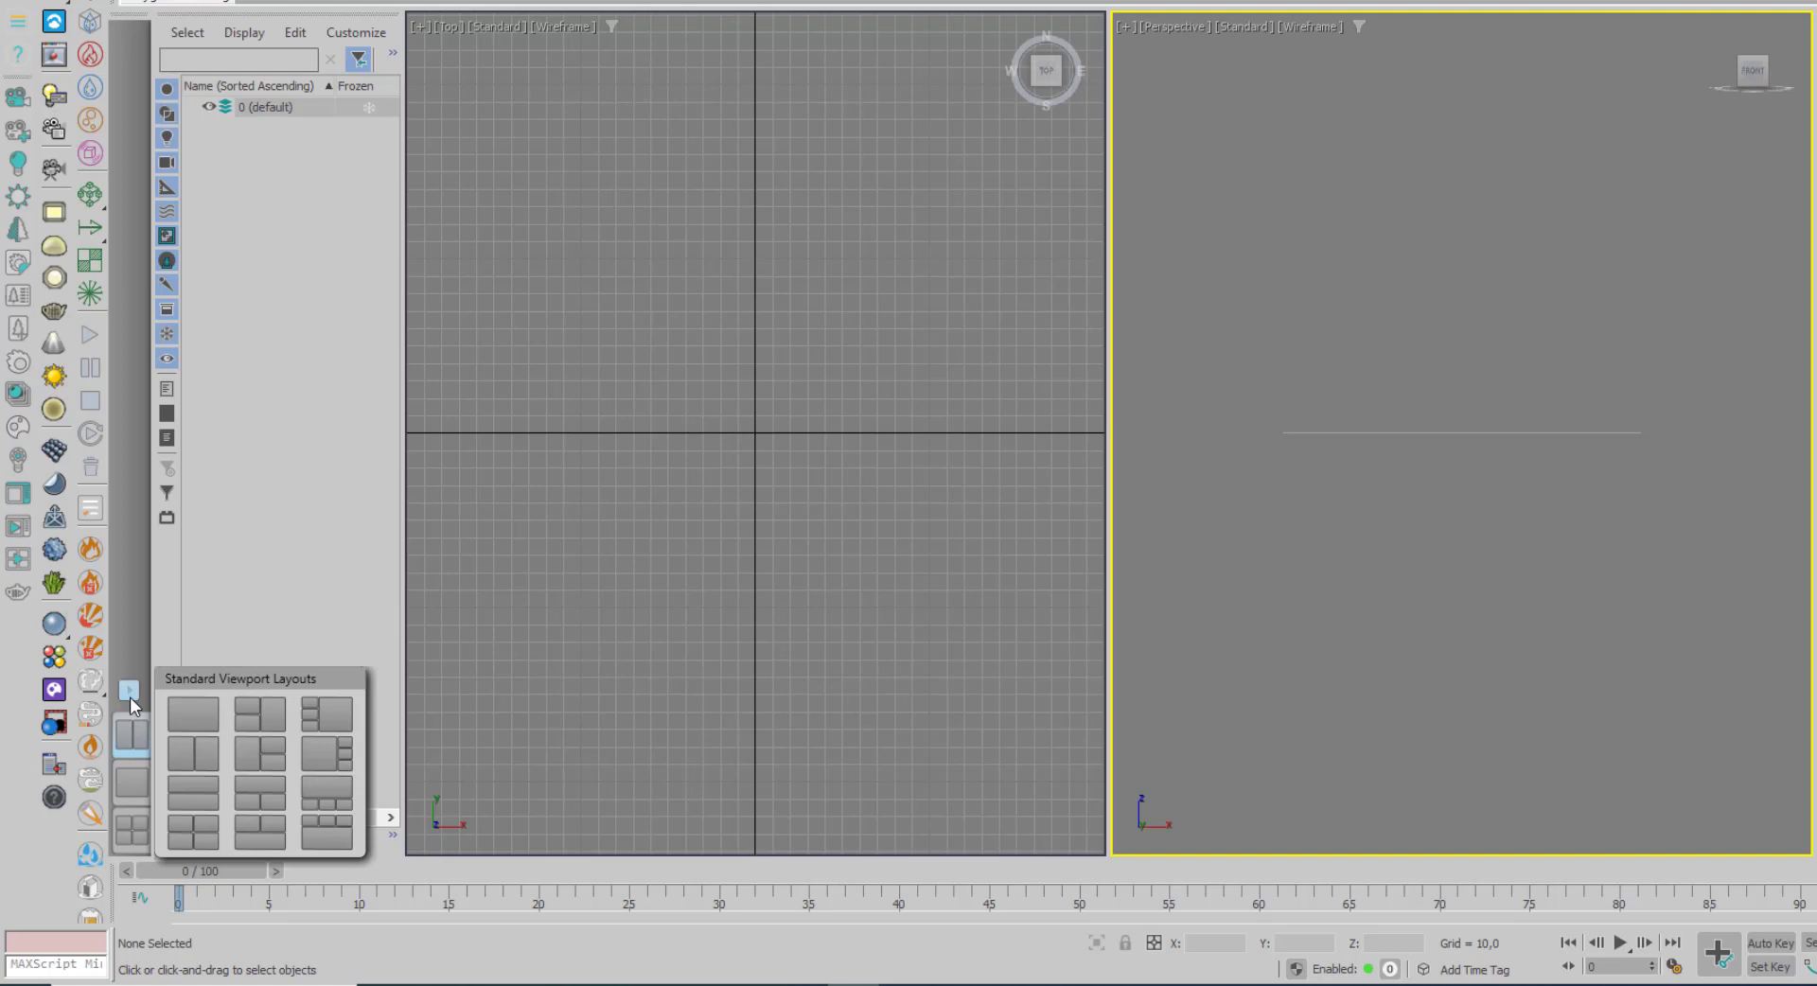
left_click(199, 836)
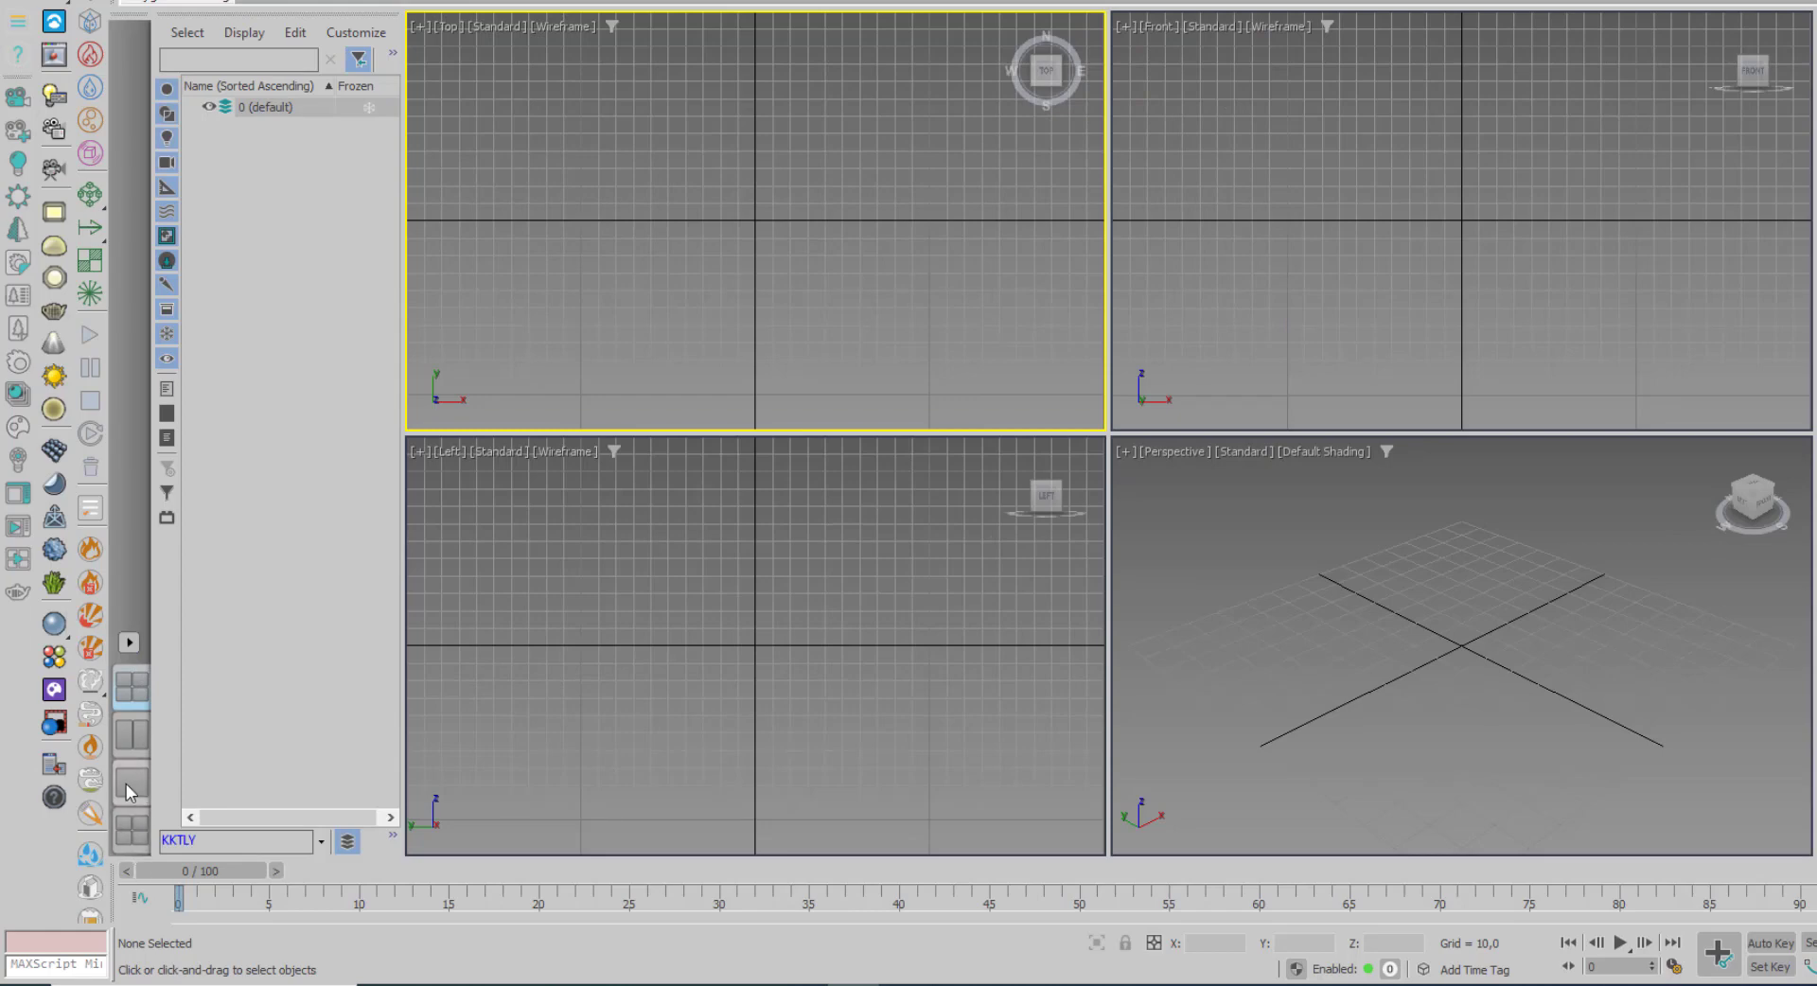
right_click(127, 783)
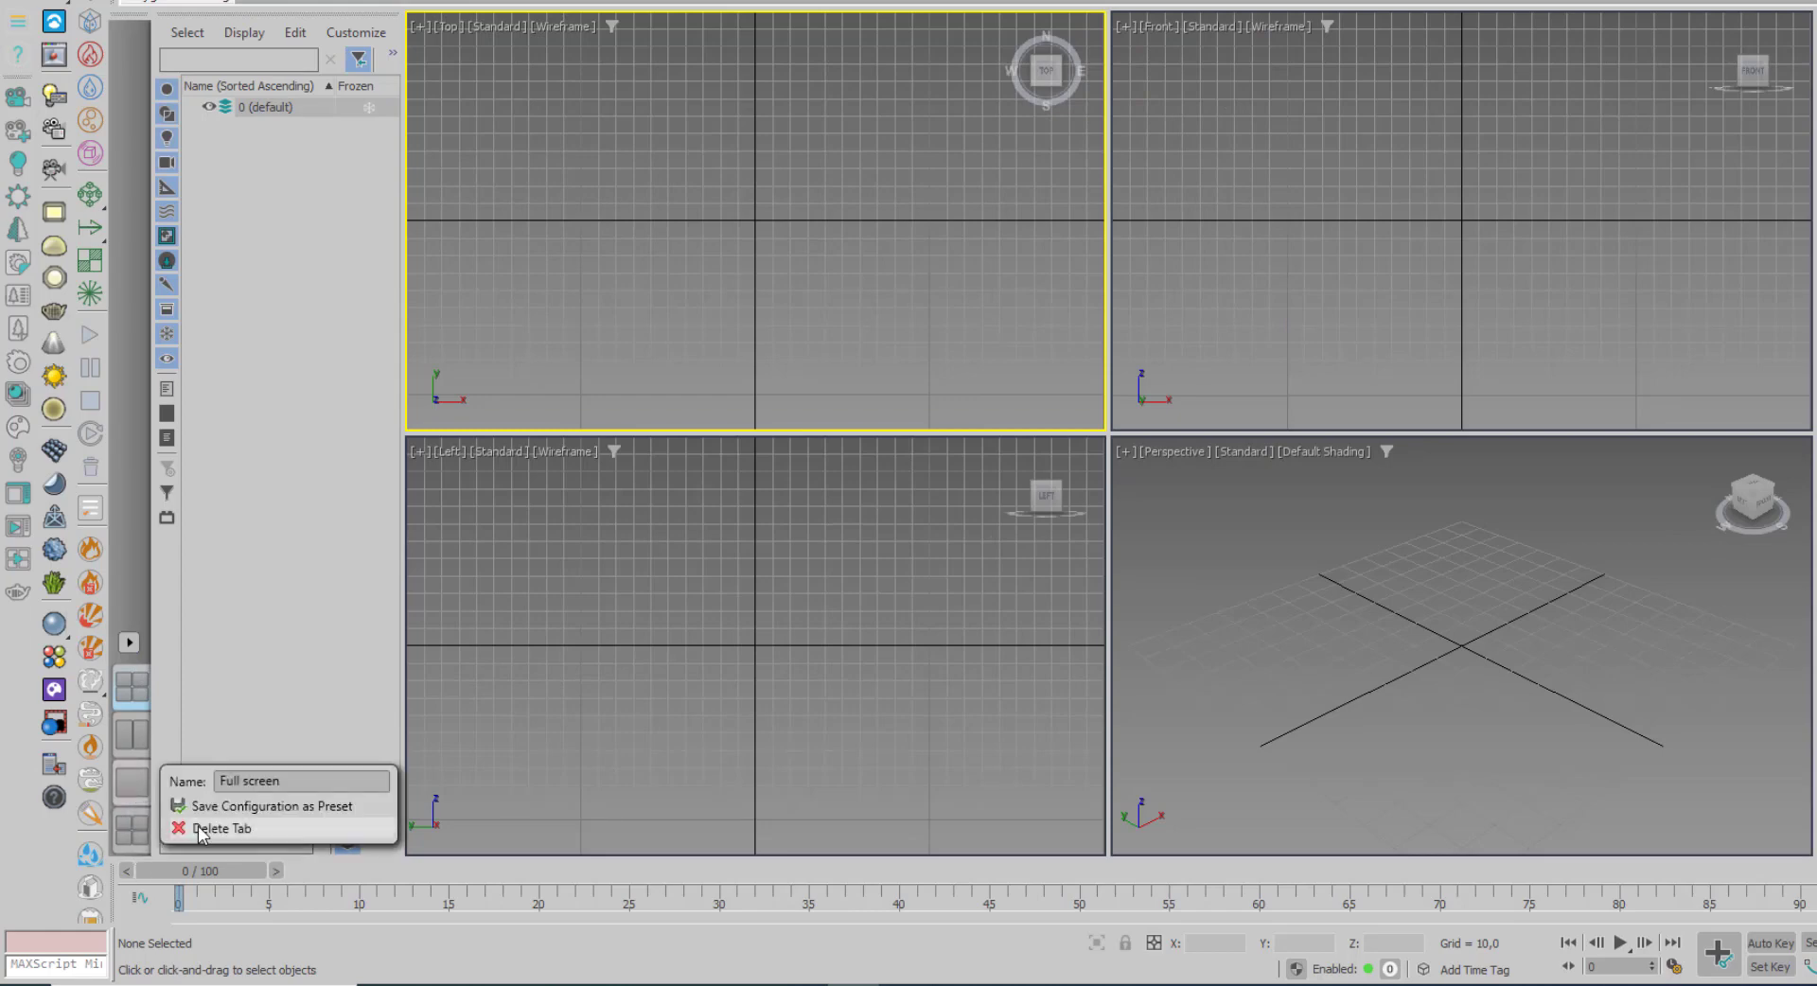
left_click(201, 828)
right_click(129, 775)
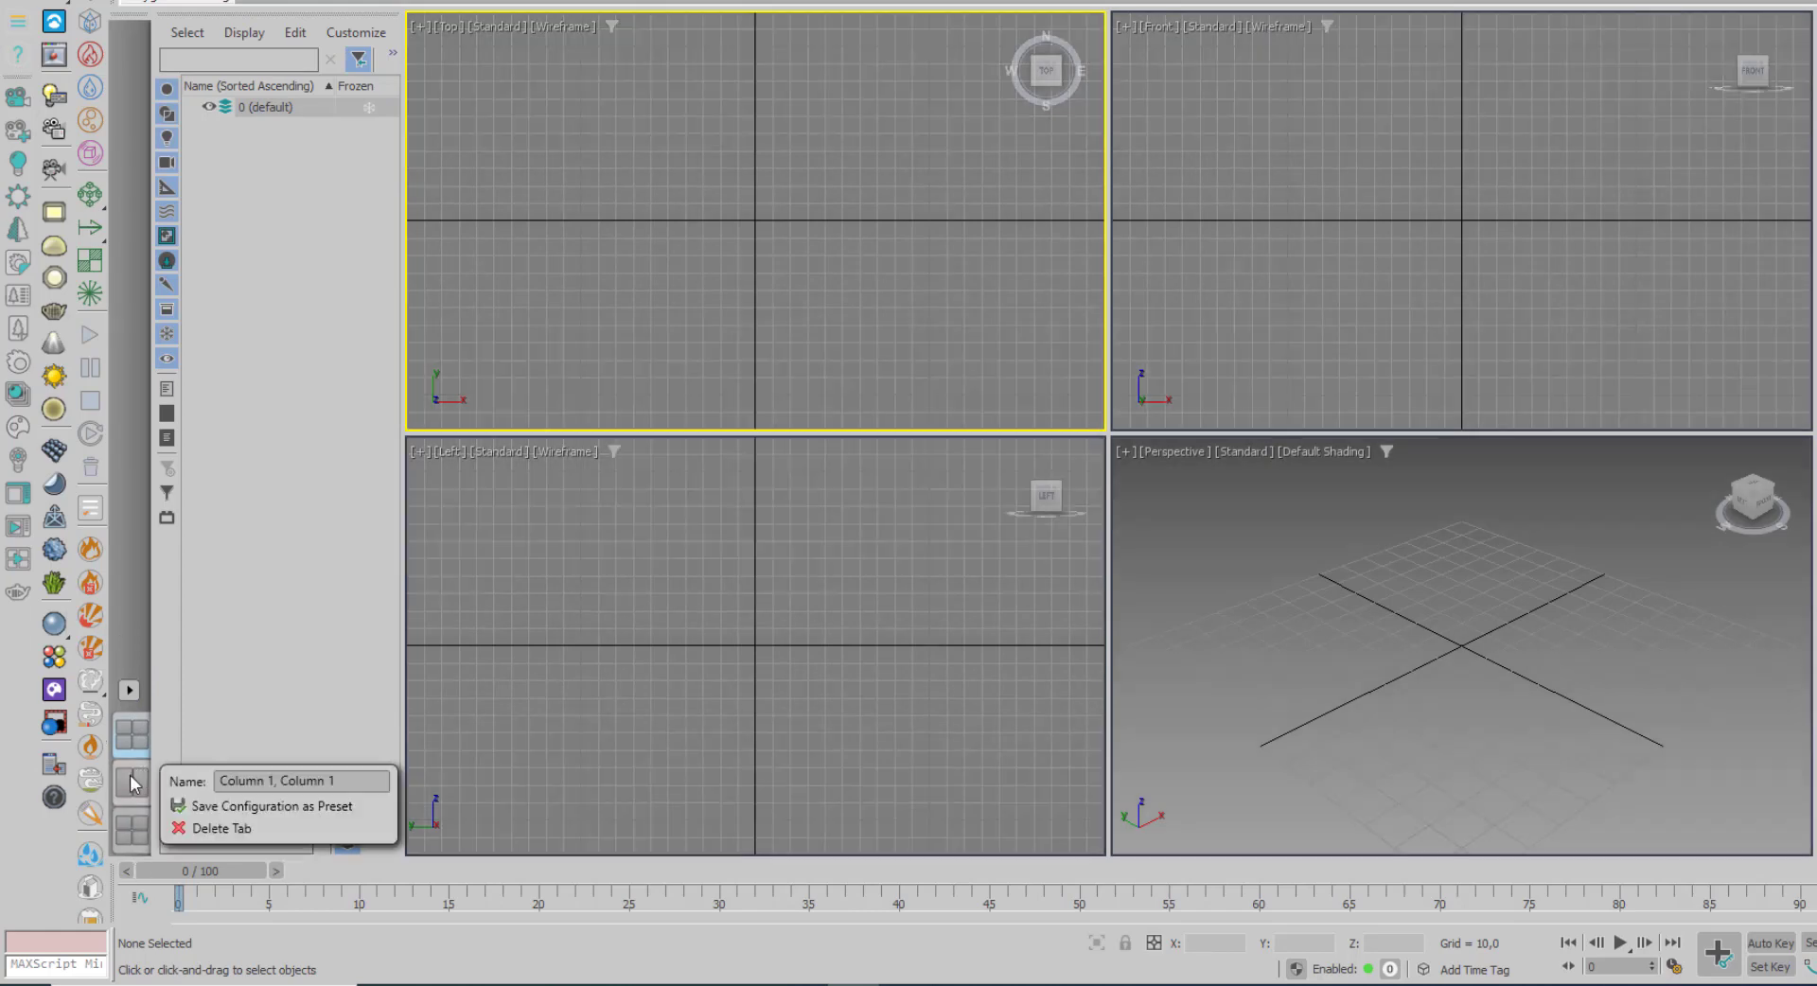
left_click(183, 823)
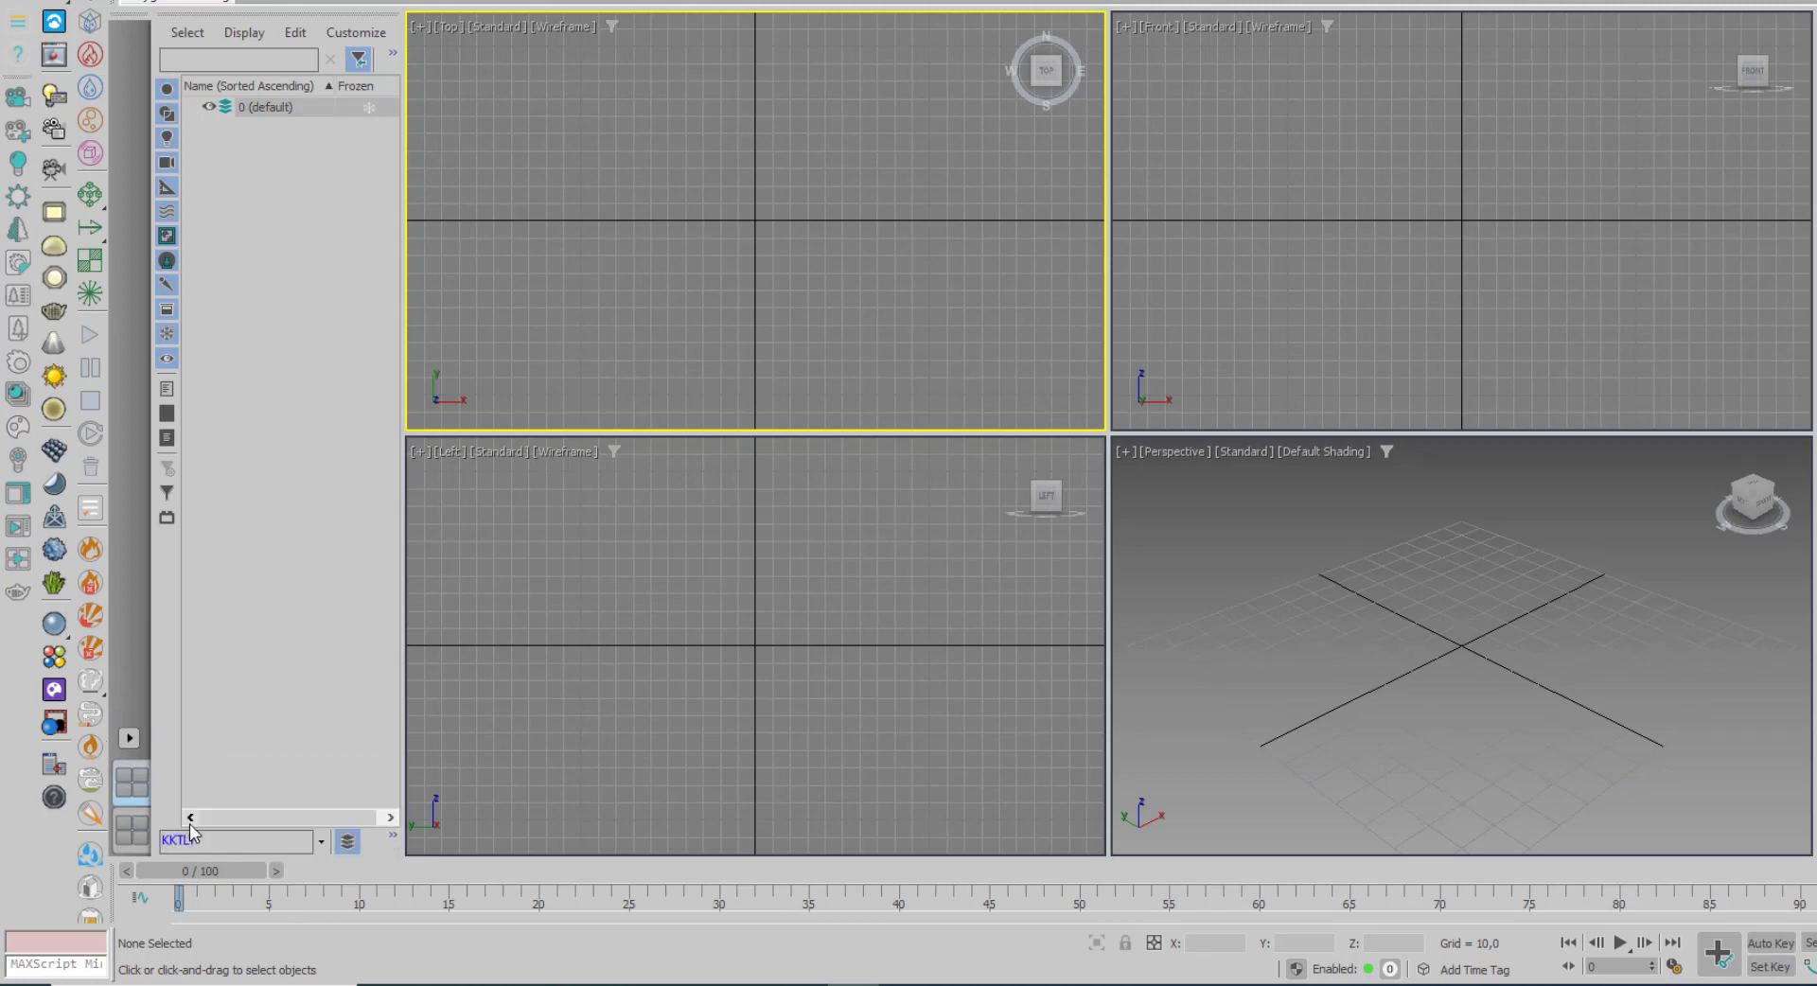
right_click(132, 831)
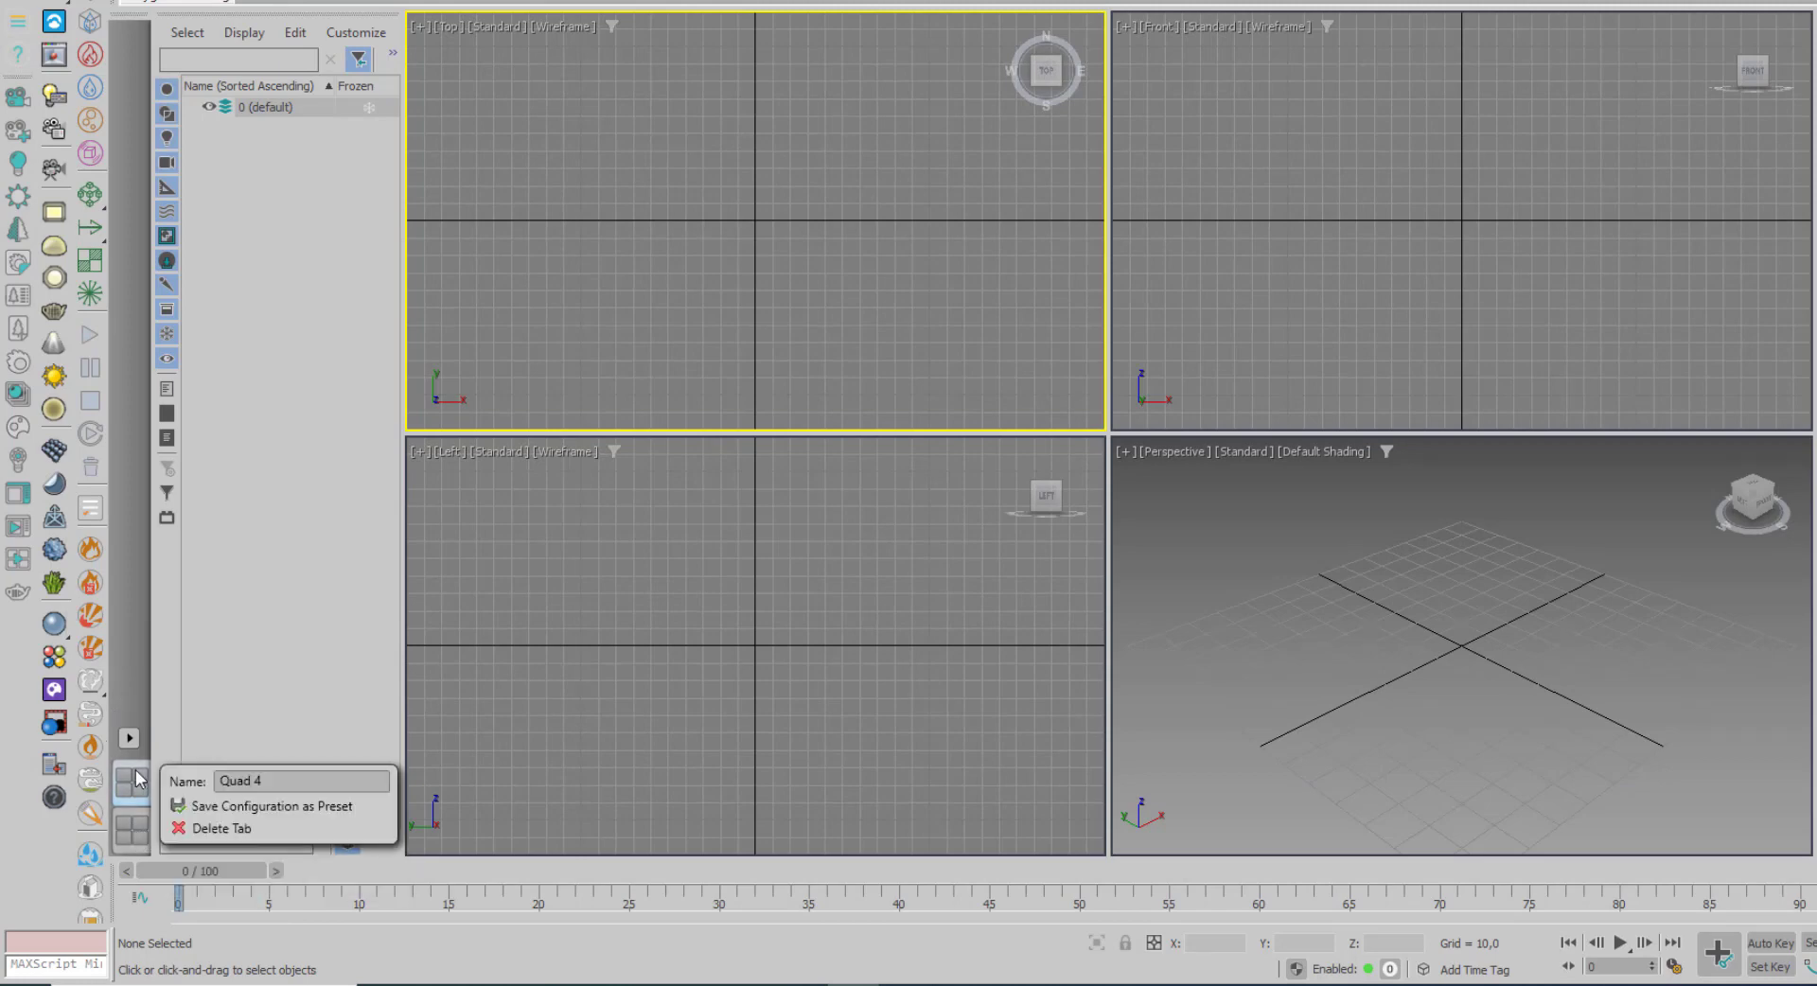
left_click(221, 876)
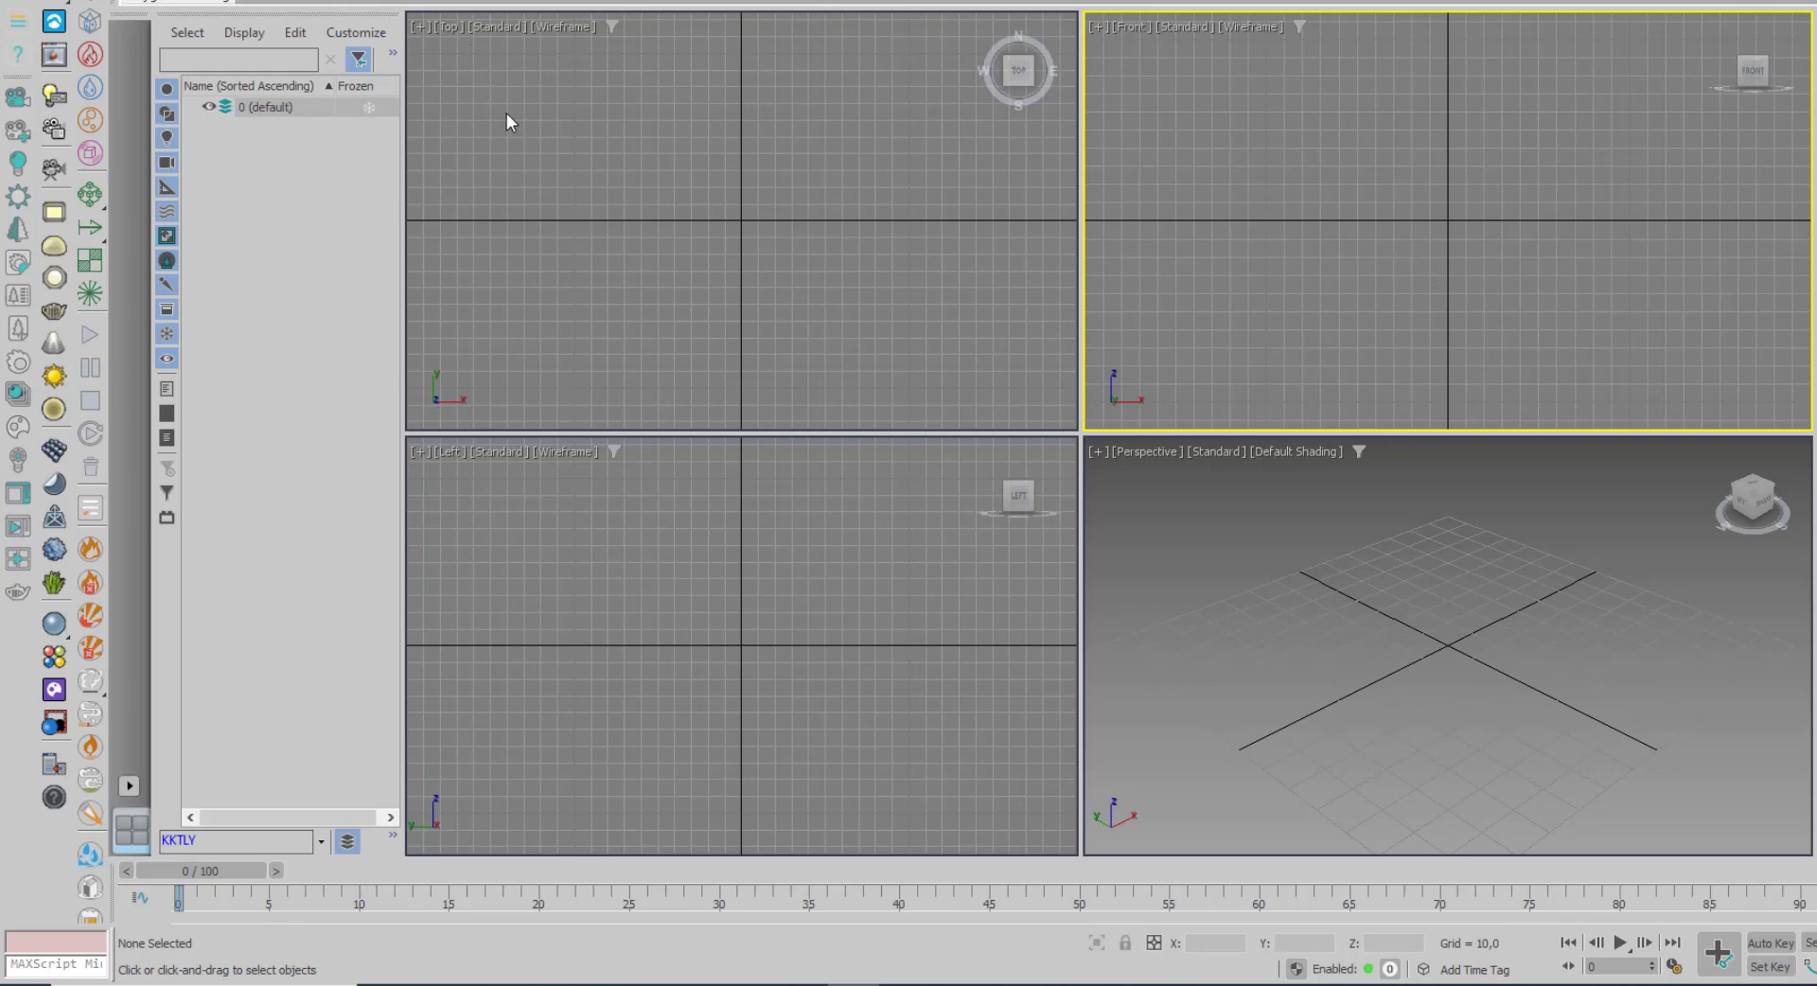
Click through the Top, Left, Perspective and Front viewports, ending with Top active
left_click(565, 128)
left_click(804, 705)
left_click(1338, 564)
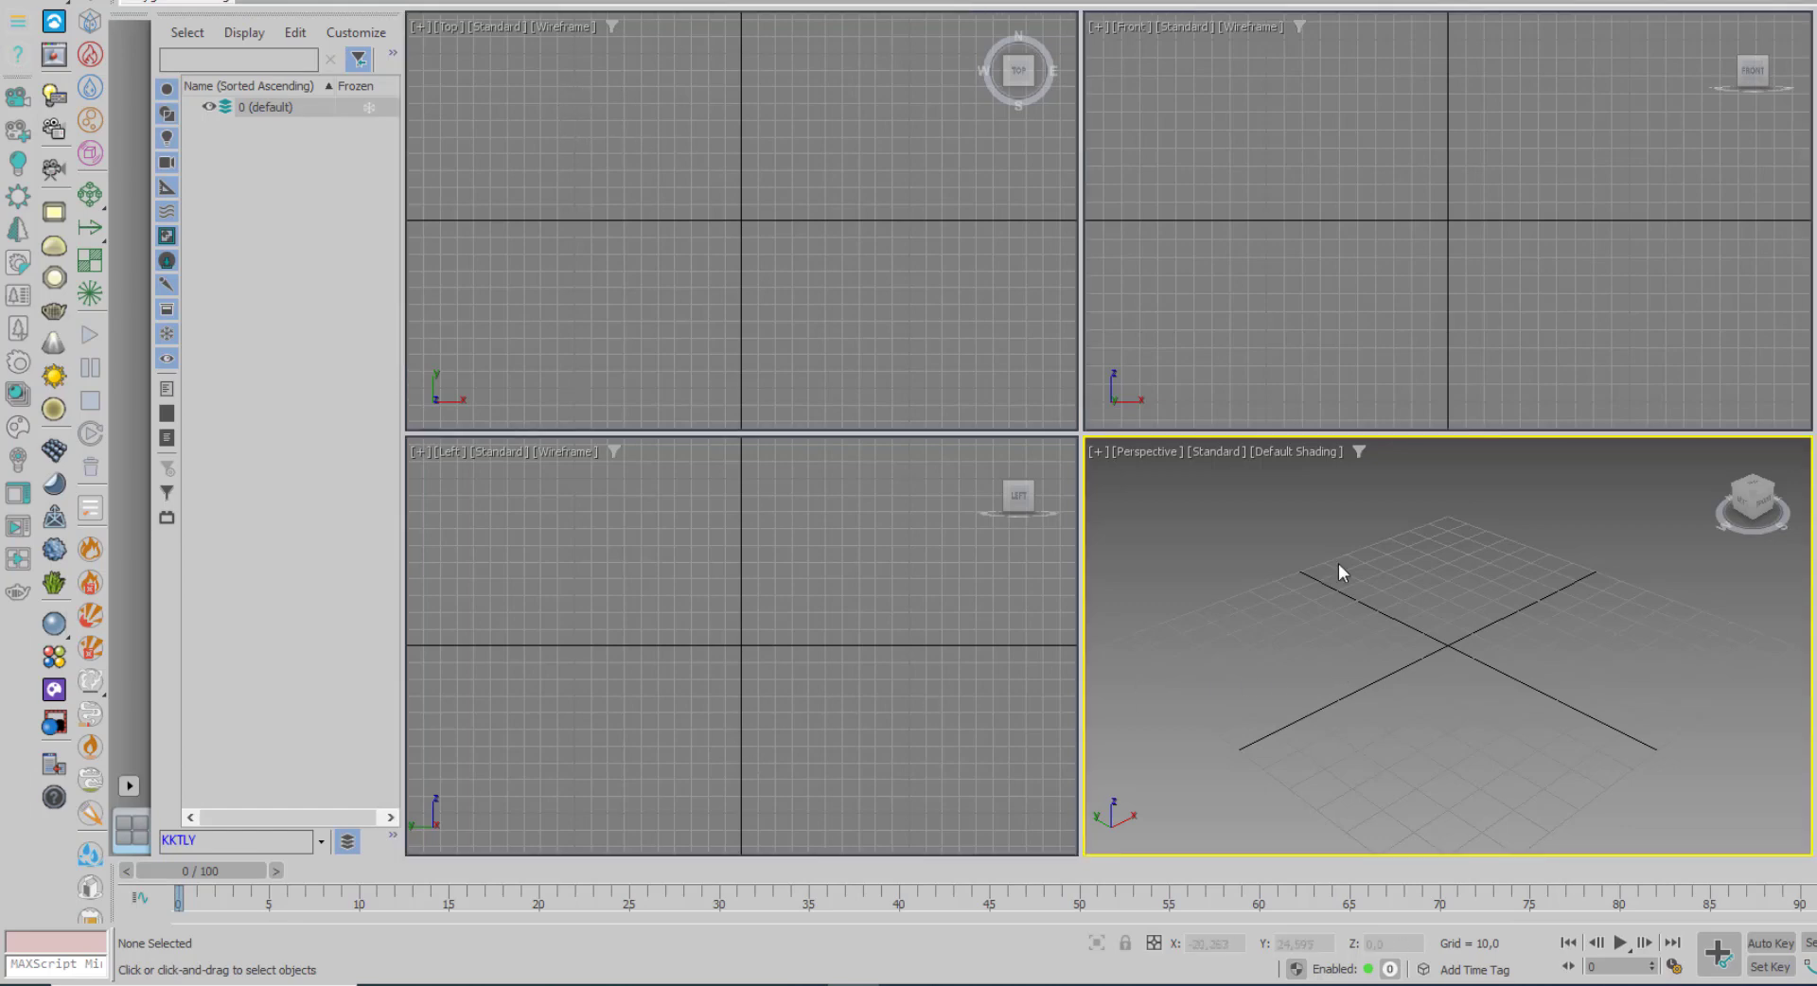
left_click(1397, 208)
left_click(1421, 585)
left_click(535, 161)
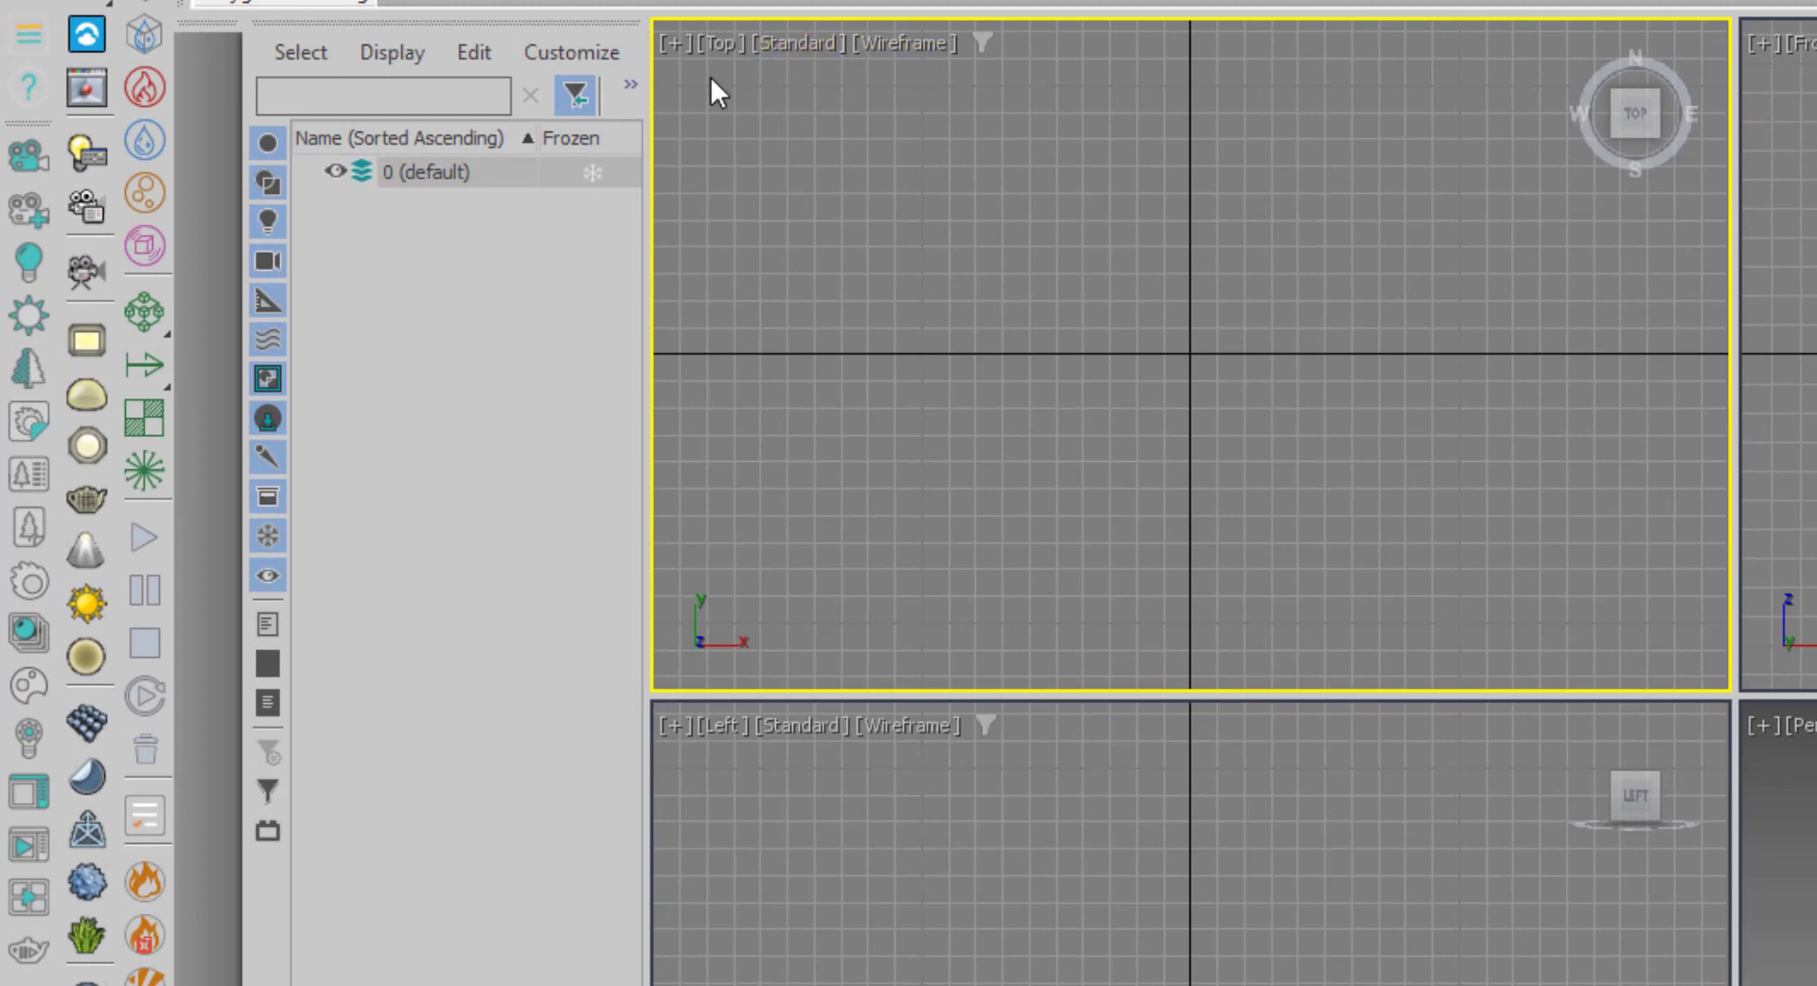
left_click(674, 43)
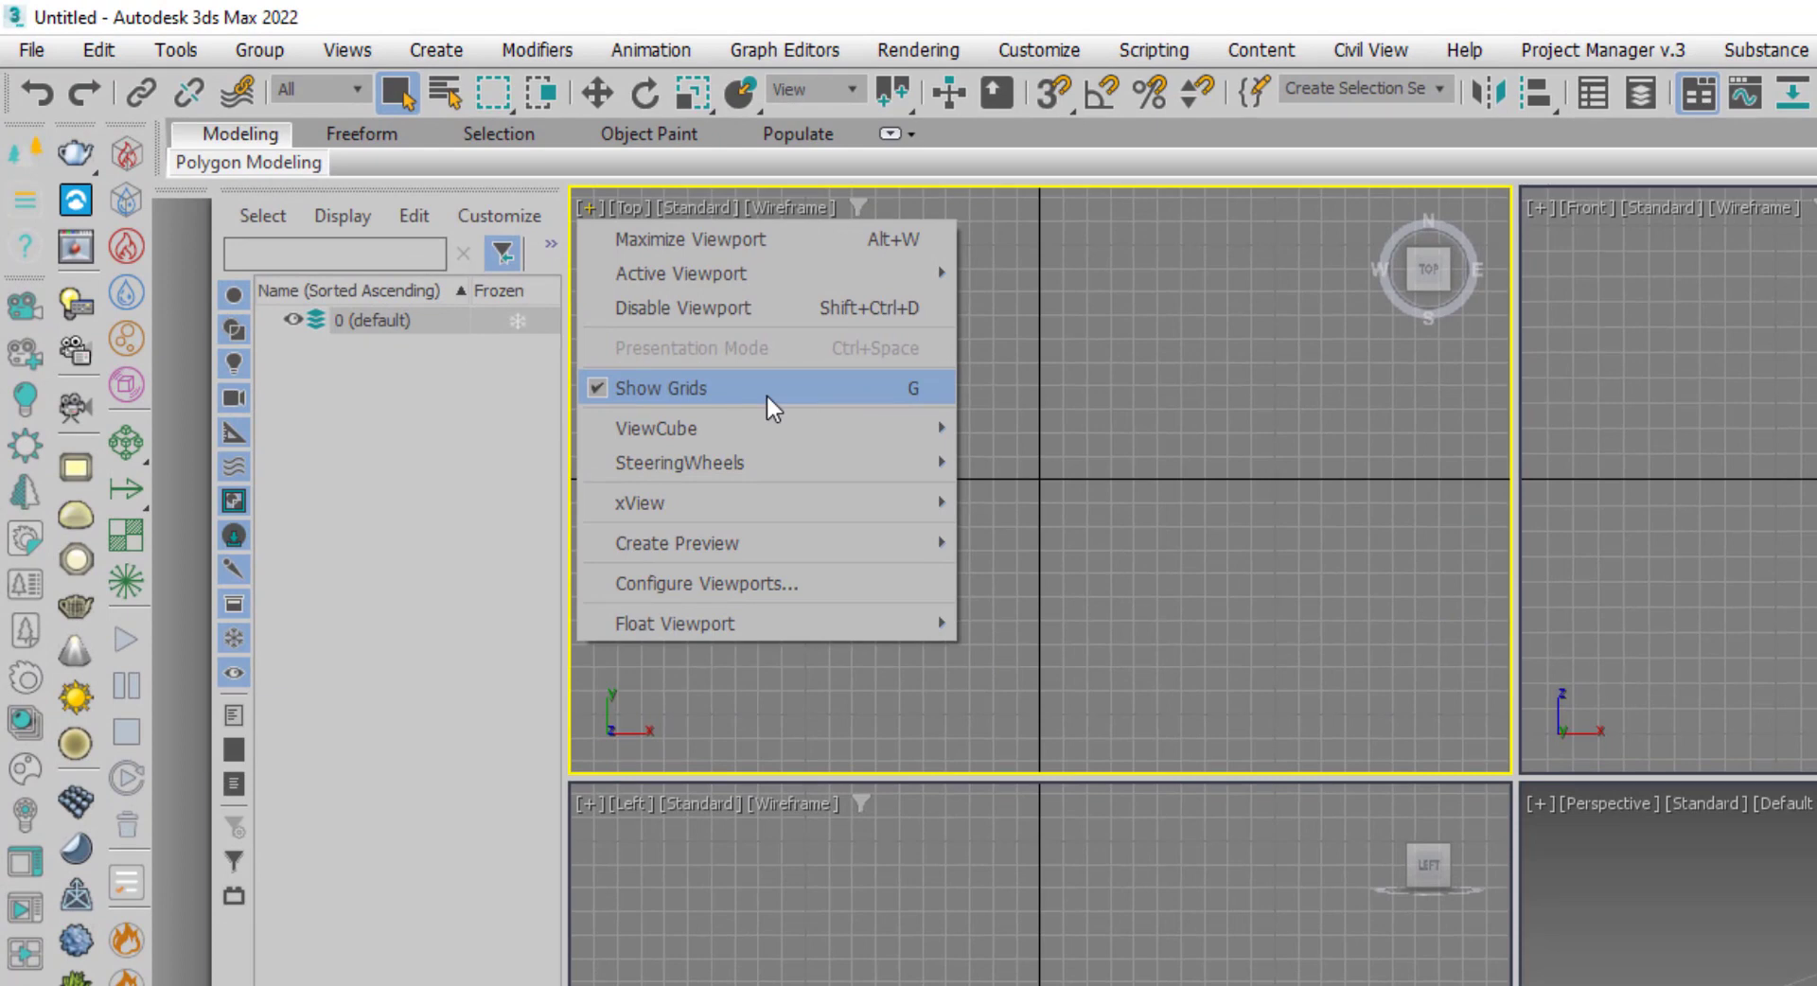
left_click(764, 394)
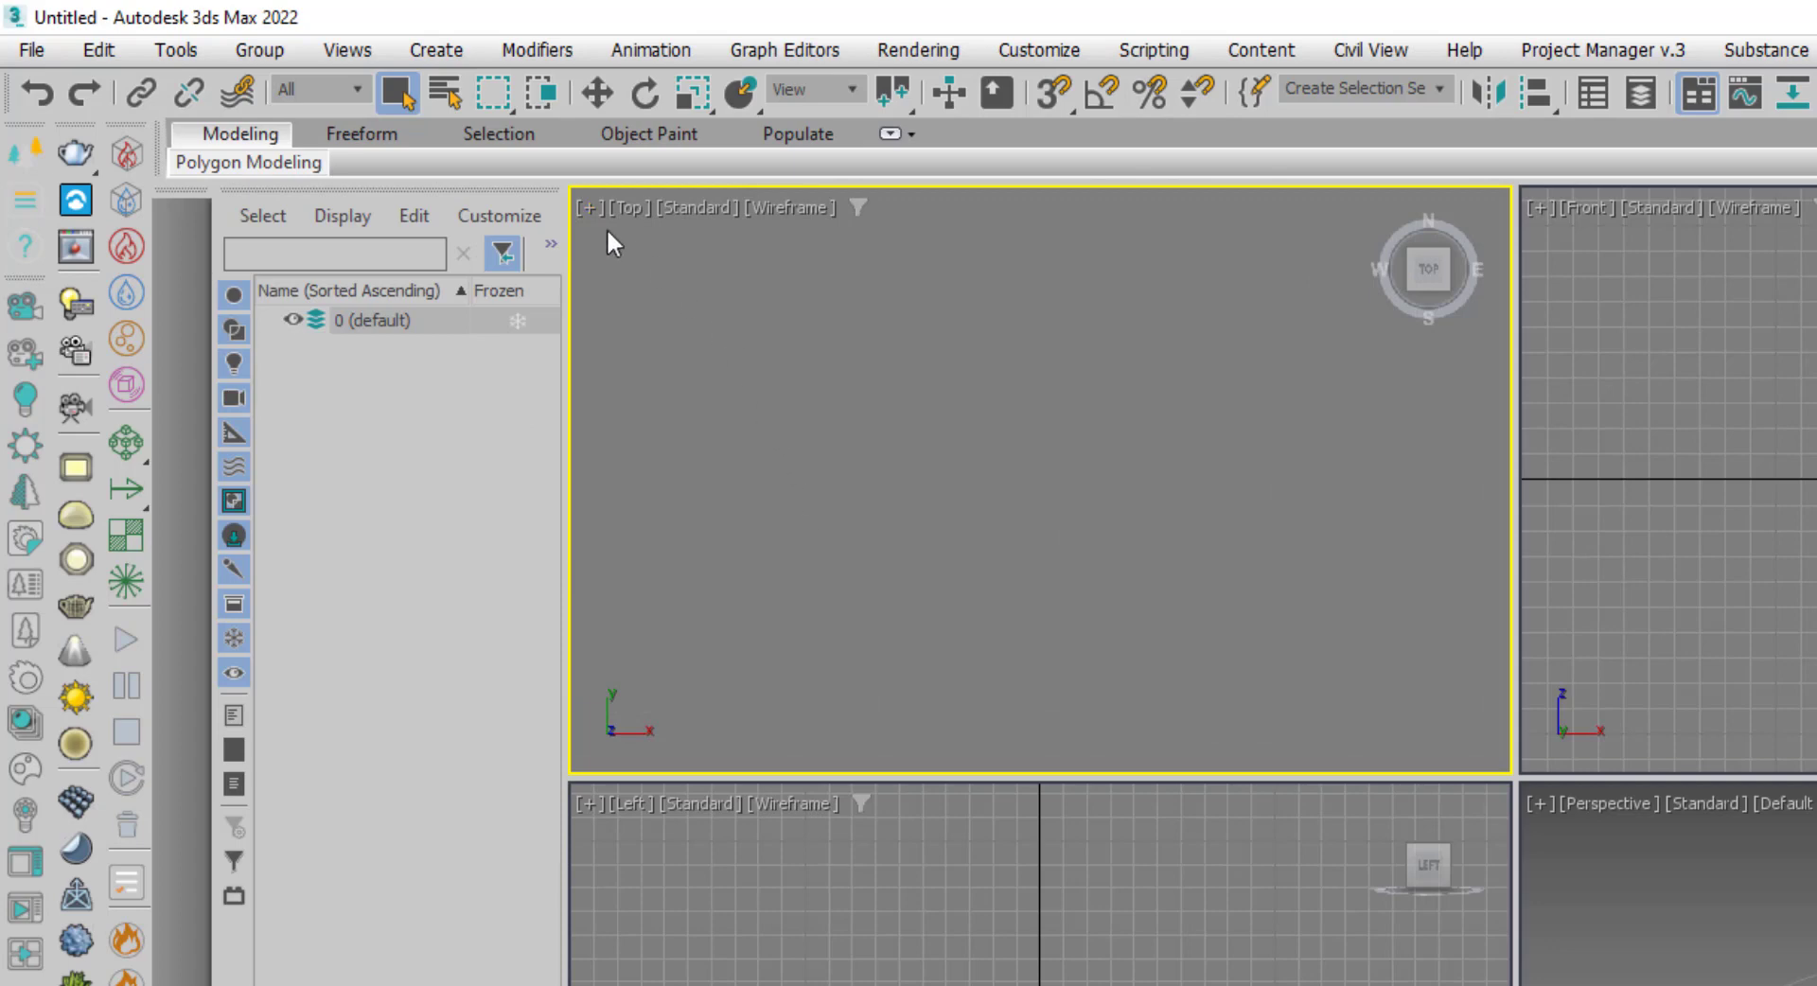
left_click(592, 208)
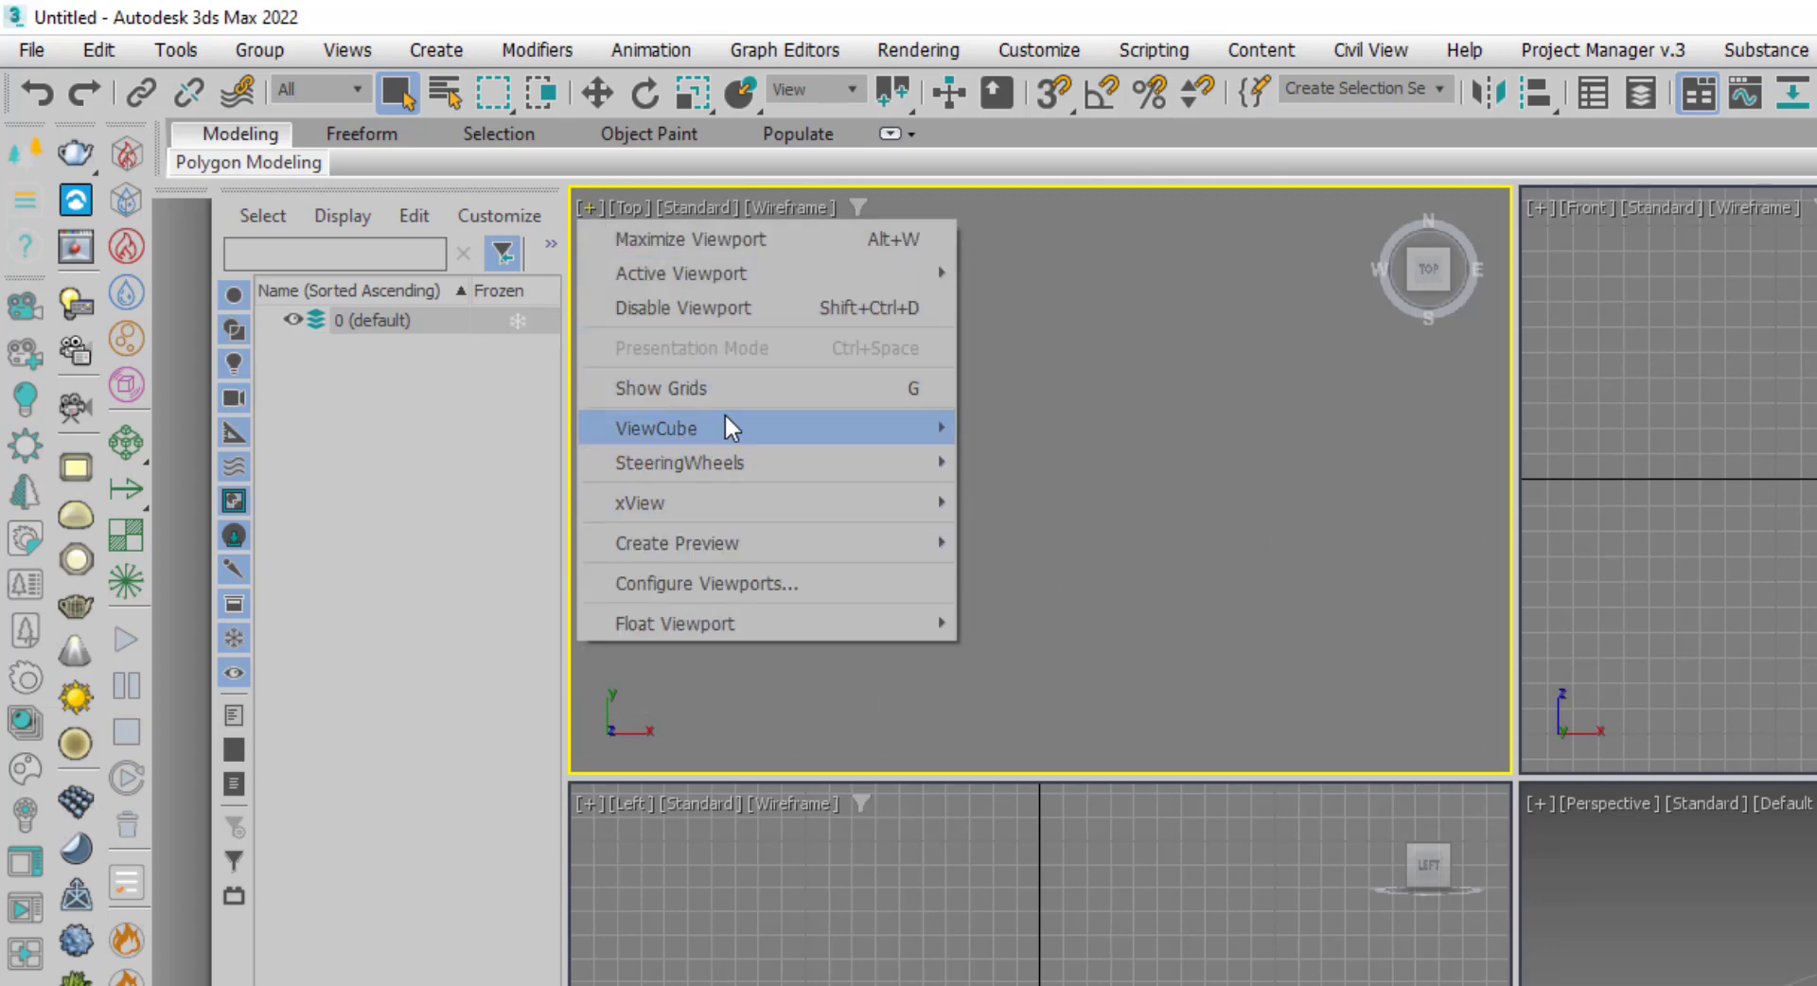
left_click(736, 386)
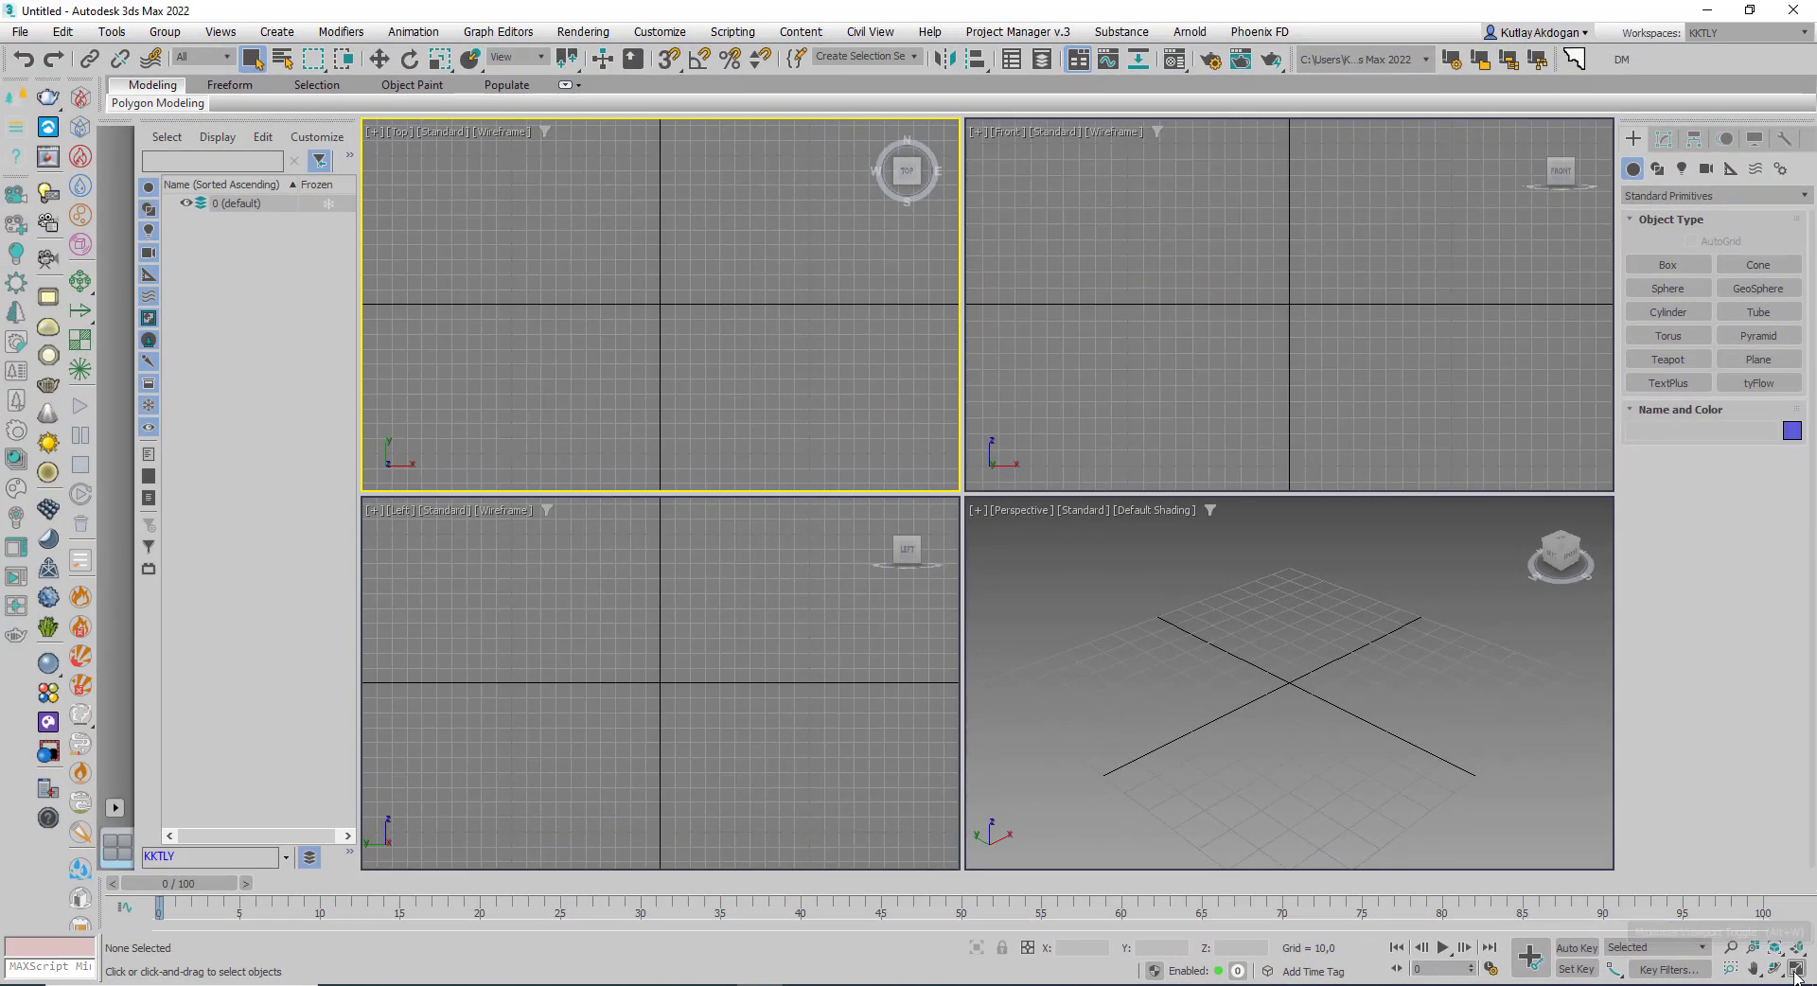
left_click(1796, 971)
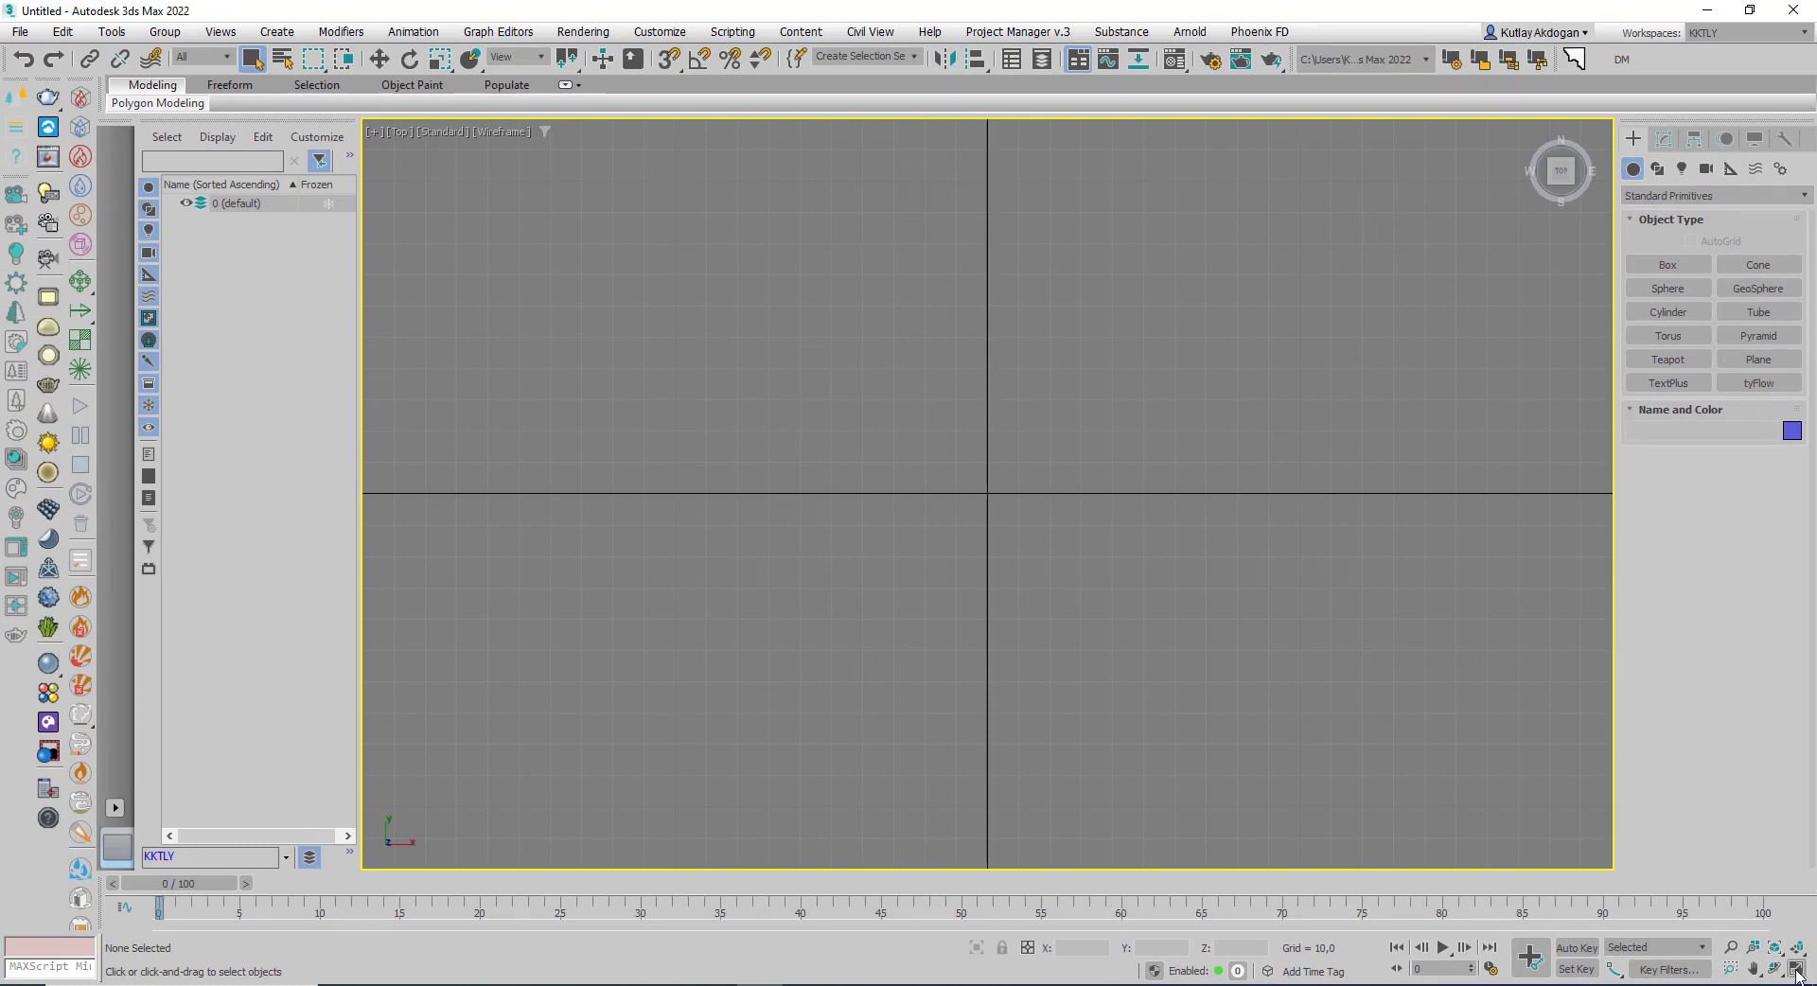
left_click(1797, 970)
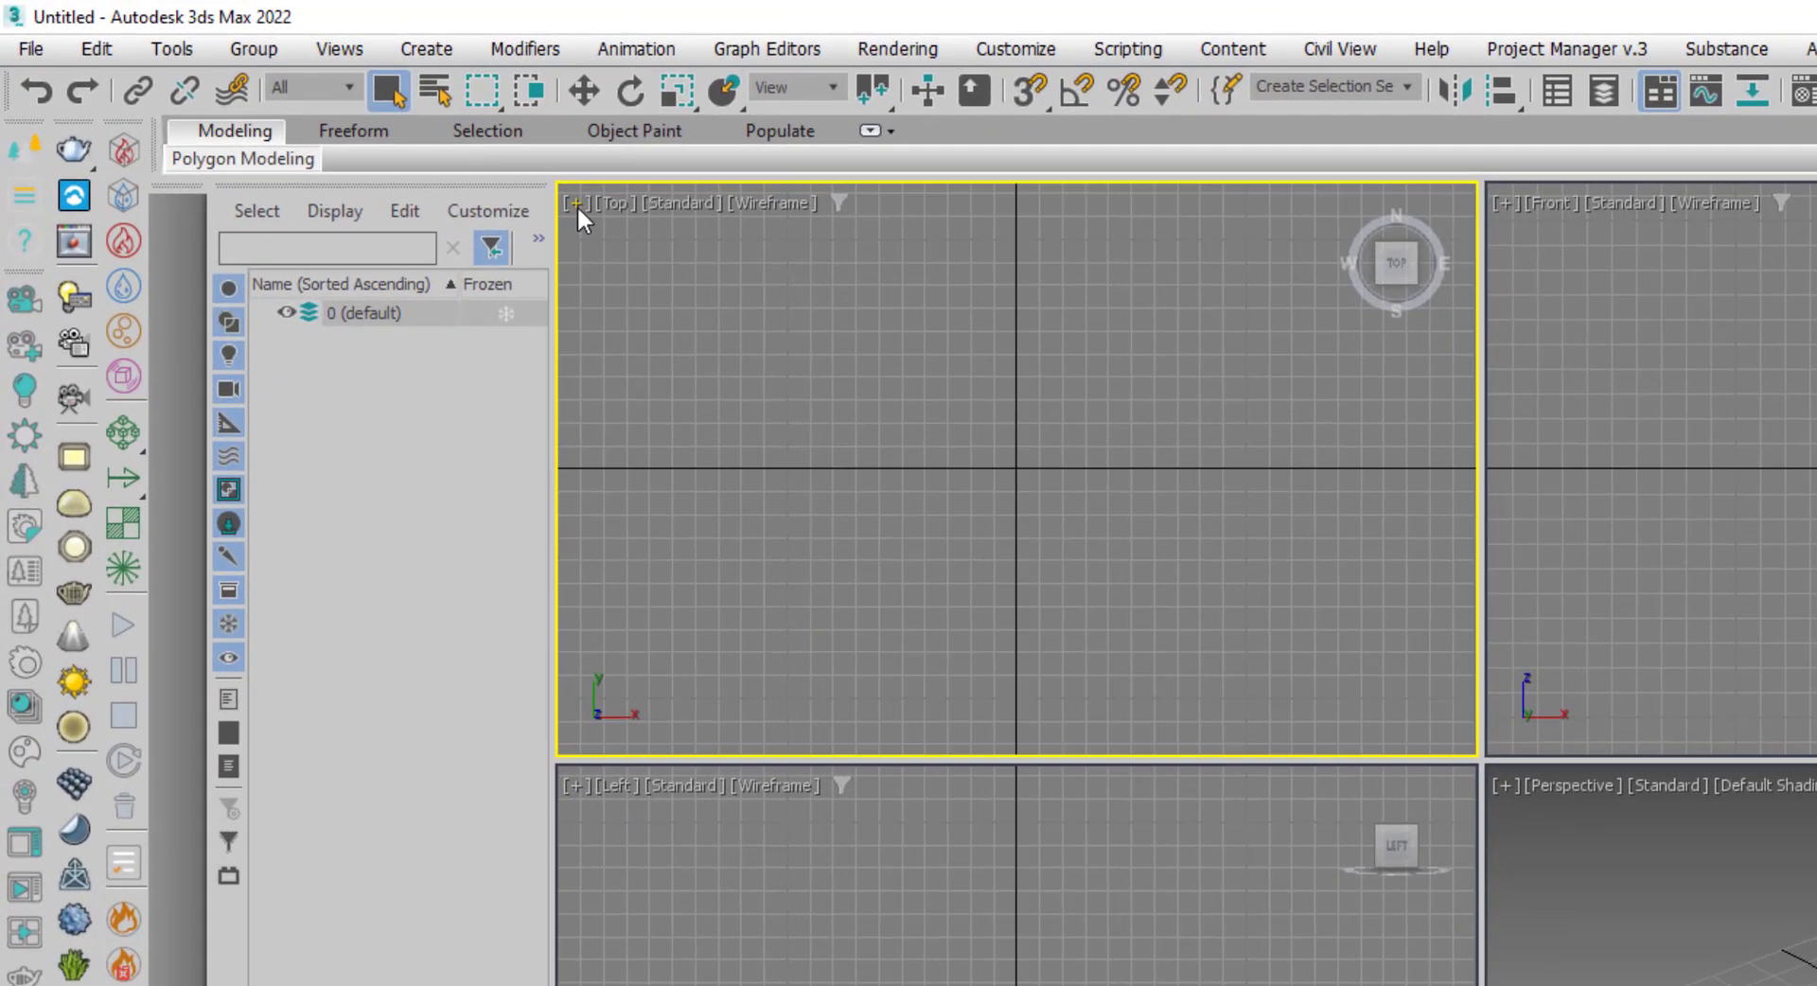
left_click(577, 206)
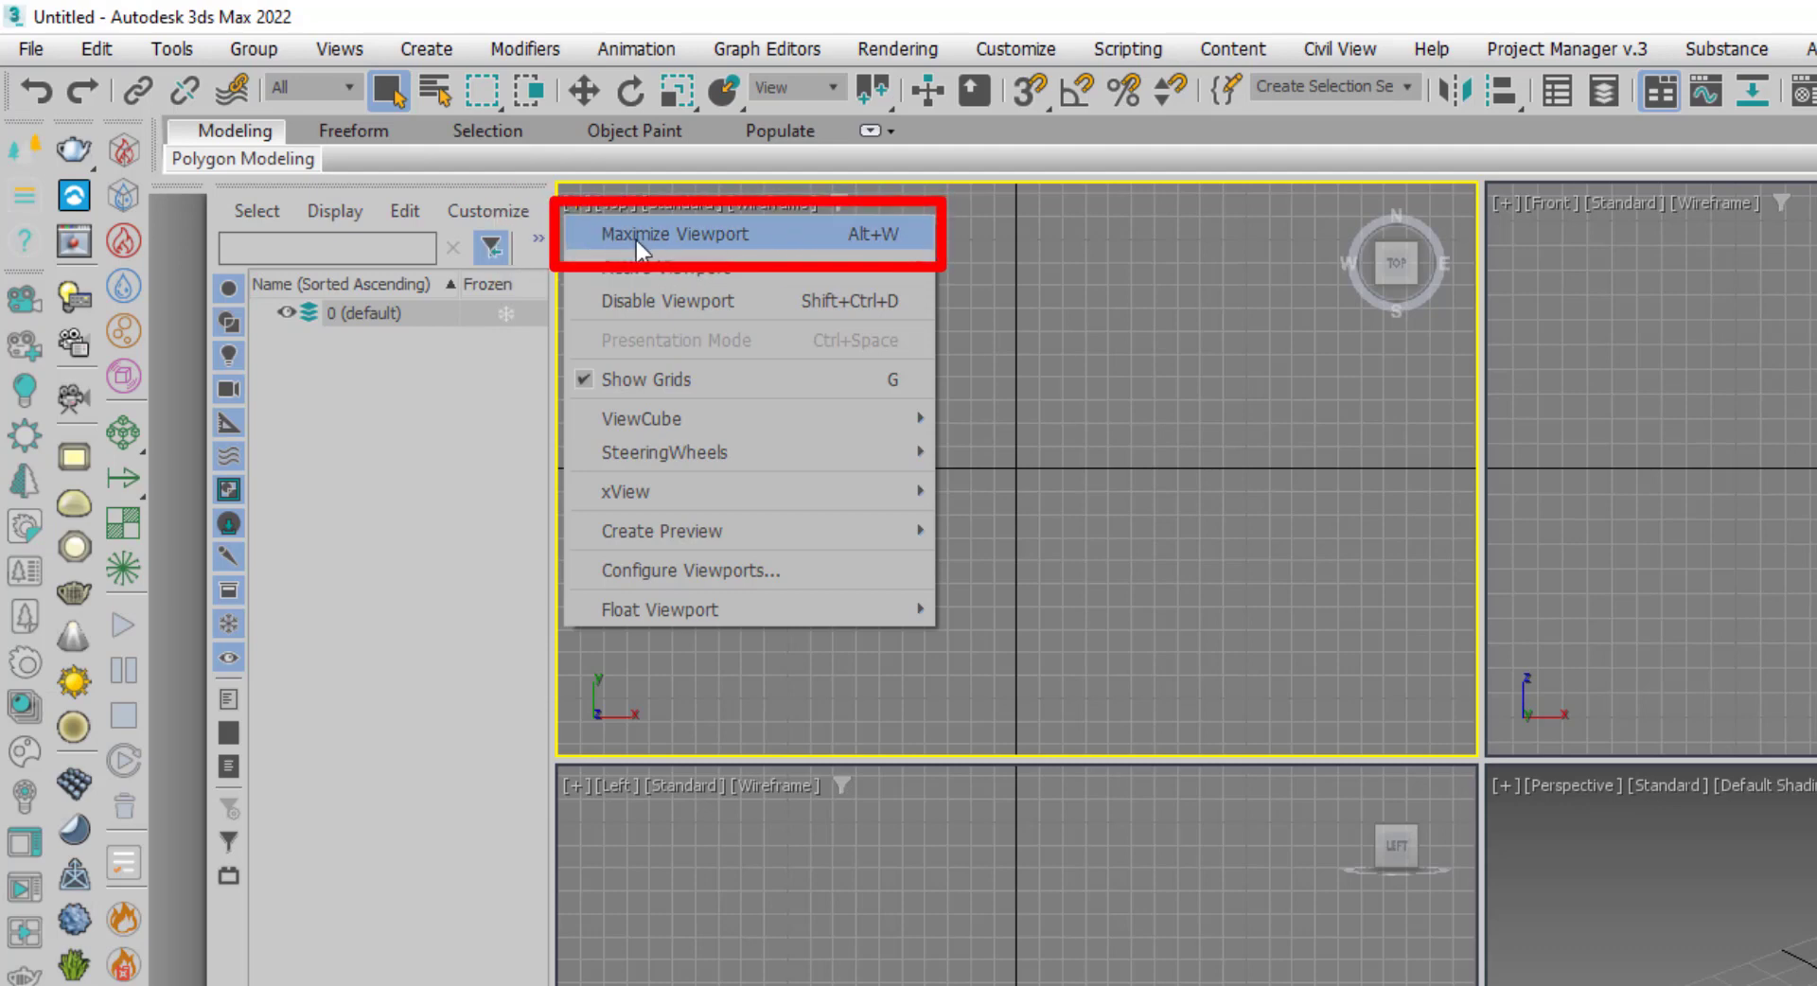
left_click(792, 235)
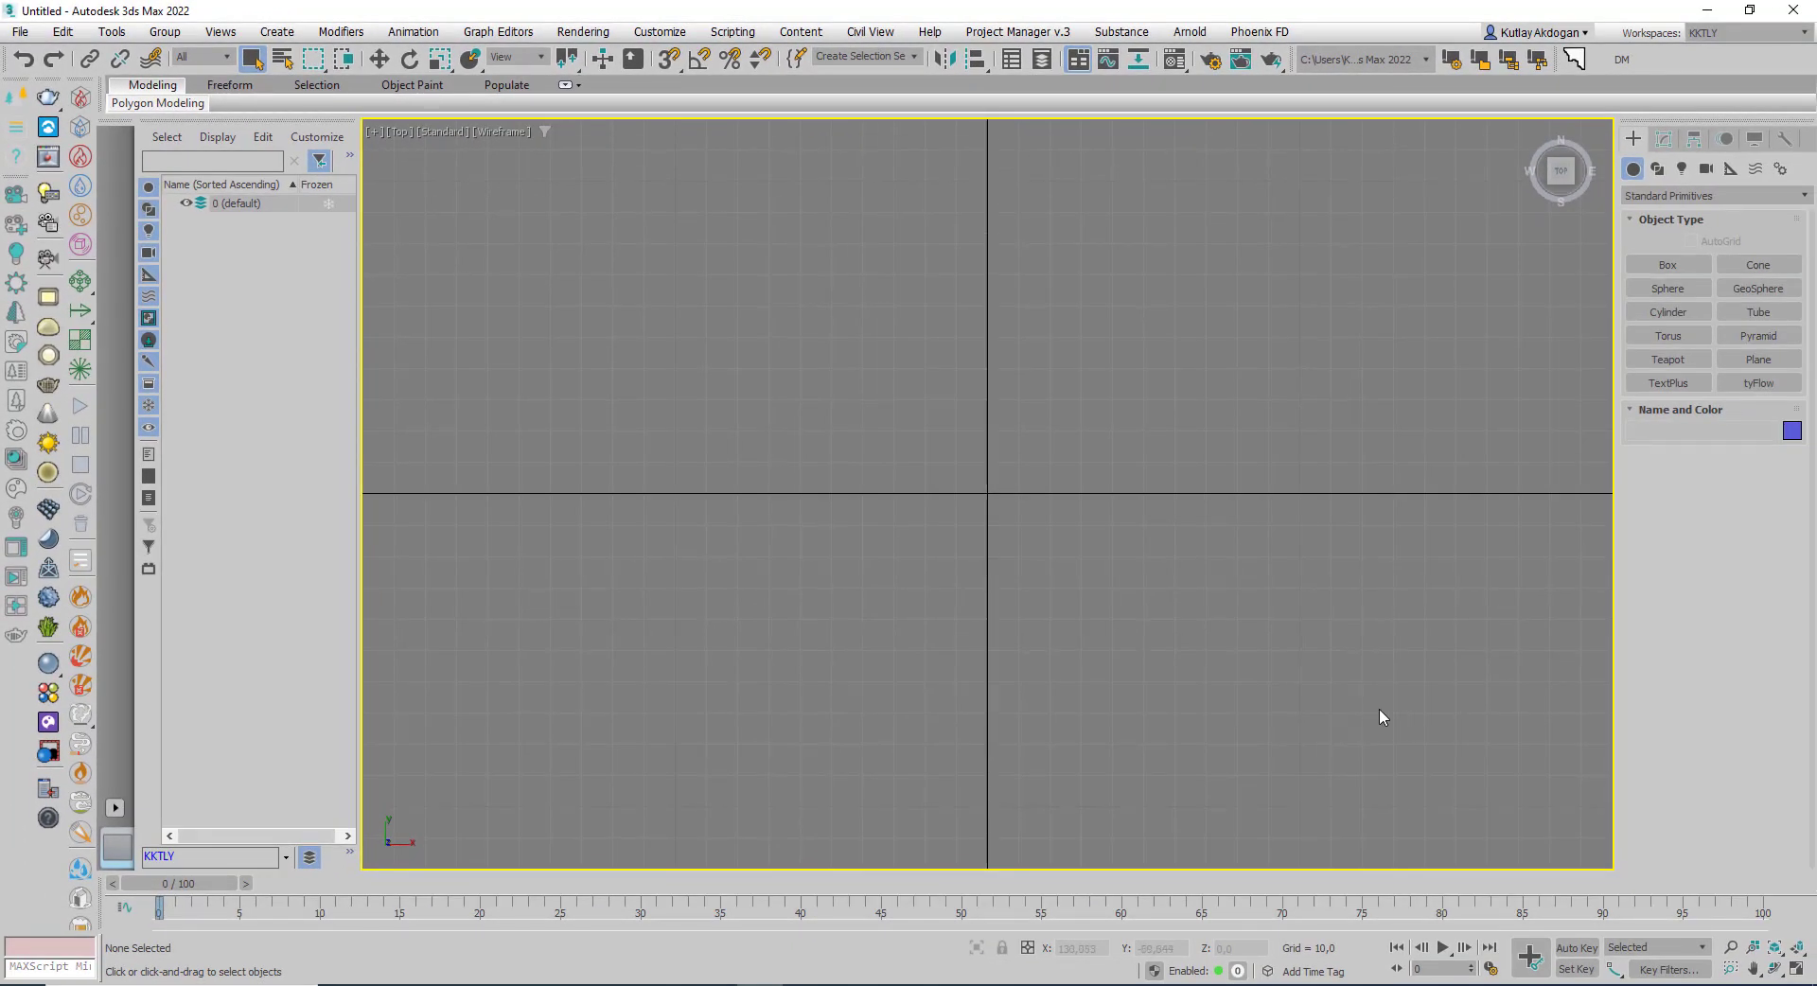
left_click(375, 132)
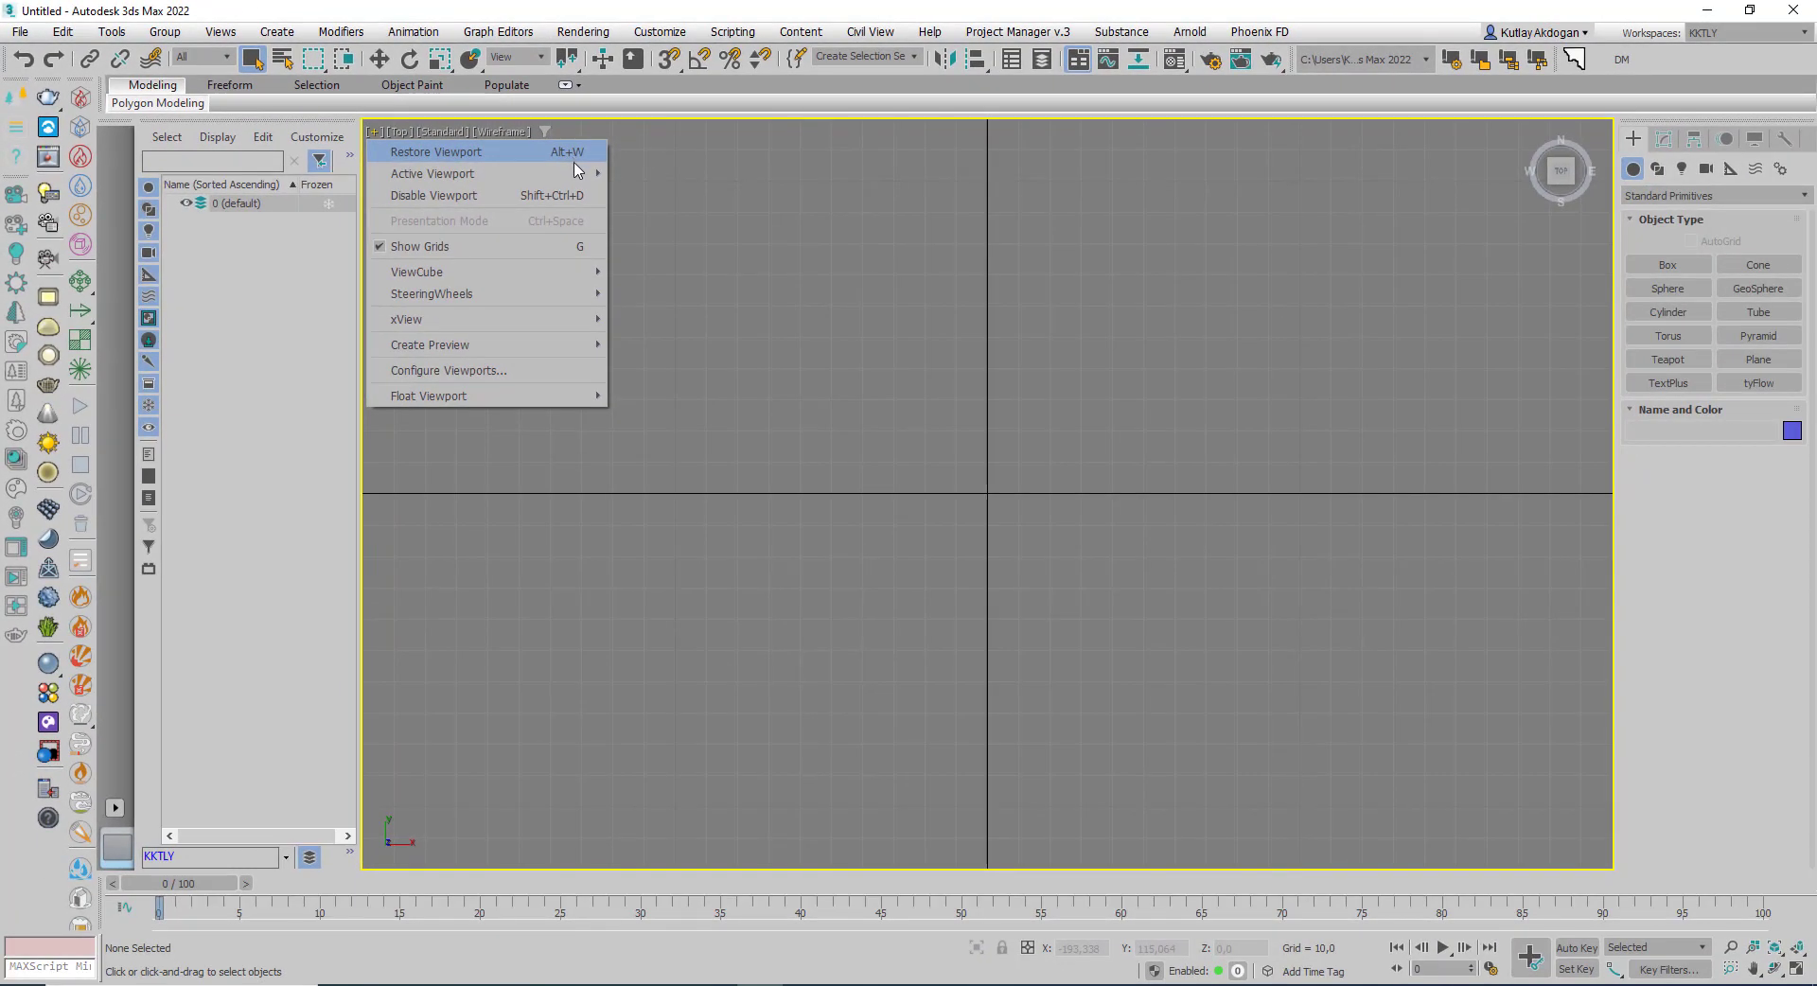
left_click(879, 593)
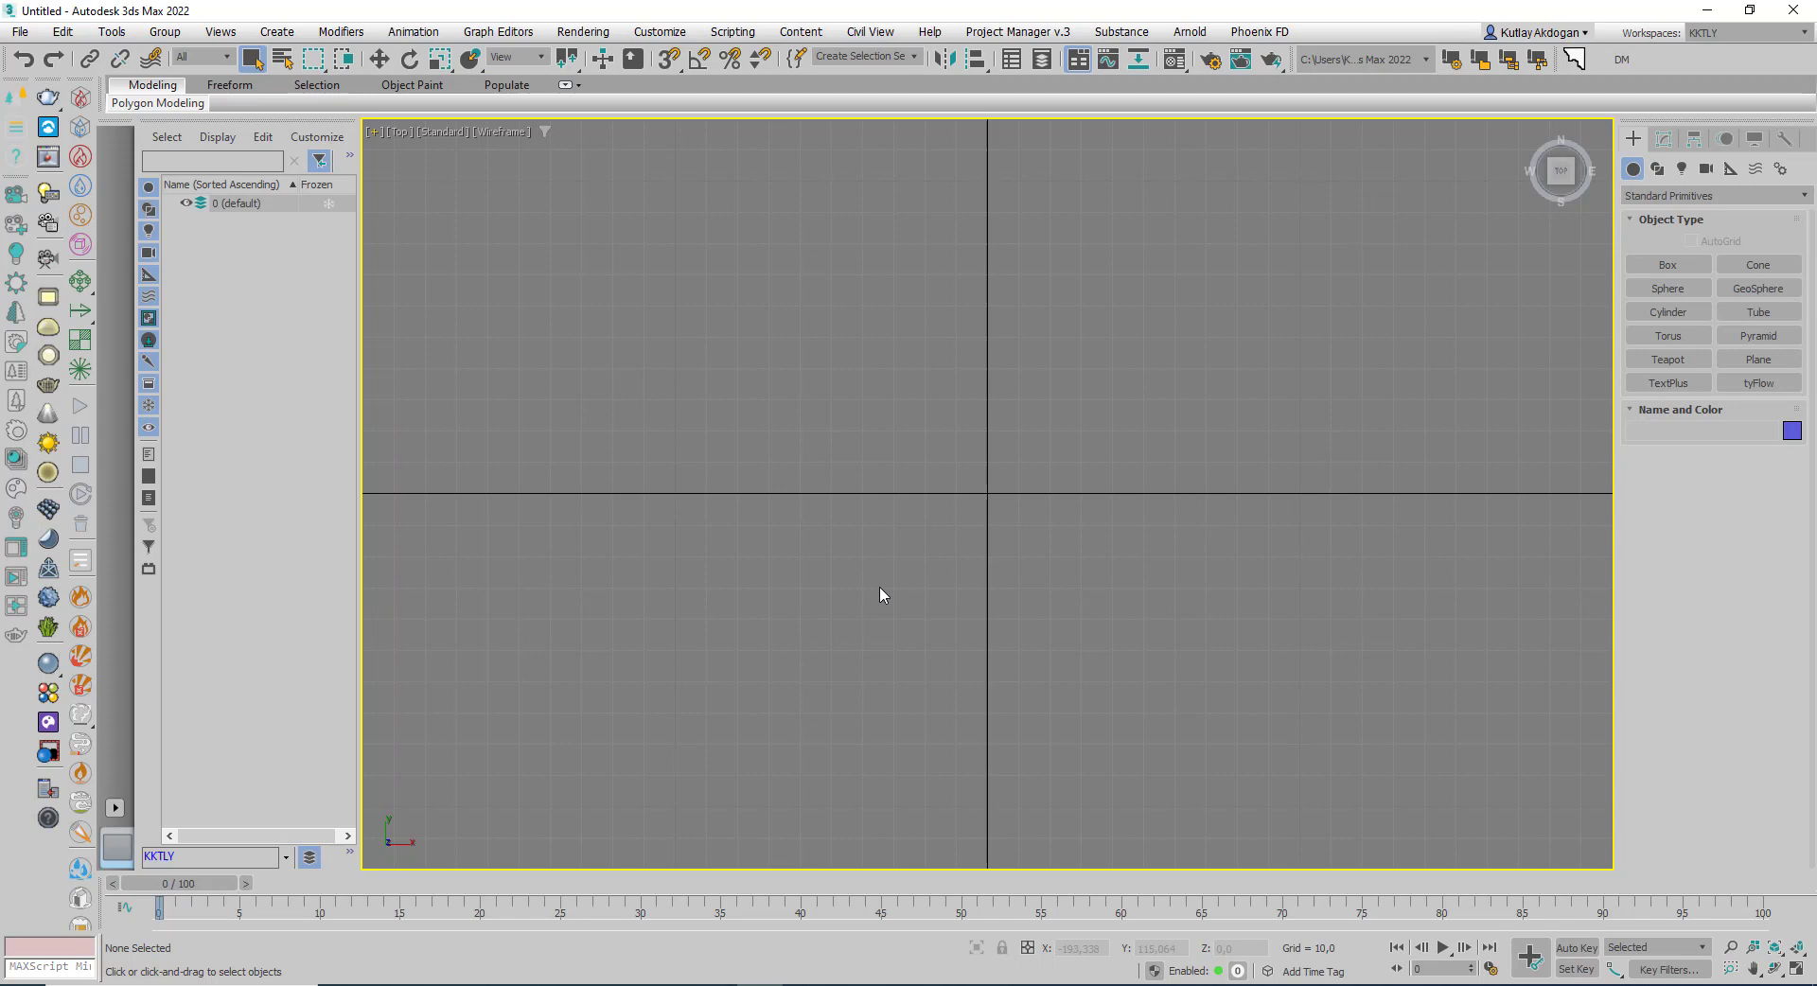
key("alt+w")
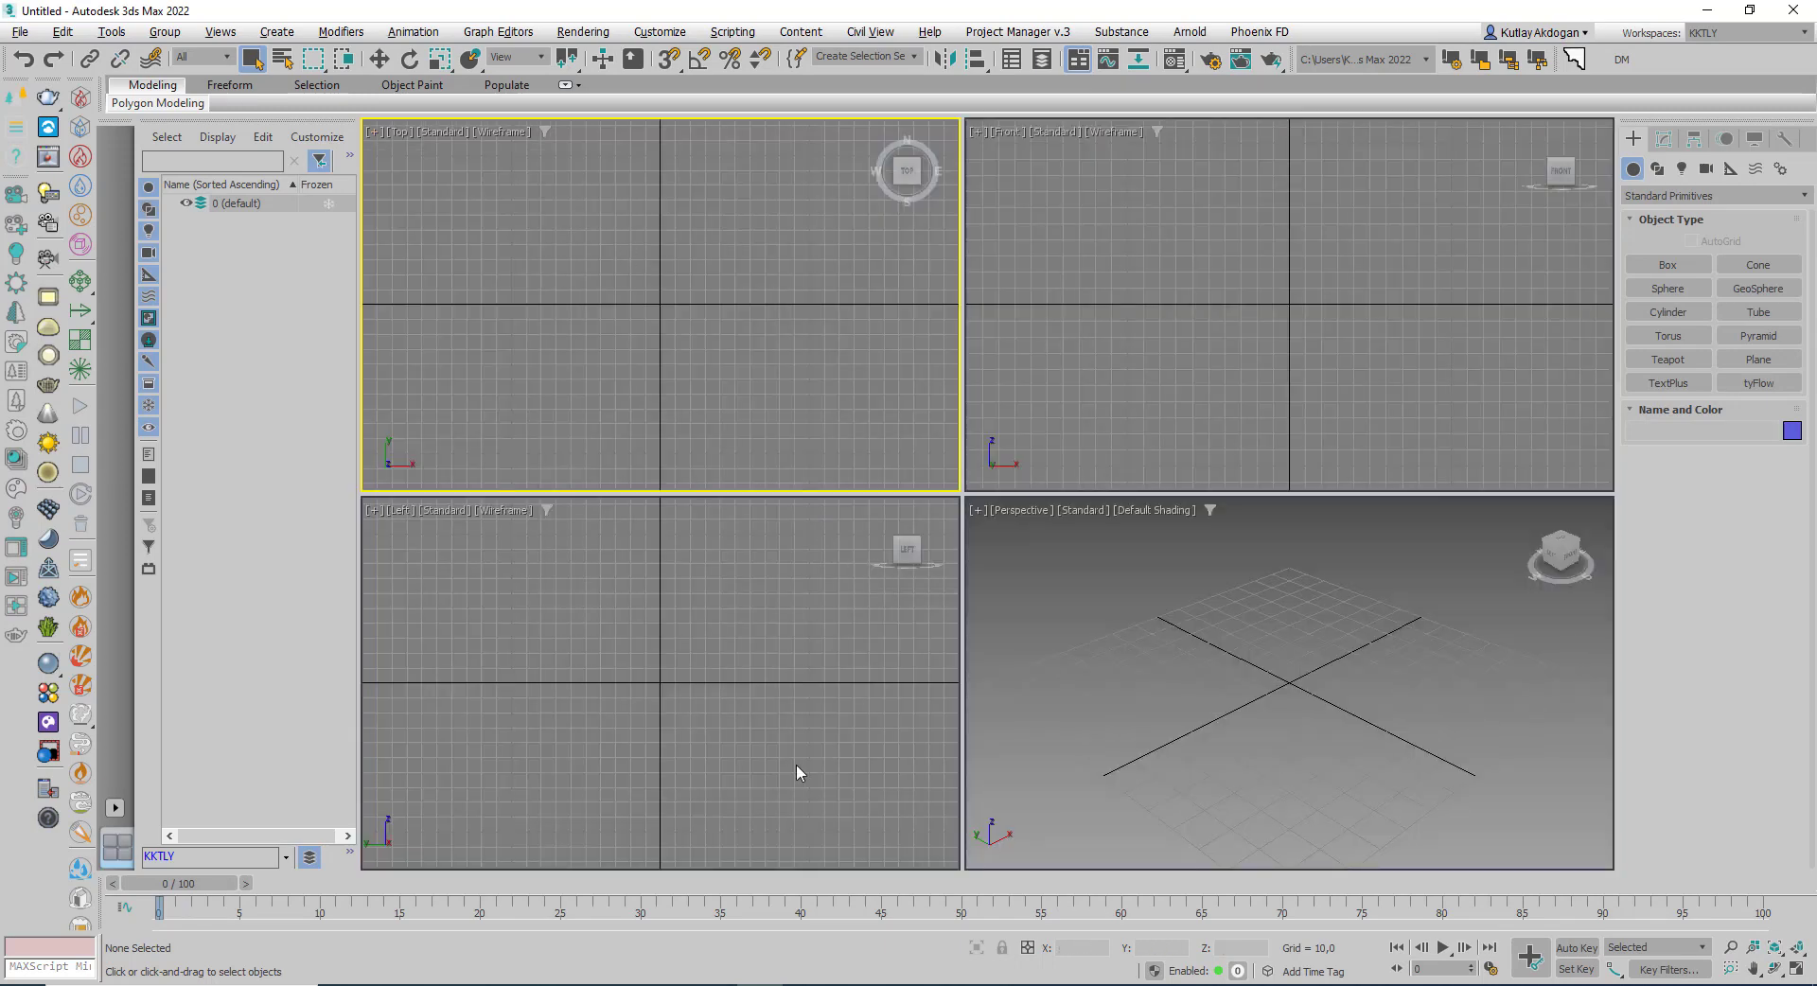
Activate Perspective, maximize it with Alt+W, then restore the four-pane layout with Alt+W
left_click(1300, 632)
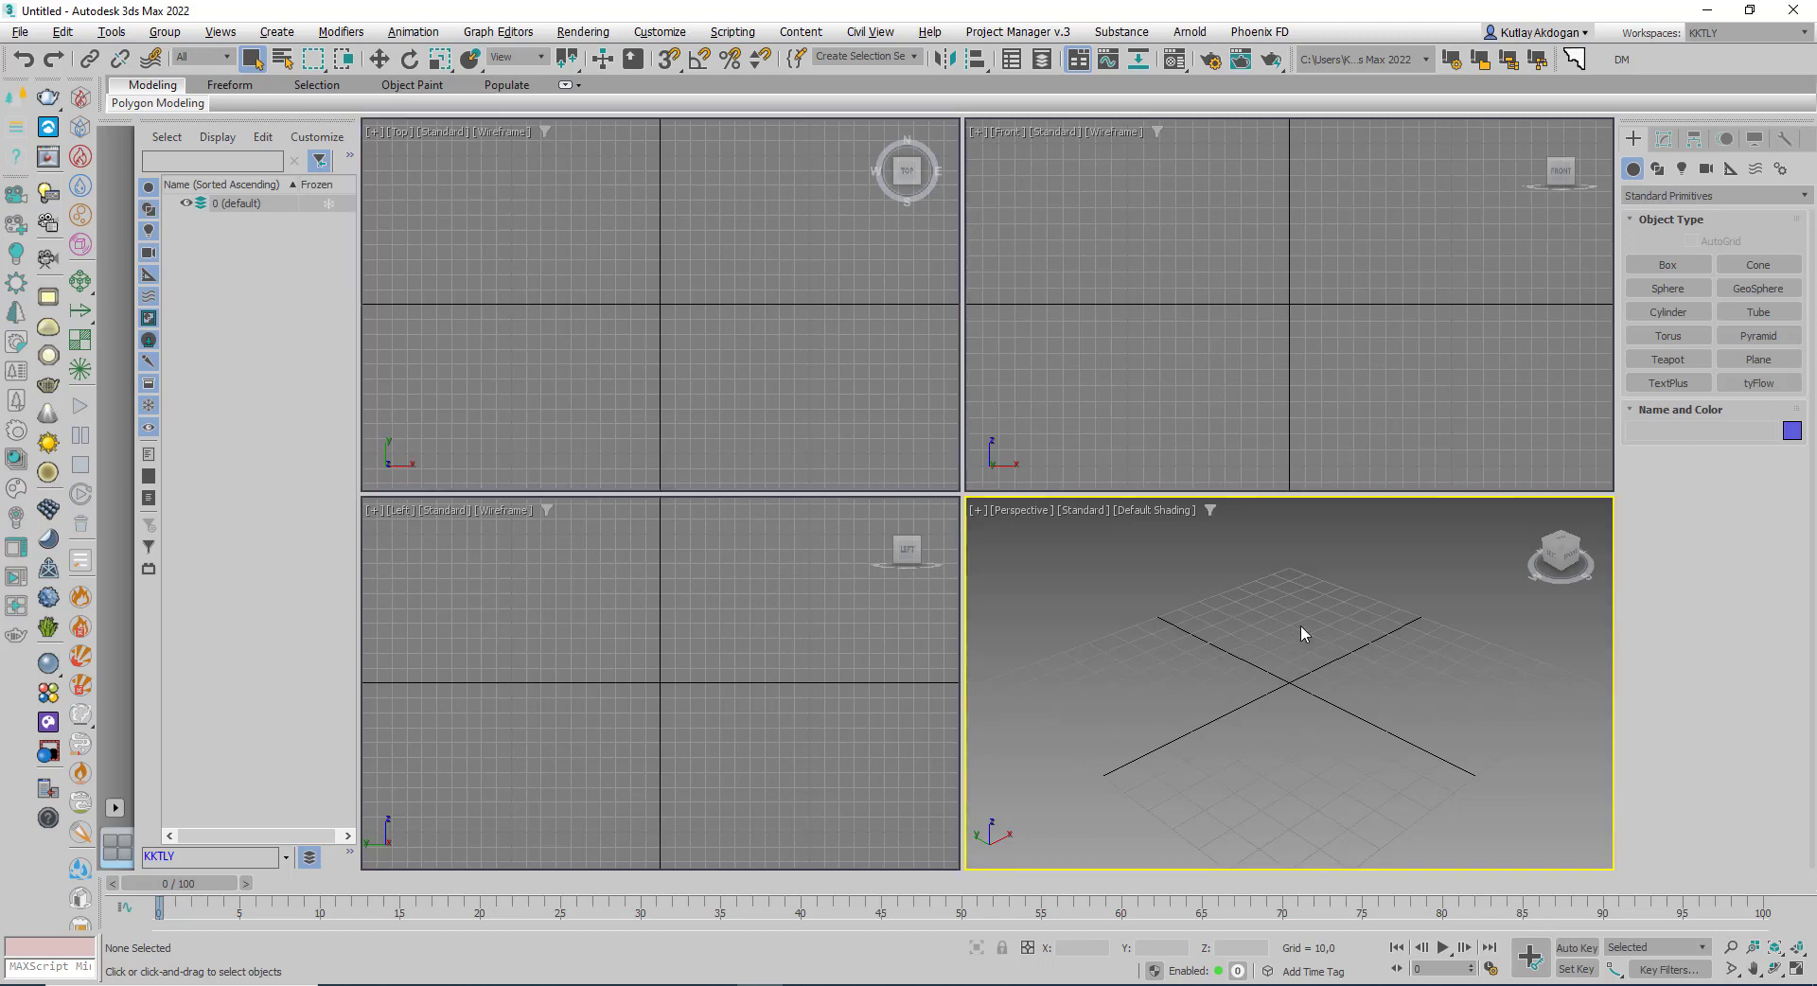
key("alt+w")
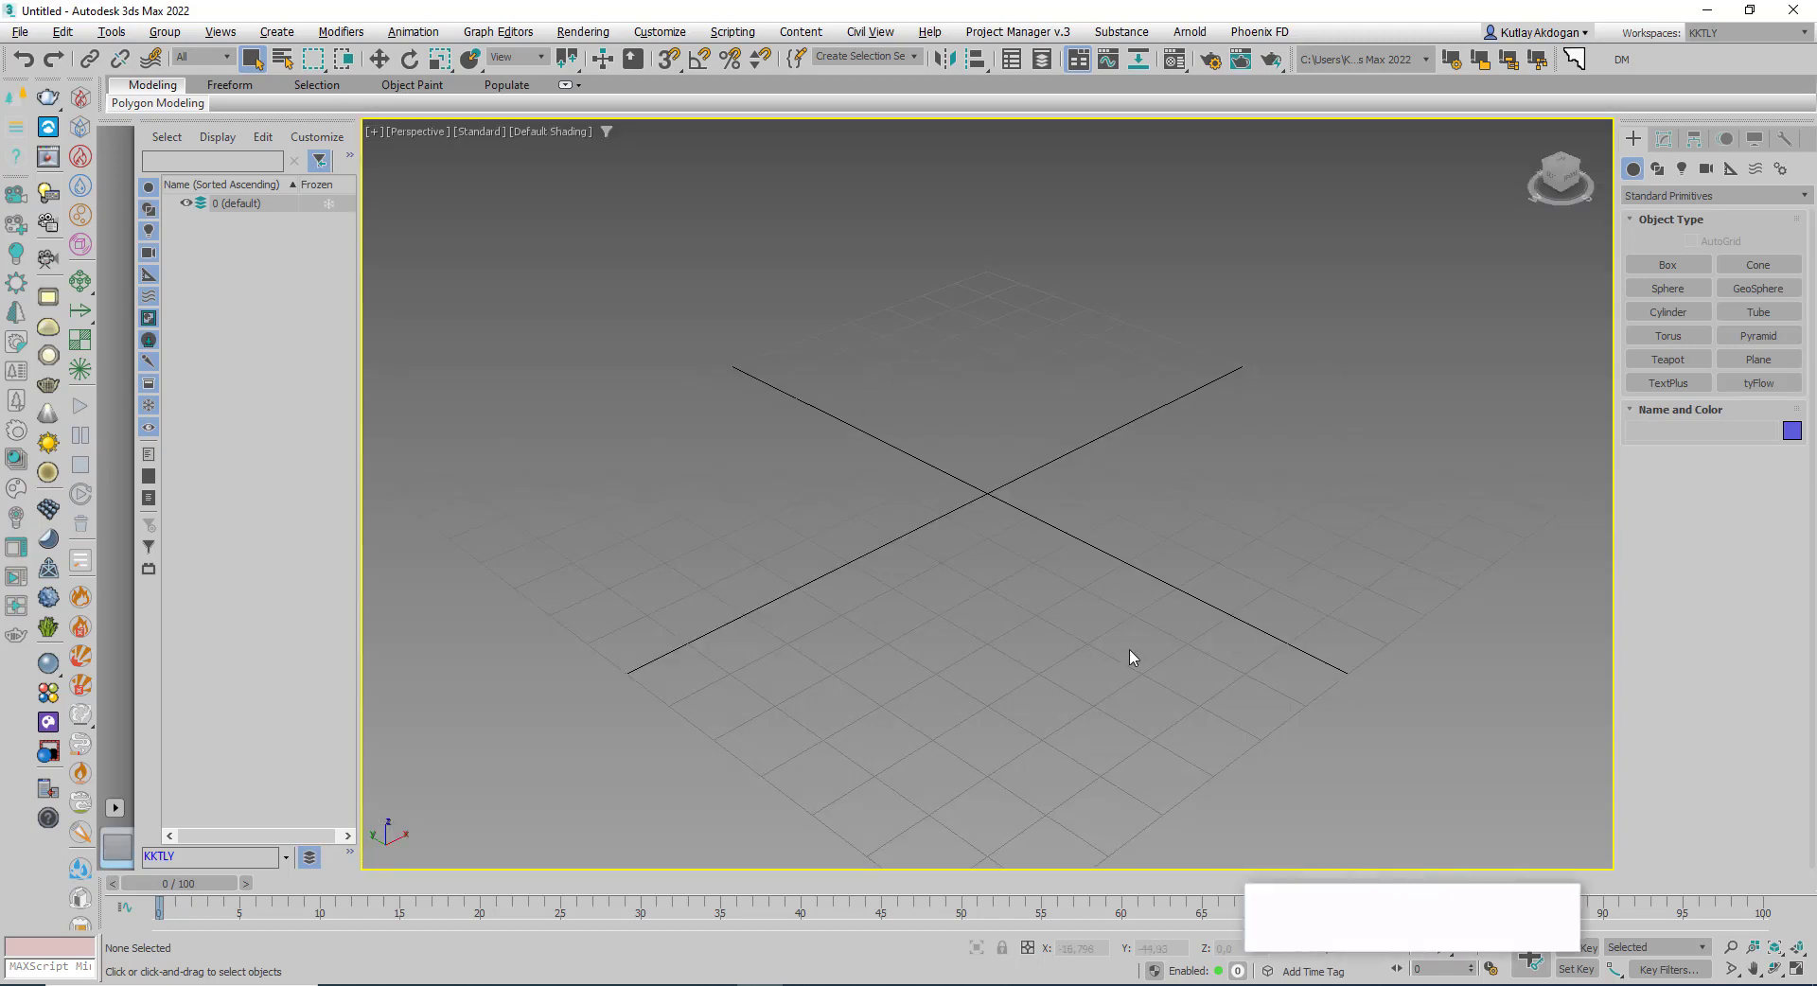
key("alt+w")
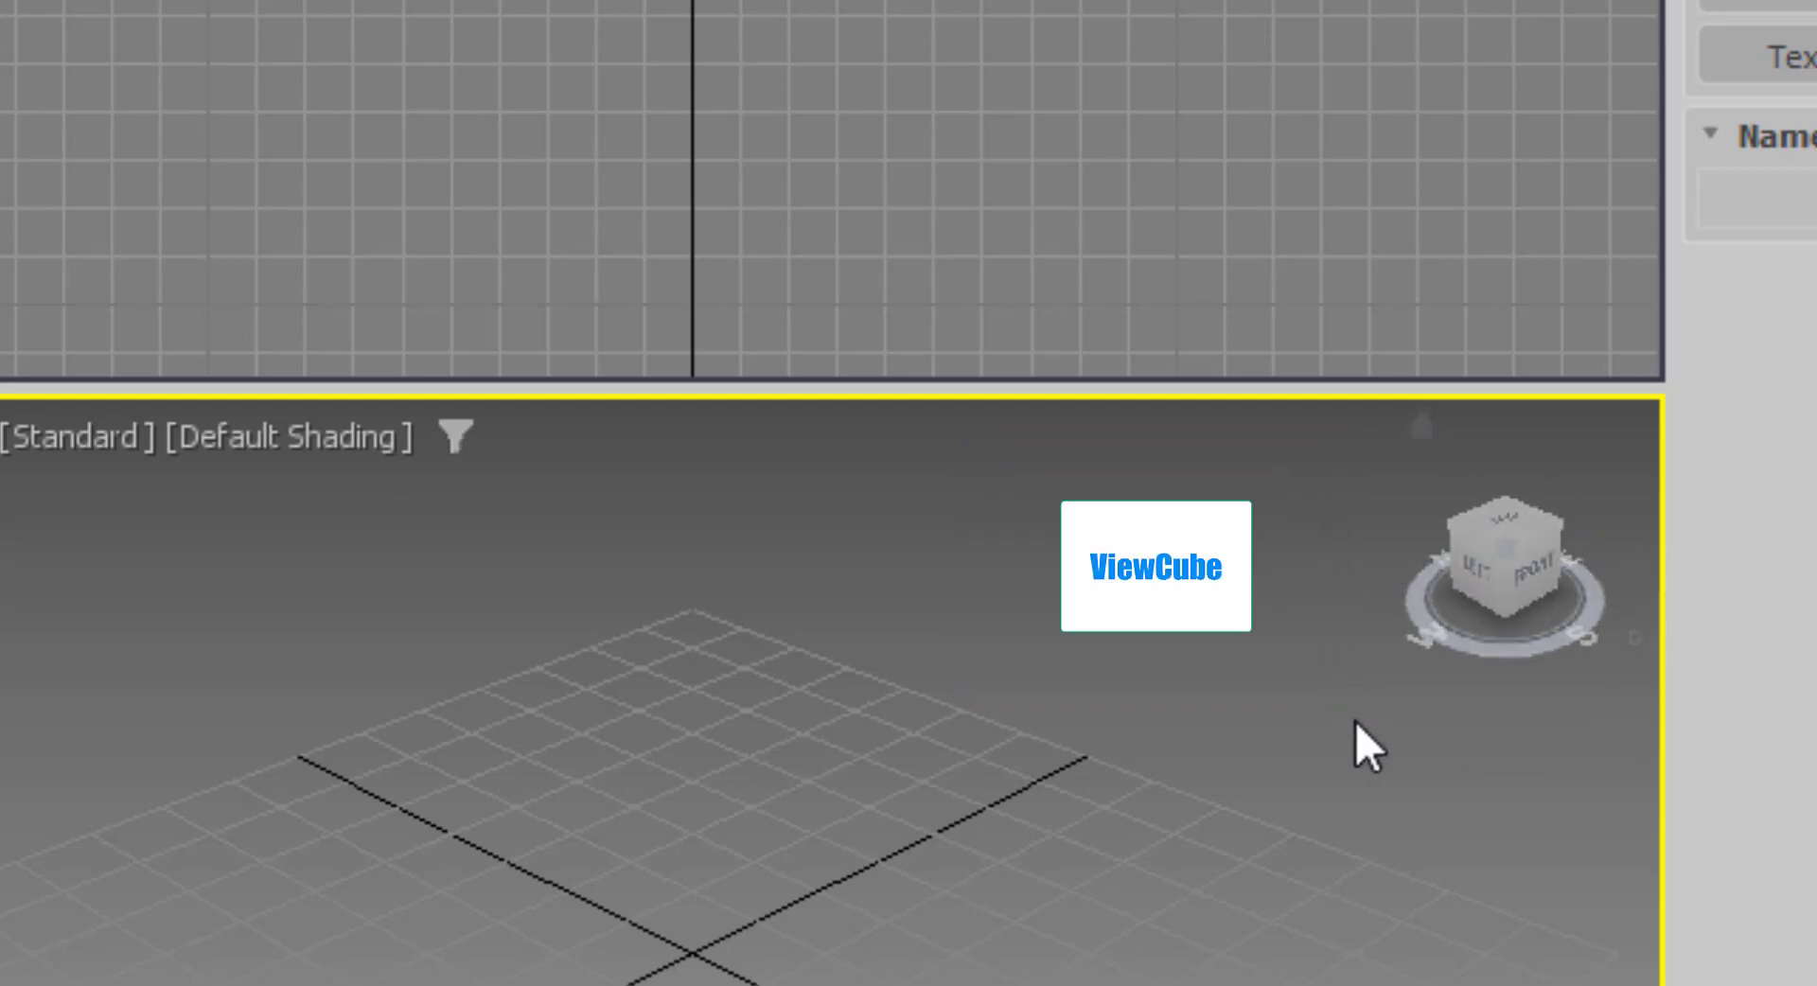
mouse_move(1516, 539)
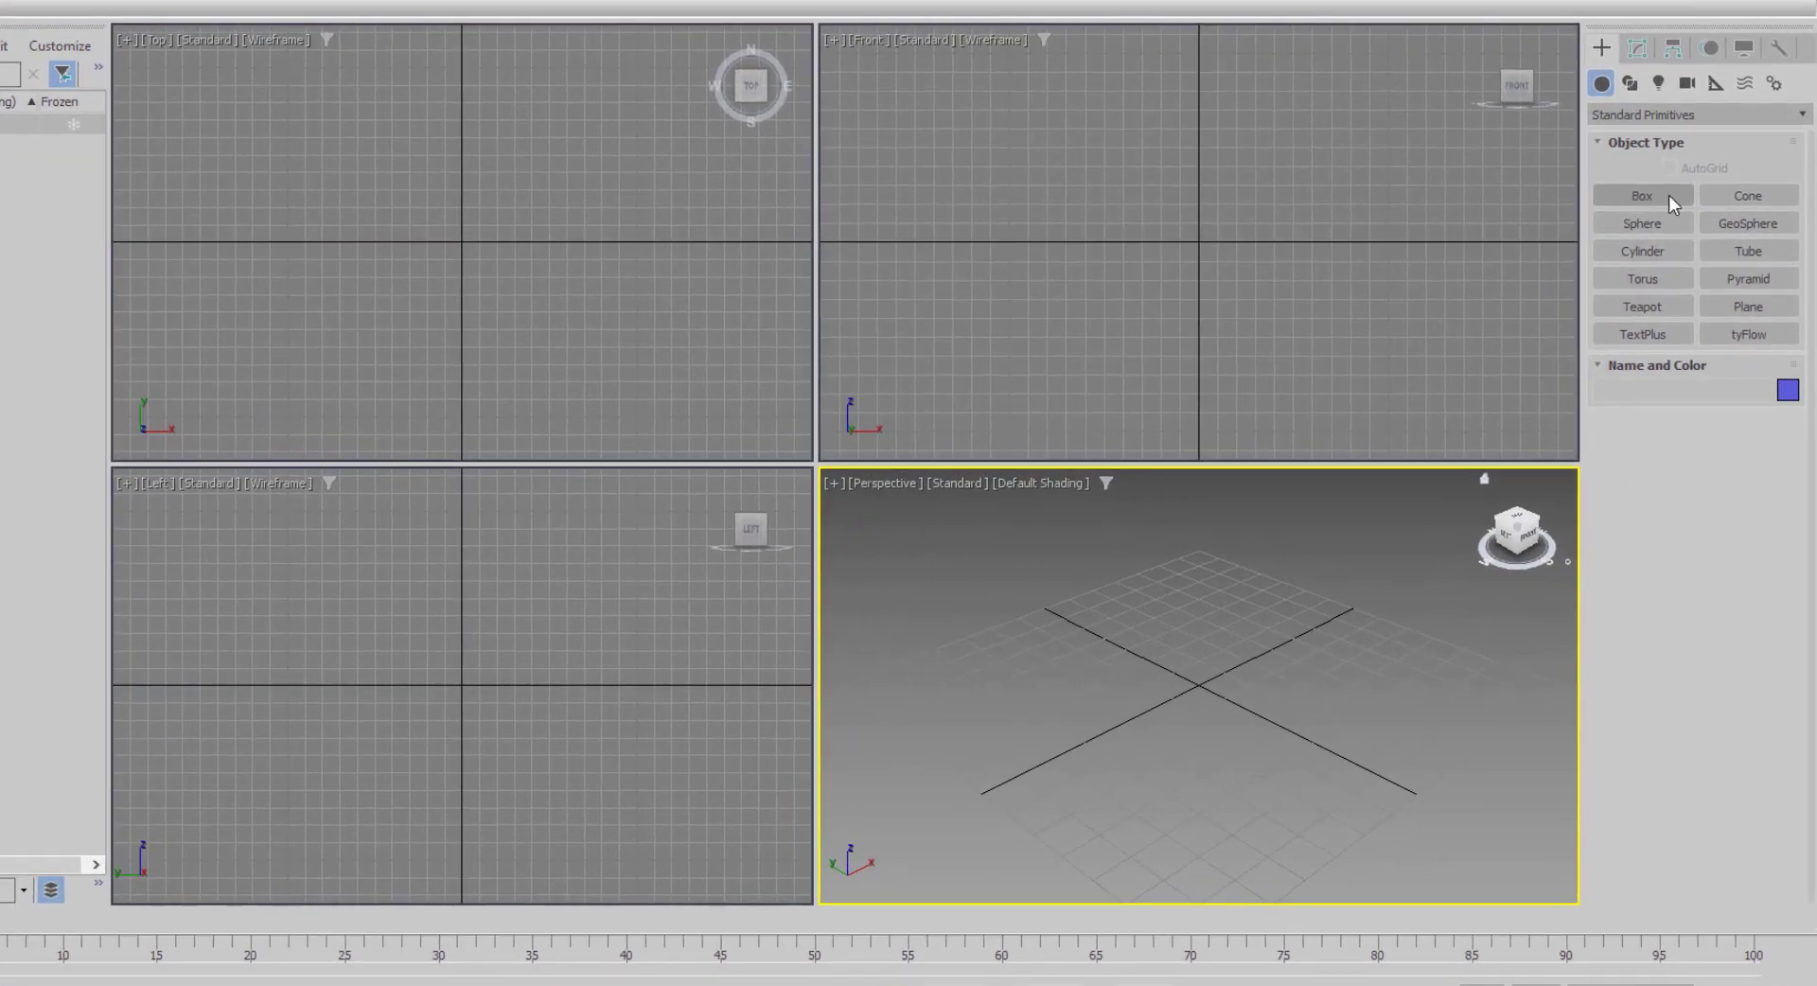
left_click(1670, 195)
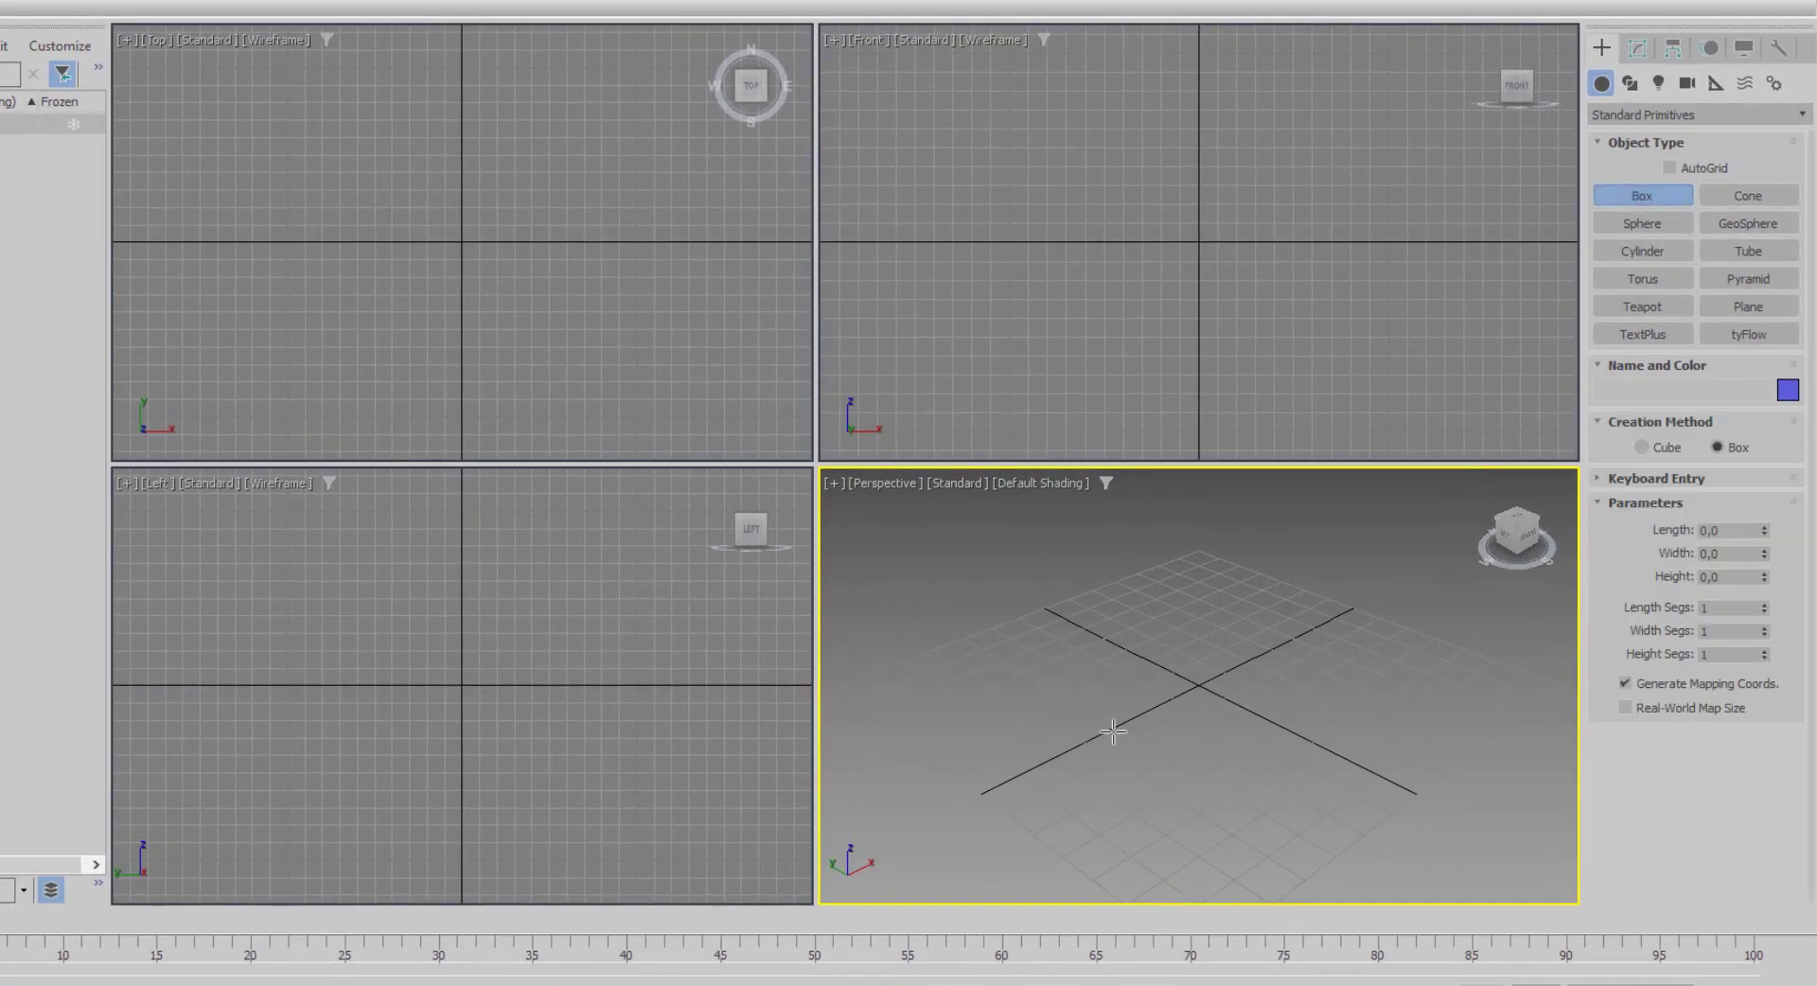
mouse_move(1112, 732)
left_mouse_down()
mouse_move(1415, 679)
mouse_move(1389, 688)
left_mouse_up()
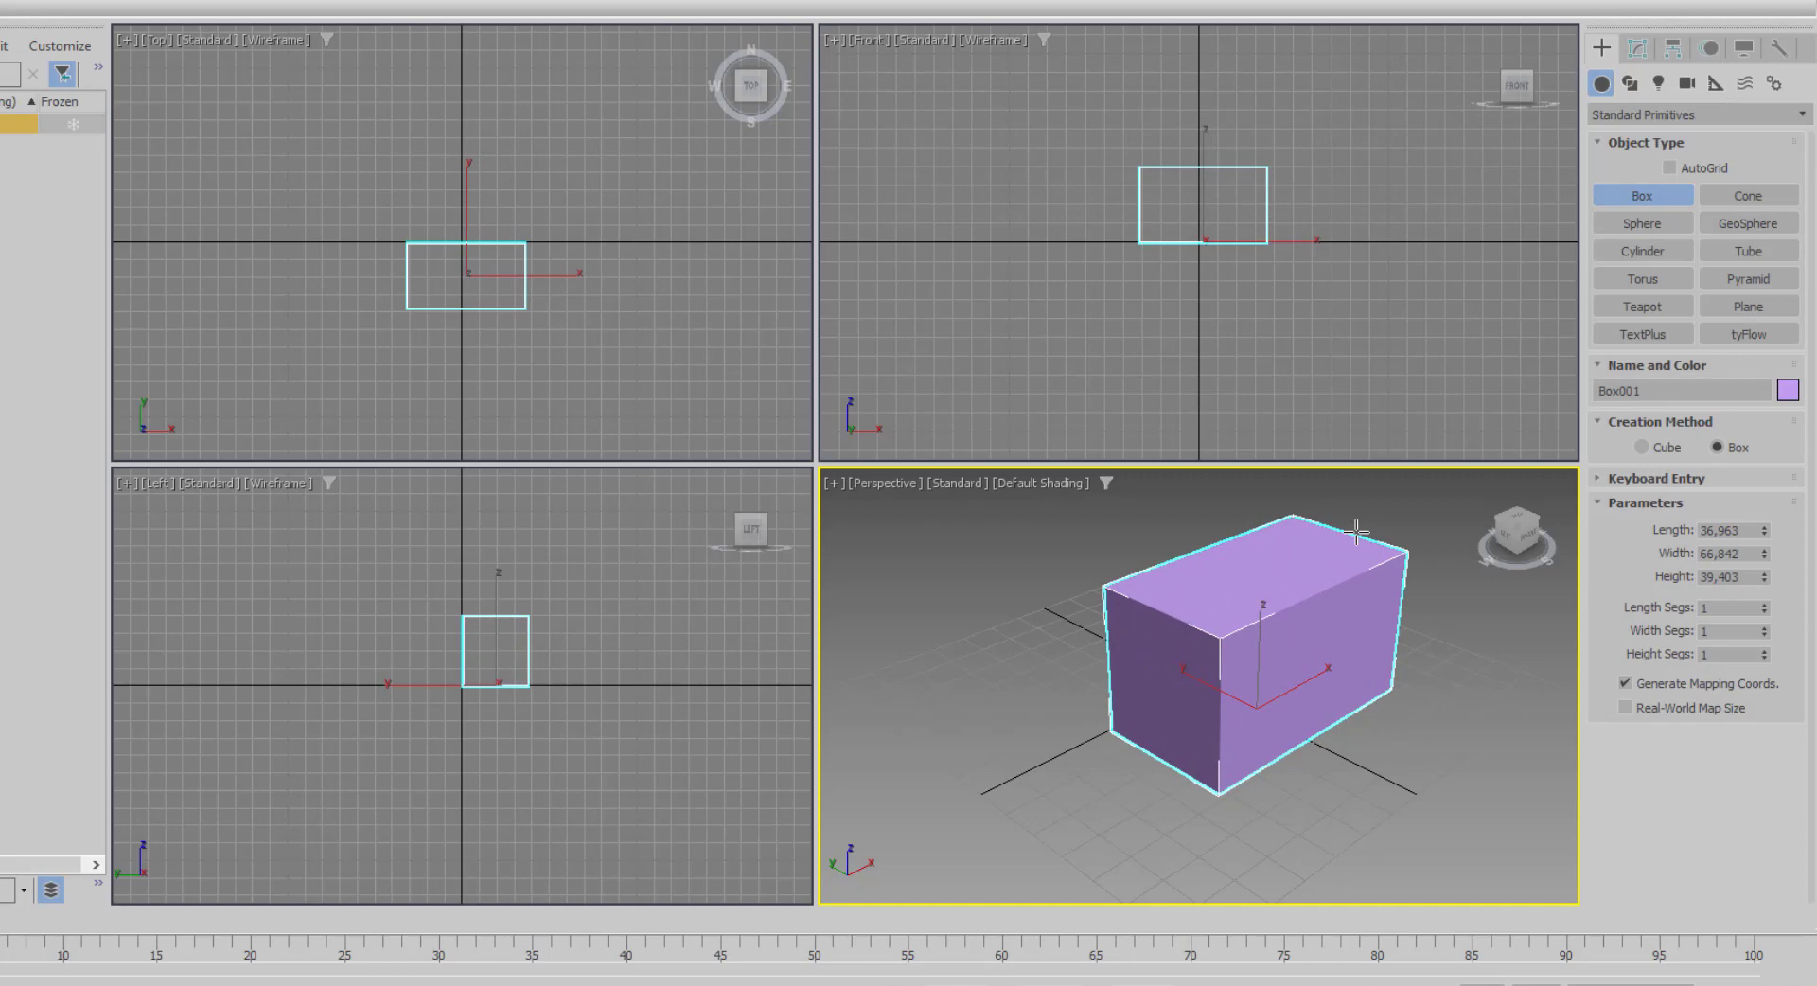
right_click(1356, 533)
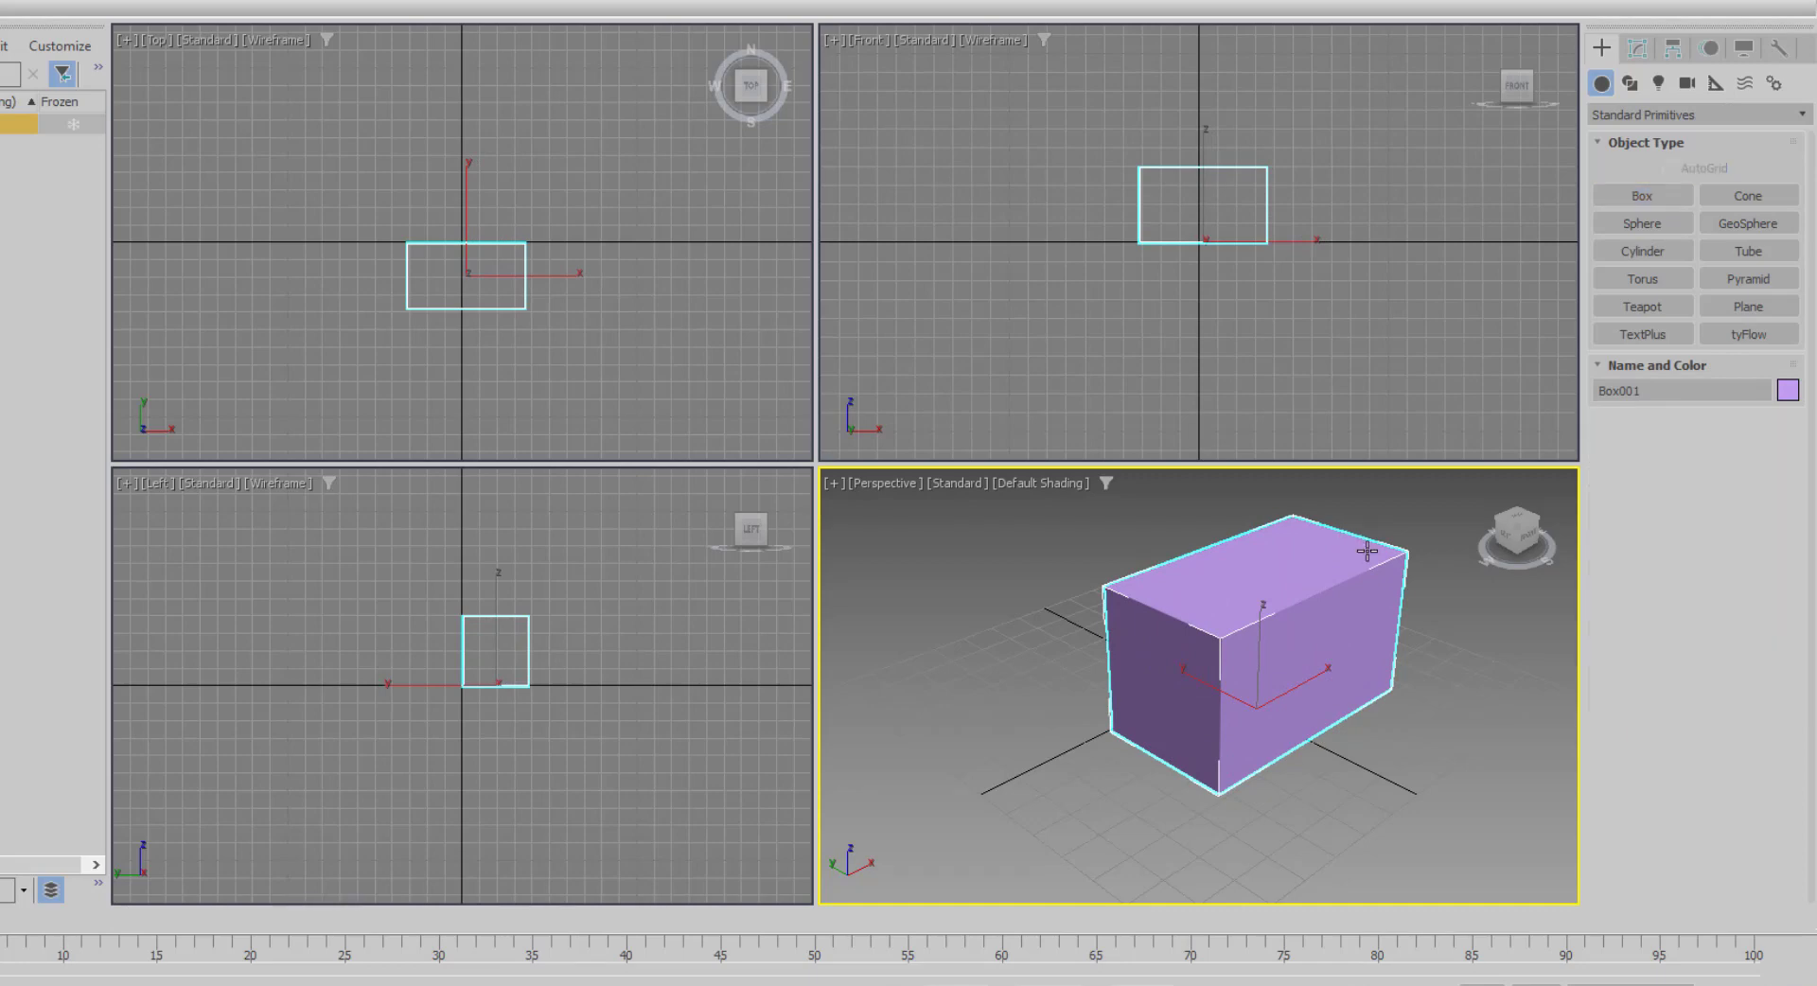
right_click(1377, 787)
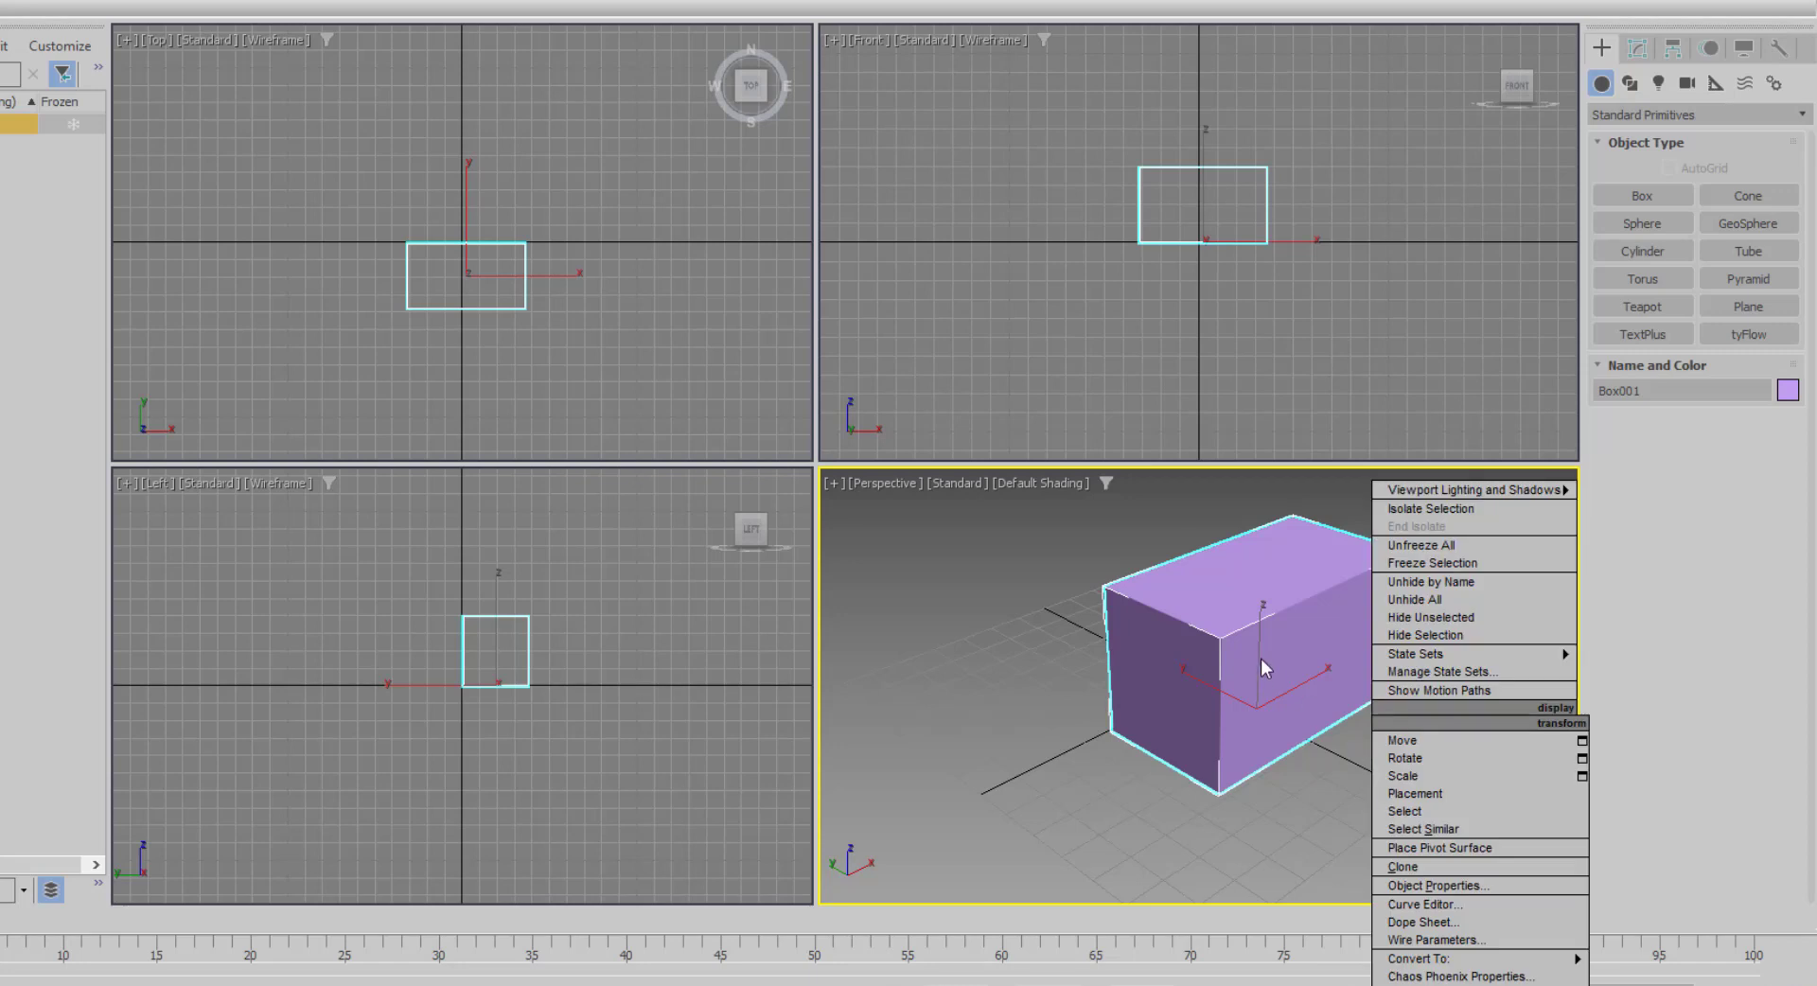
left_click(1260, 657)
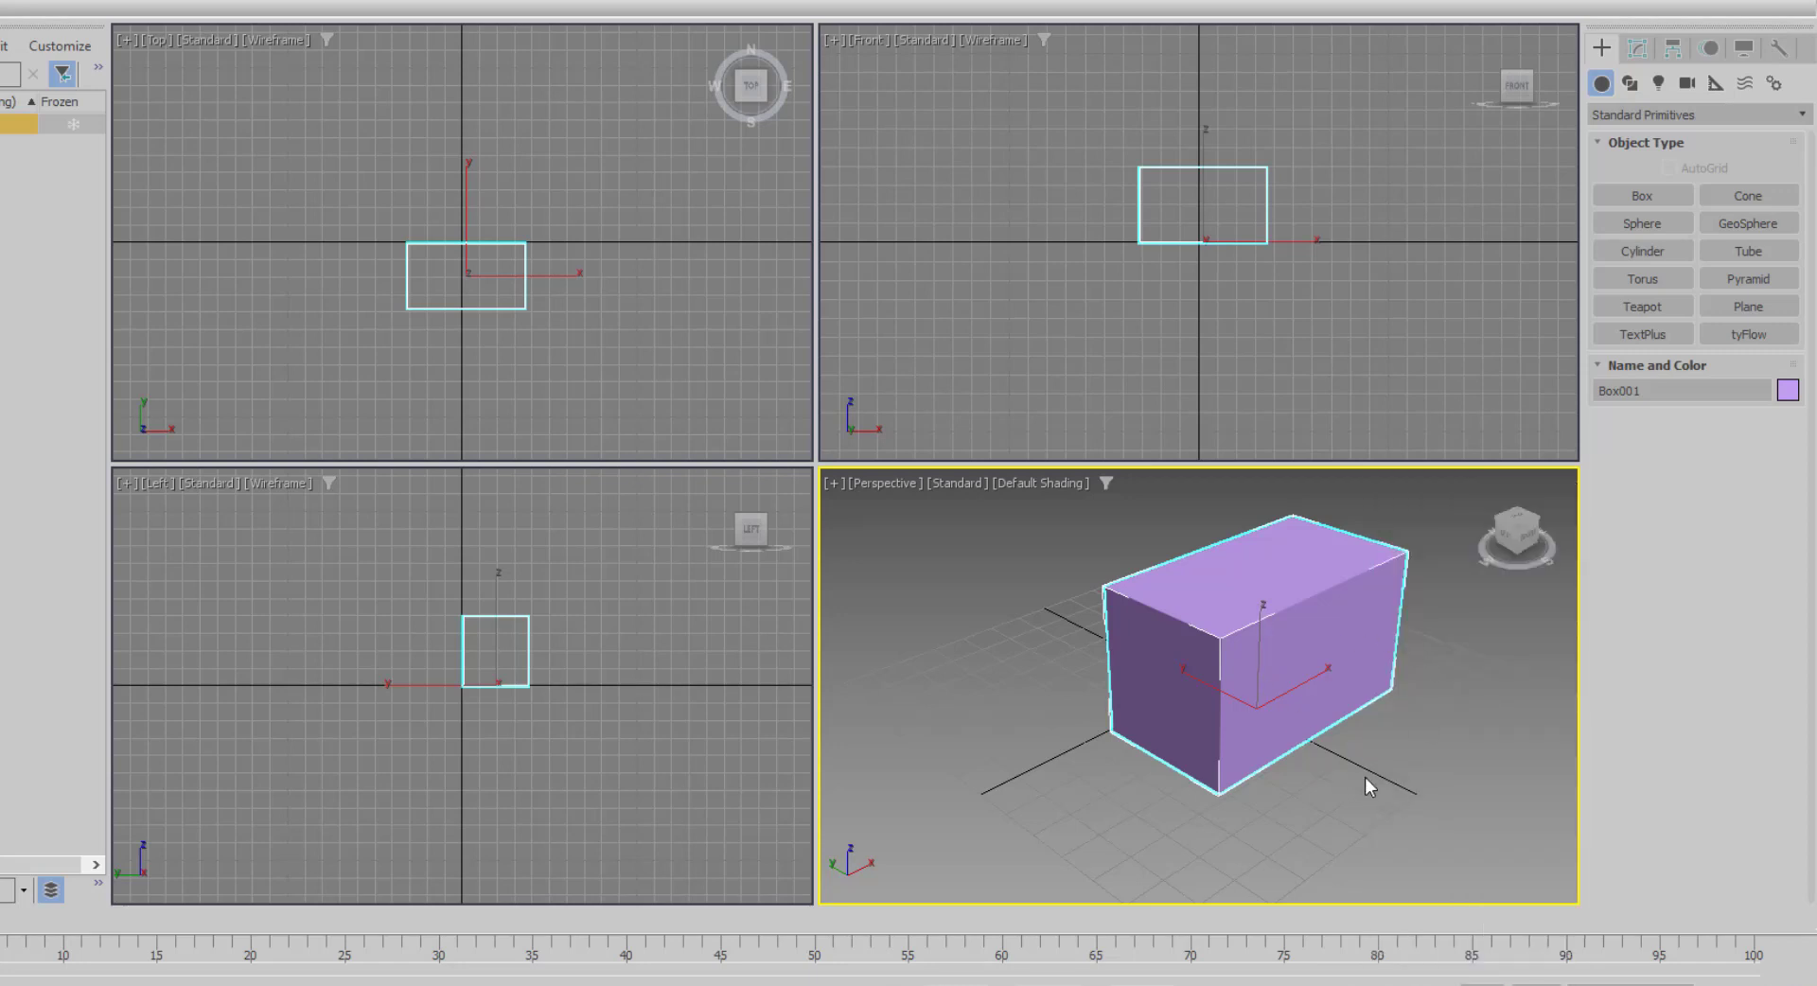
middle_click_drag(1364, 774, 1311, 782)
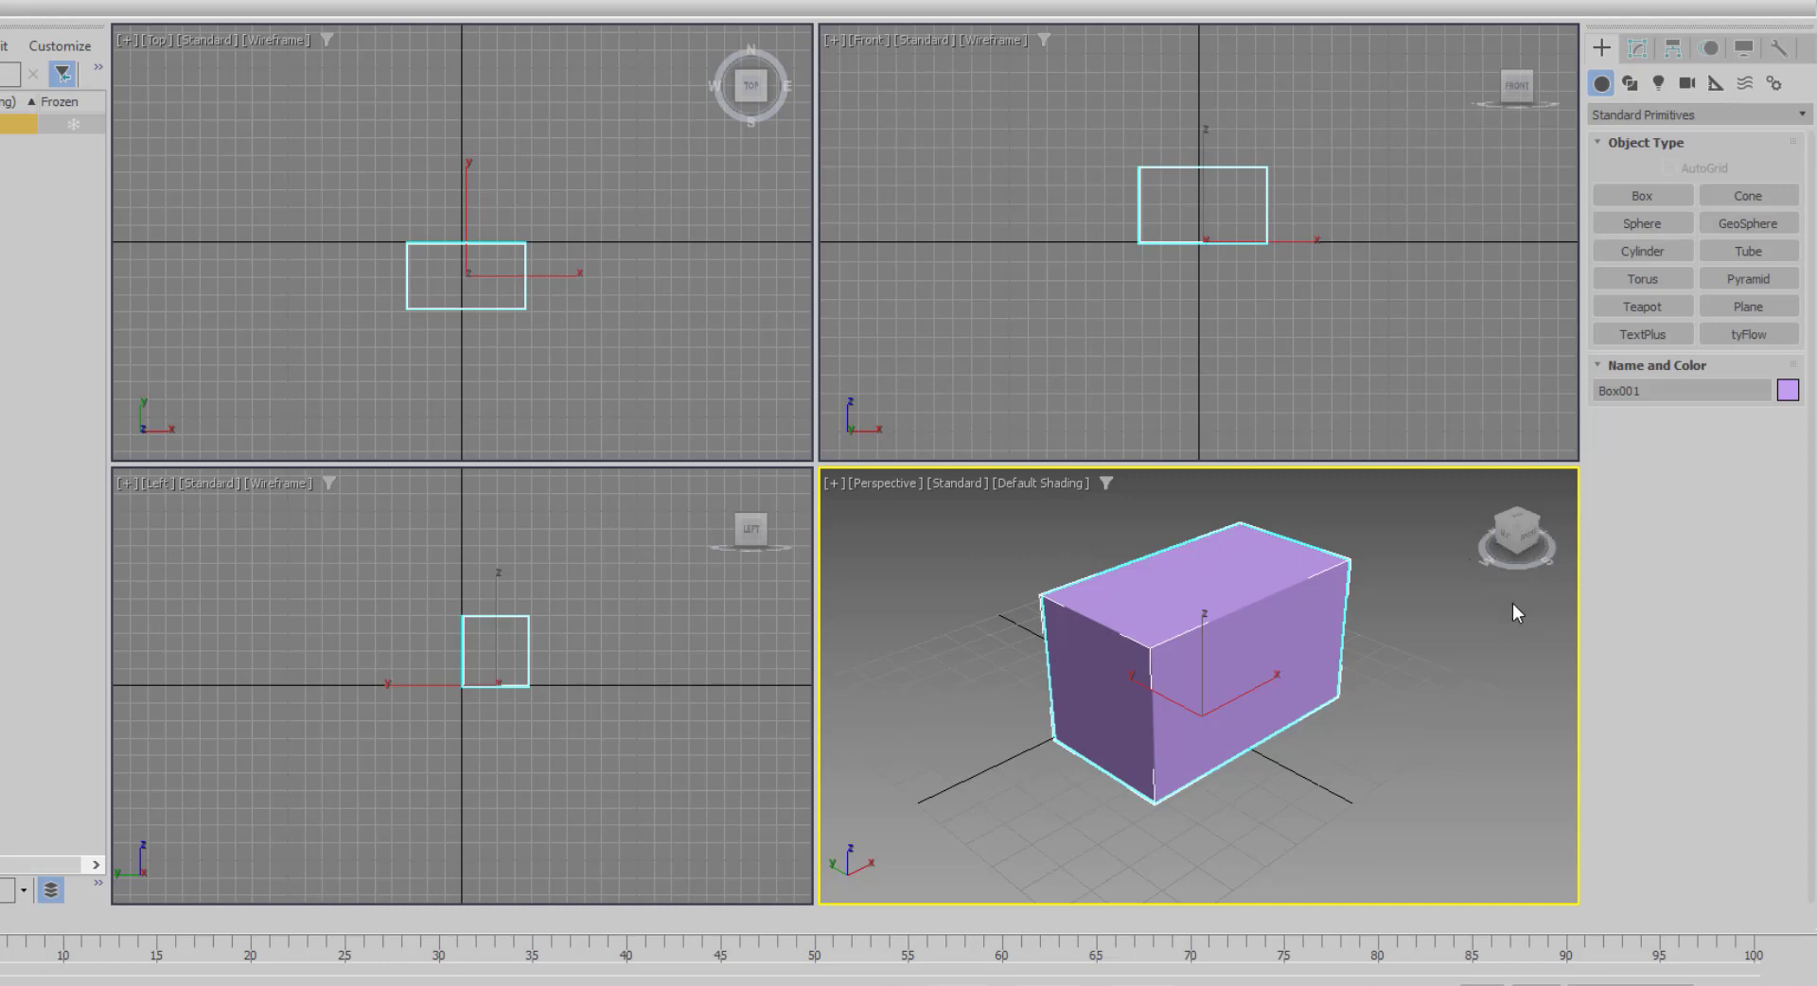
Maximize the Perspective view with Alt+W and pan it down, leaving the box unselected
left_click(1493, 690)
key("alt+w")
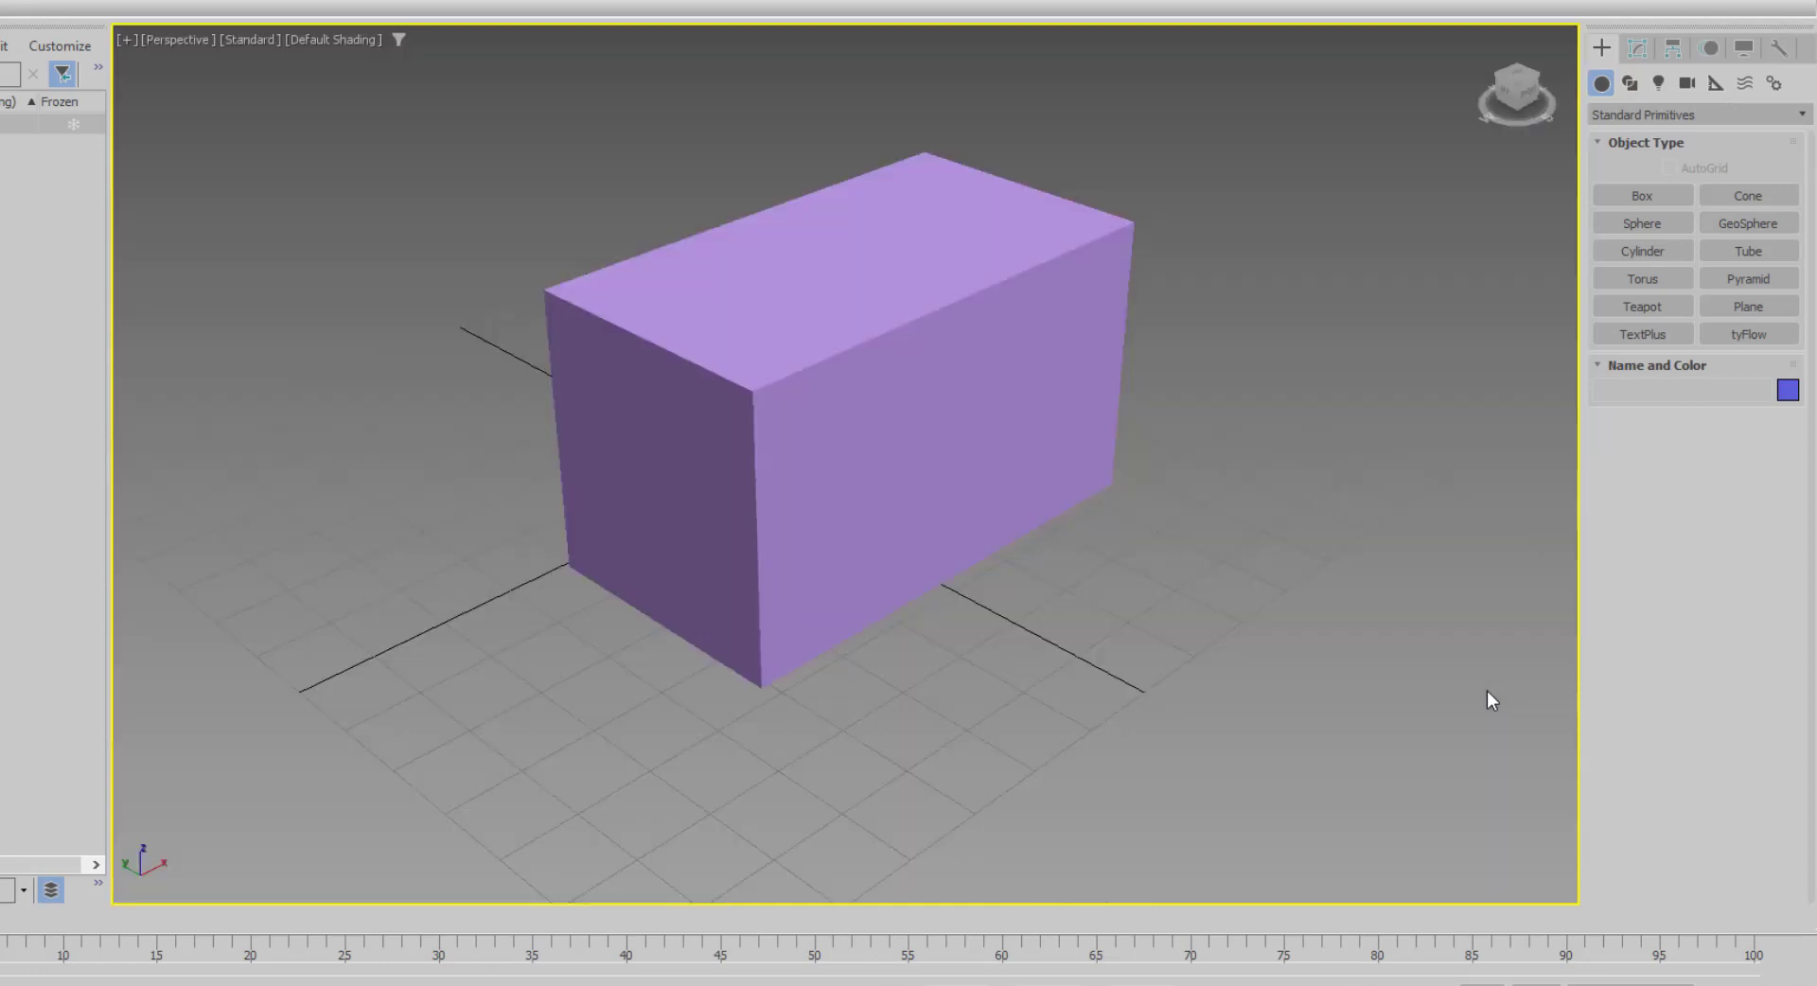
middle_click_drag(1245, 684, 1226, 759)
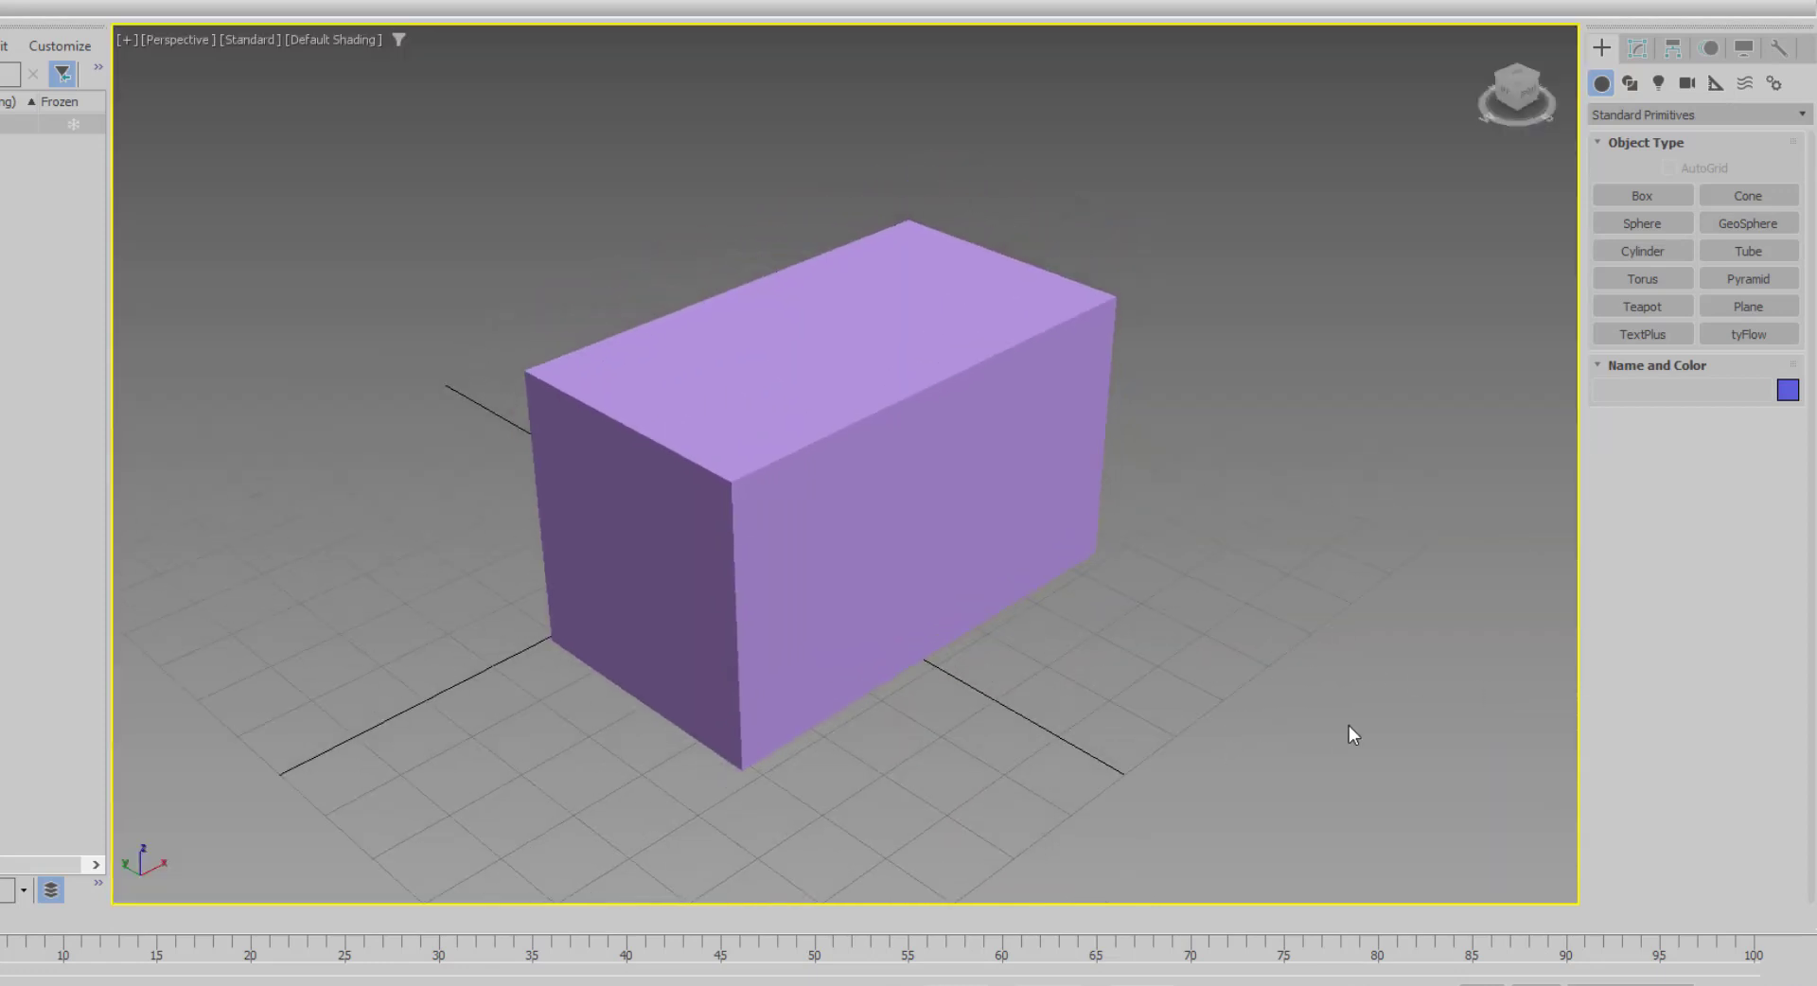
left_click(1071, 362)
left_click(1007, 636)
Select the purple box, pan and orbit the view around it, then deselect it
left_click(1076, 478)
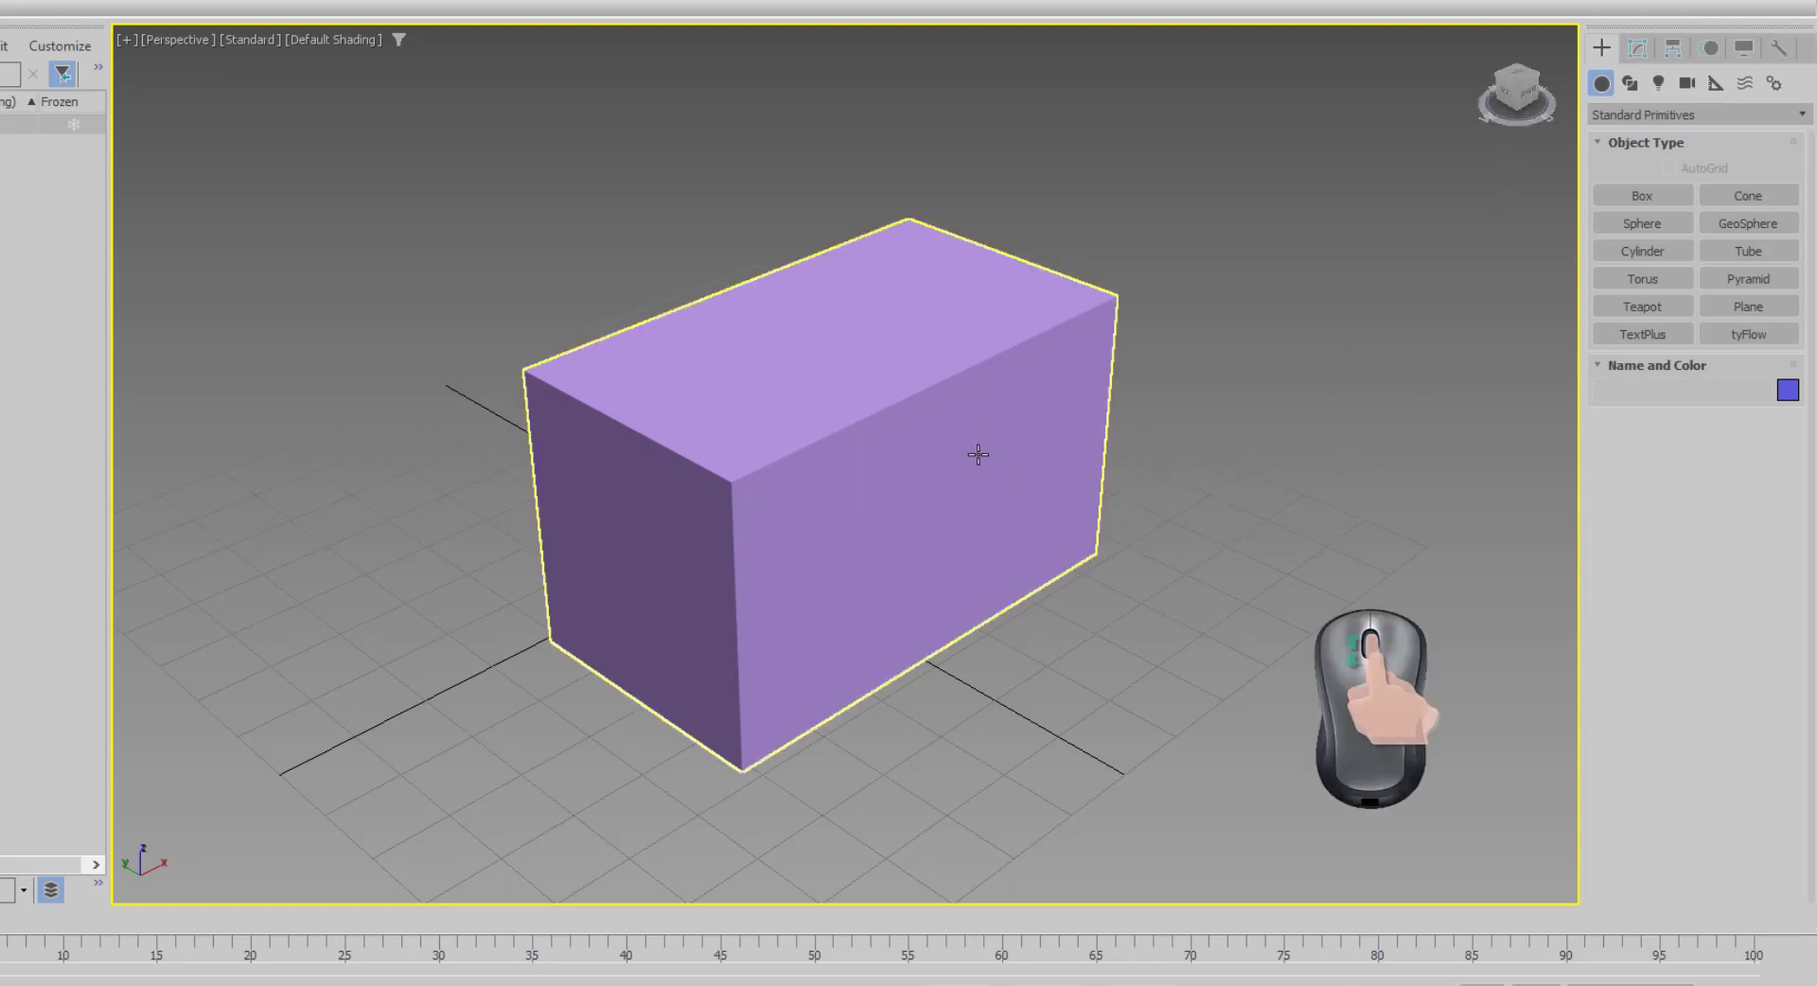
mouse_move(979, 452)
middle_mouse_down()
mouse_move(1173, 455)
mouse_move(1026, 426)
mouse_move(1022, 556)
mouse_move(1127, 459)
mouse_move(990, 436)
mouse_move(993, 577)
mouse_move(1200, 377)
mouse_move(945, 401)
mouse_move(1106, 437)
mouse_move(1030, 377)
mouse_move(1034, 511)
mouse_move(1041, 409)
mouse_move(986, 455)
middle_mouse_up()
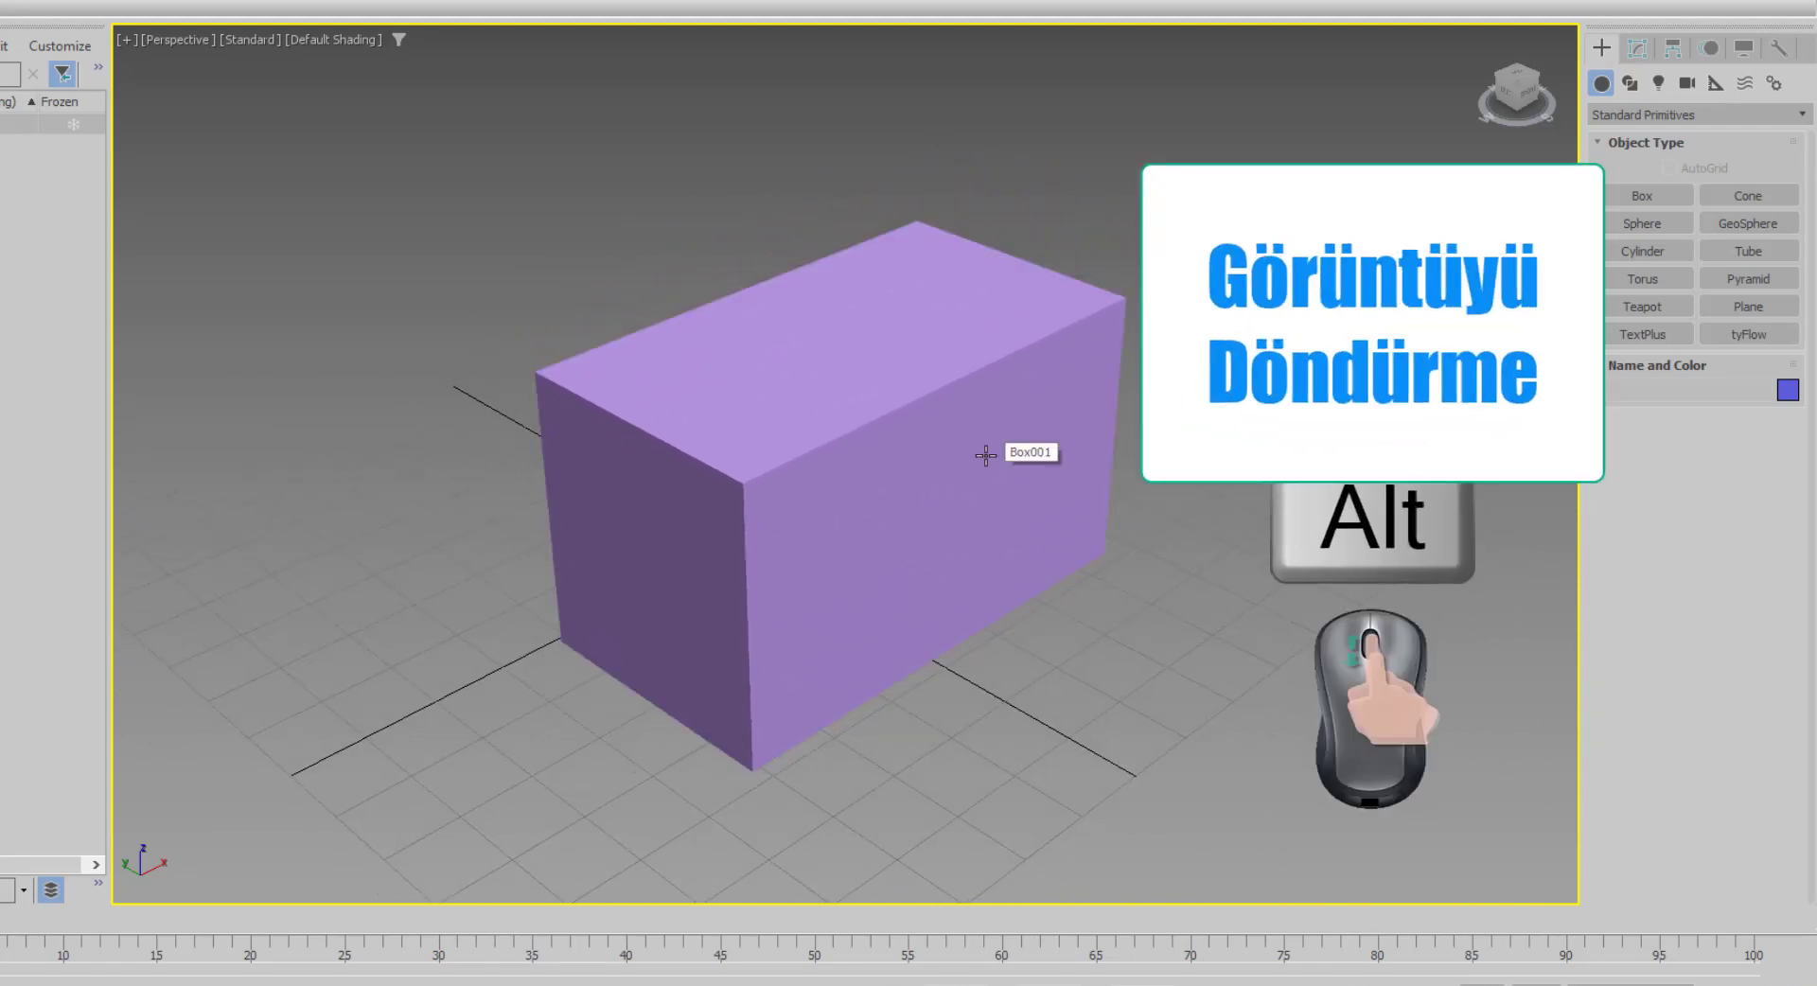
mouse_move(981, 455)
middle_mouse_down("alt")
mouse_move(843, 466)
mouse_move(1000, 461)
mouse_move(860, 438)
mouse_move(1026, 454)
mouse_move(900, 451)
mouse_move(1002, 458)
mouse_move(961, 455)
middle_mouse_up("alt")
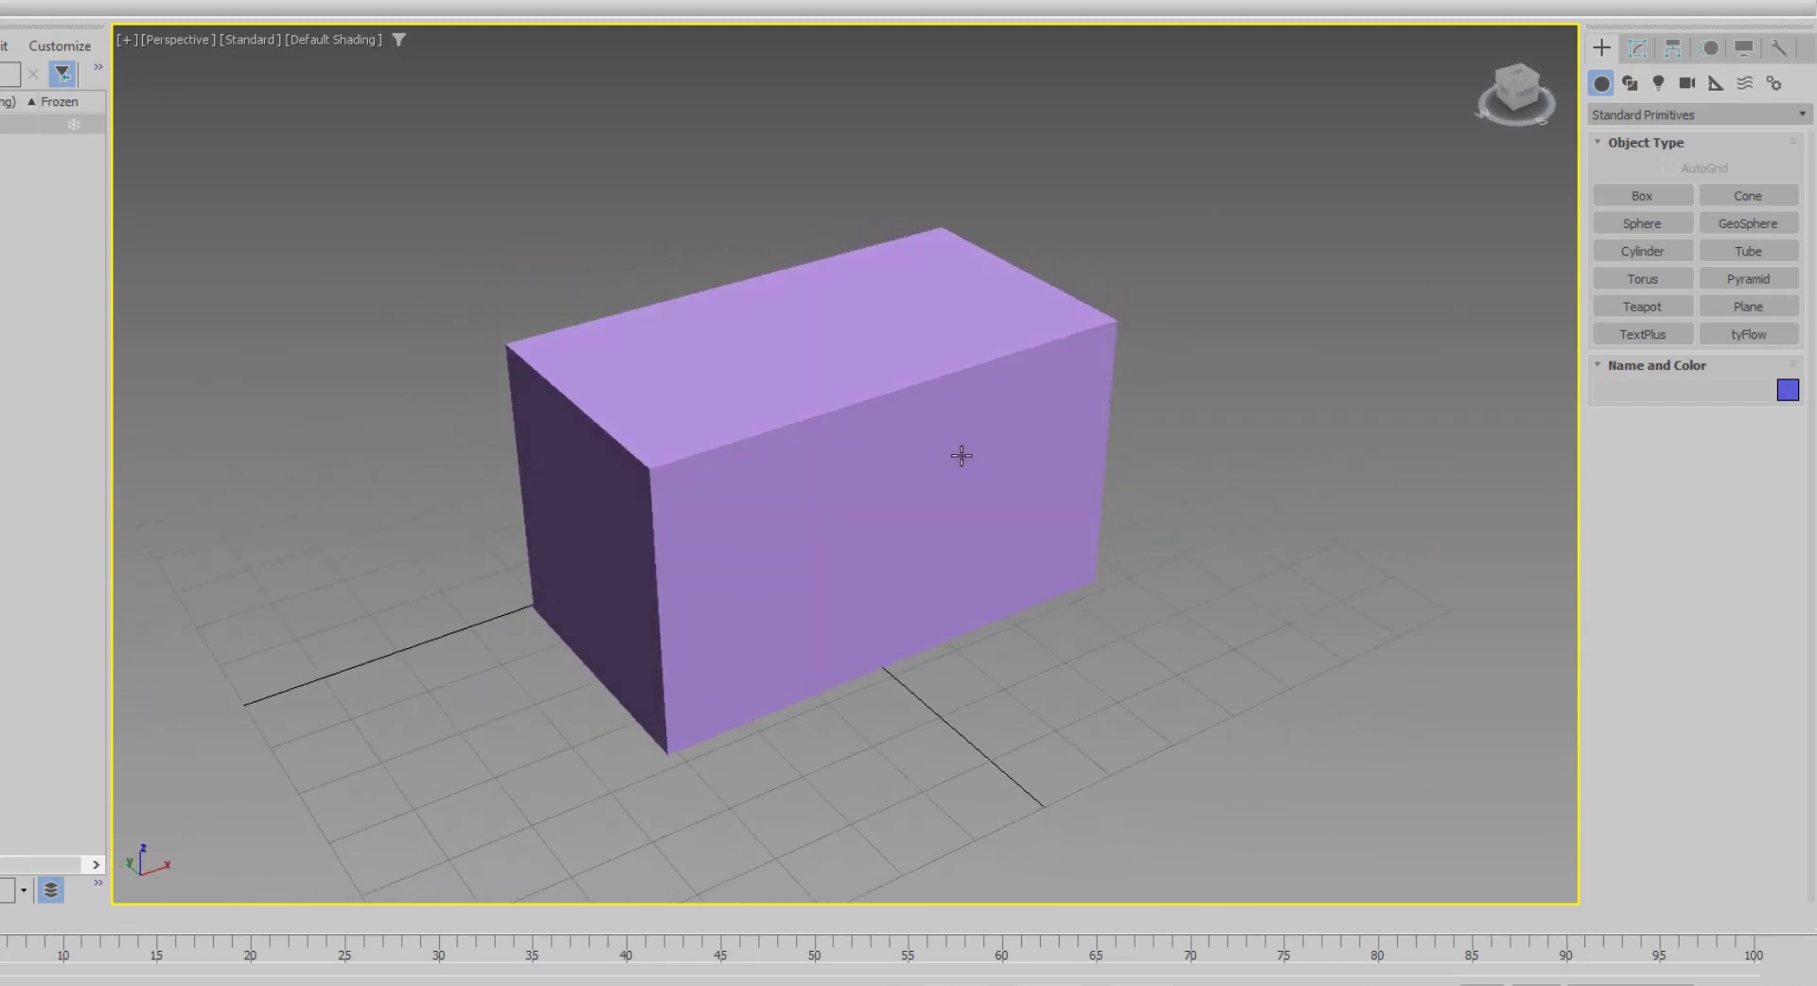
left_click(942, 406)
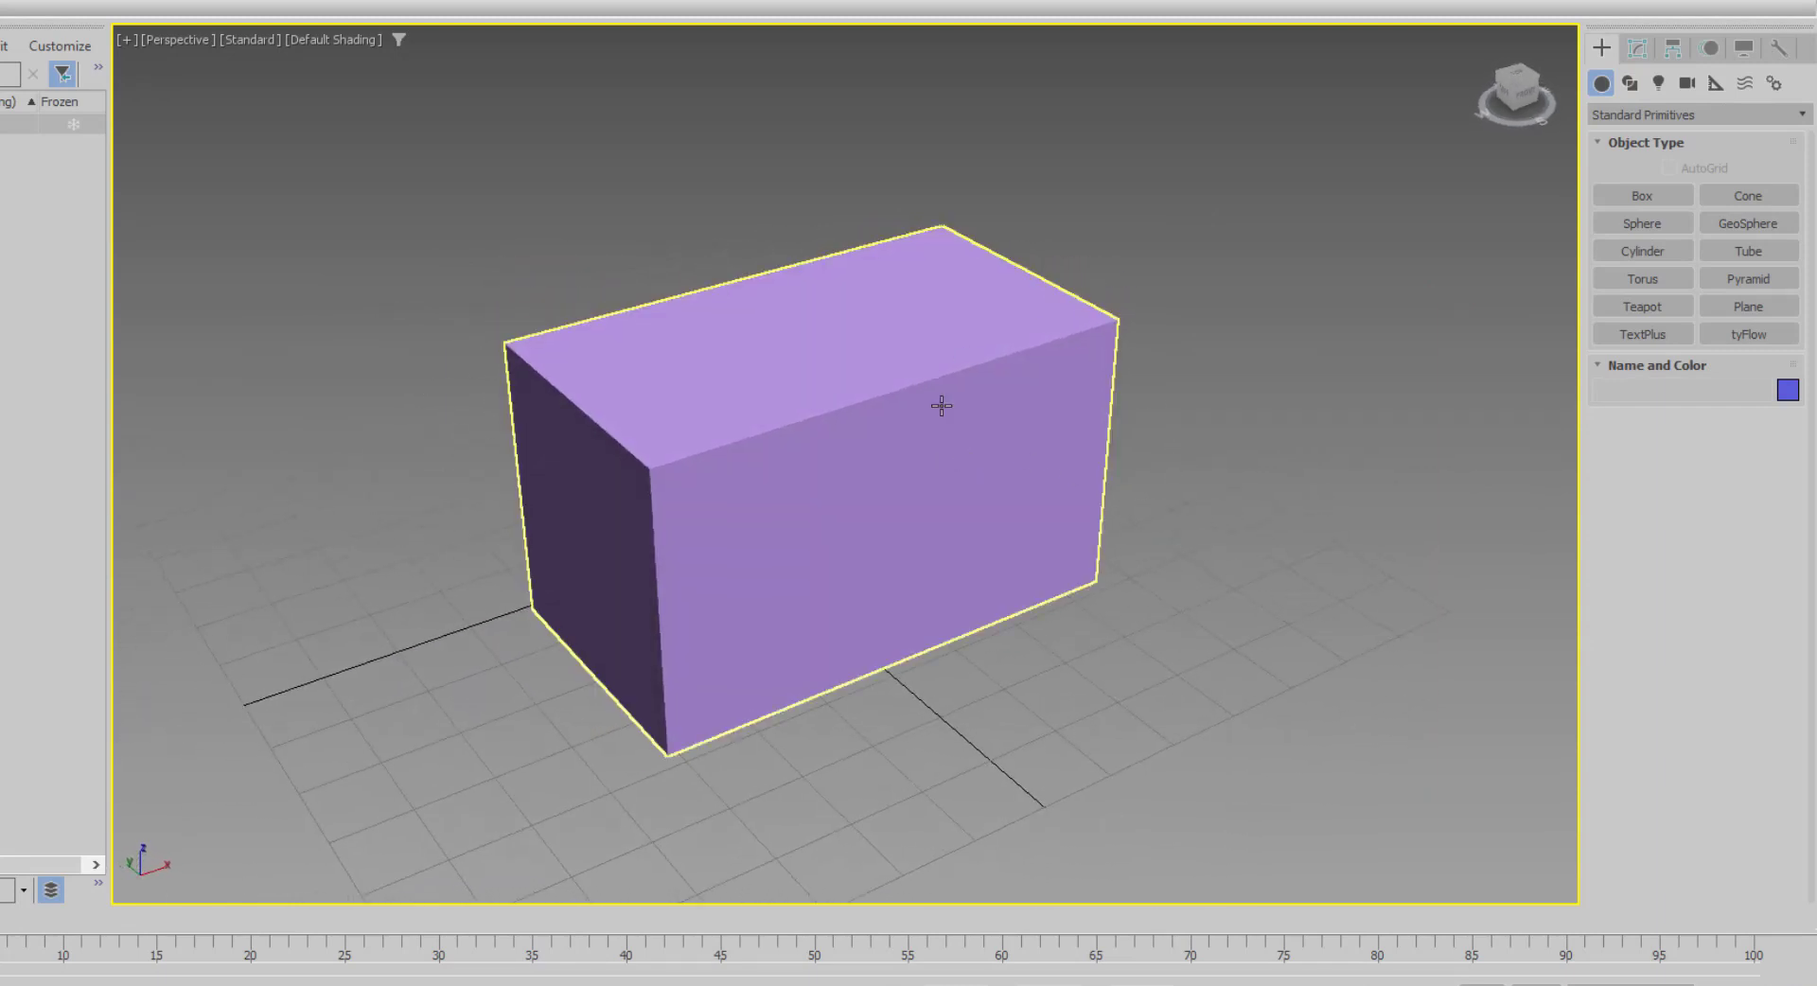
left_click(1462, 309)
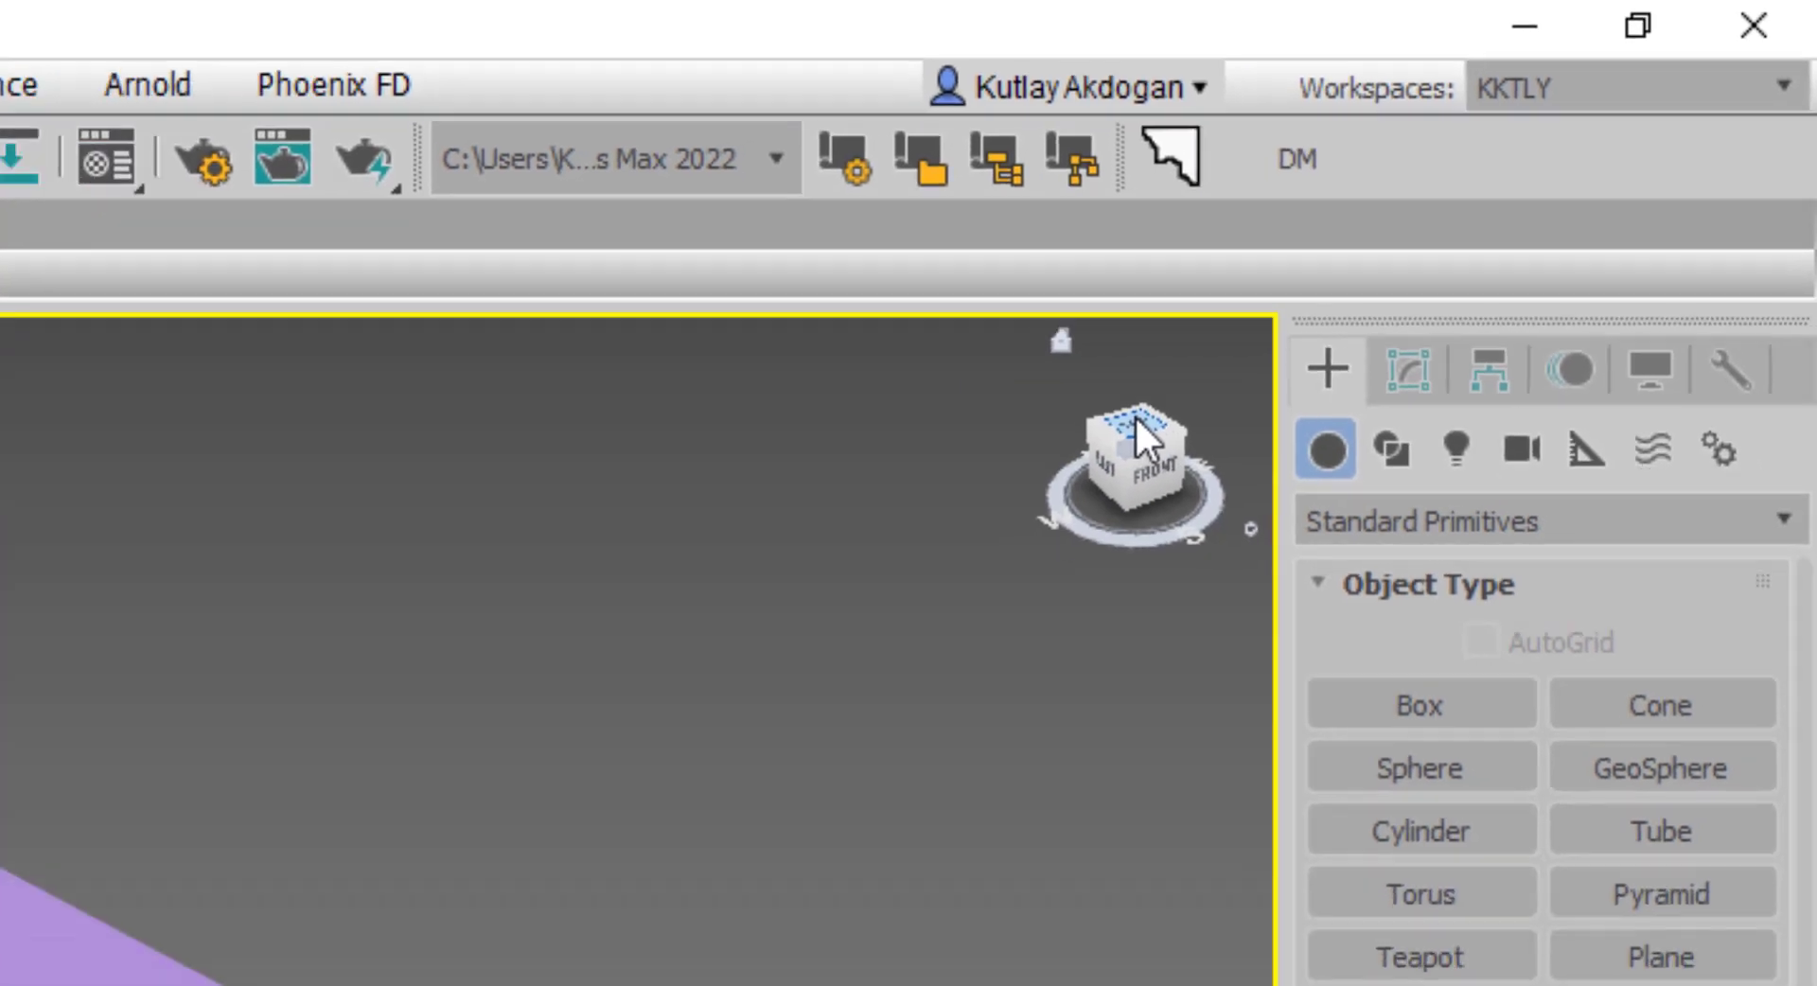
View the box from the ViewCube Top face, return Home, and pan the box down-left
left_click(1045, 488)
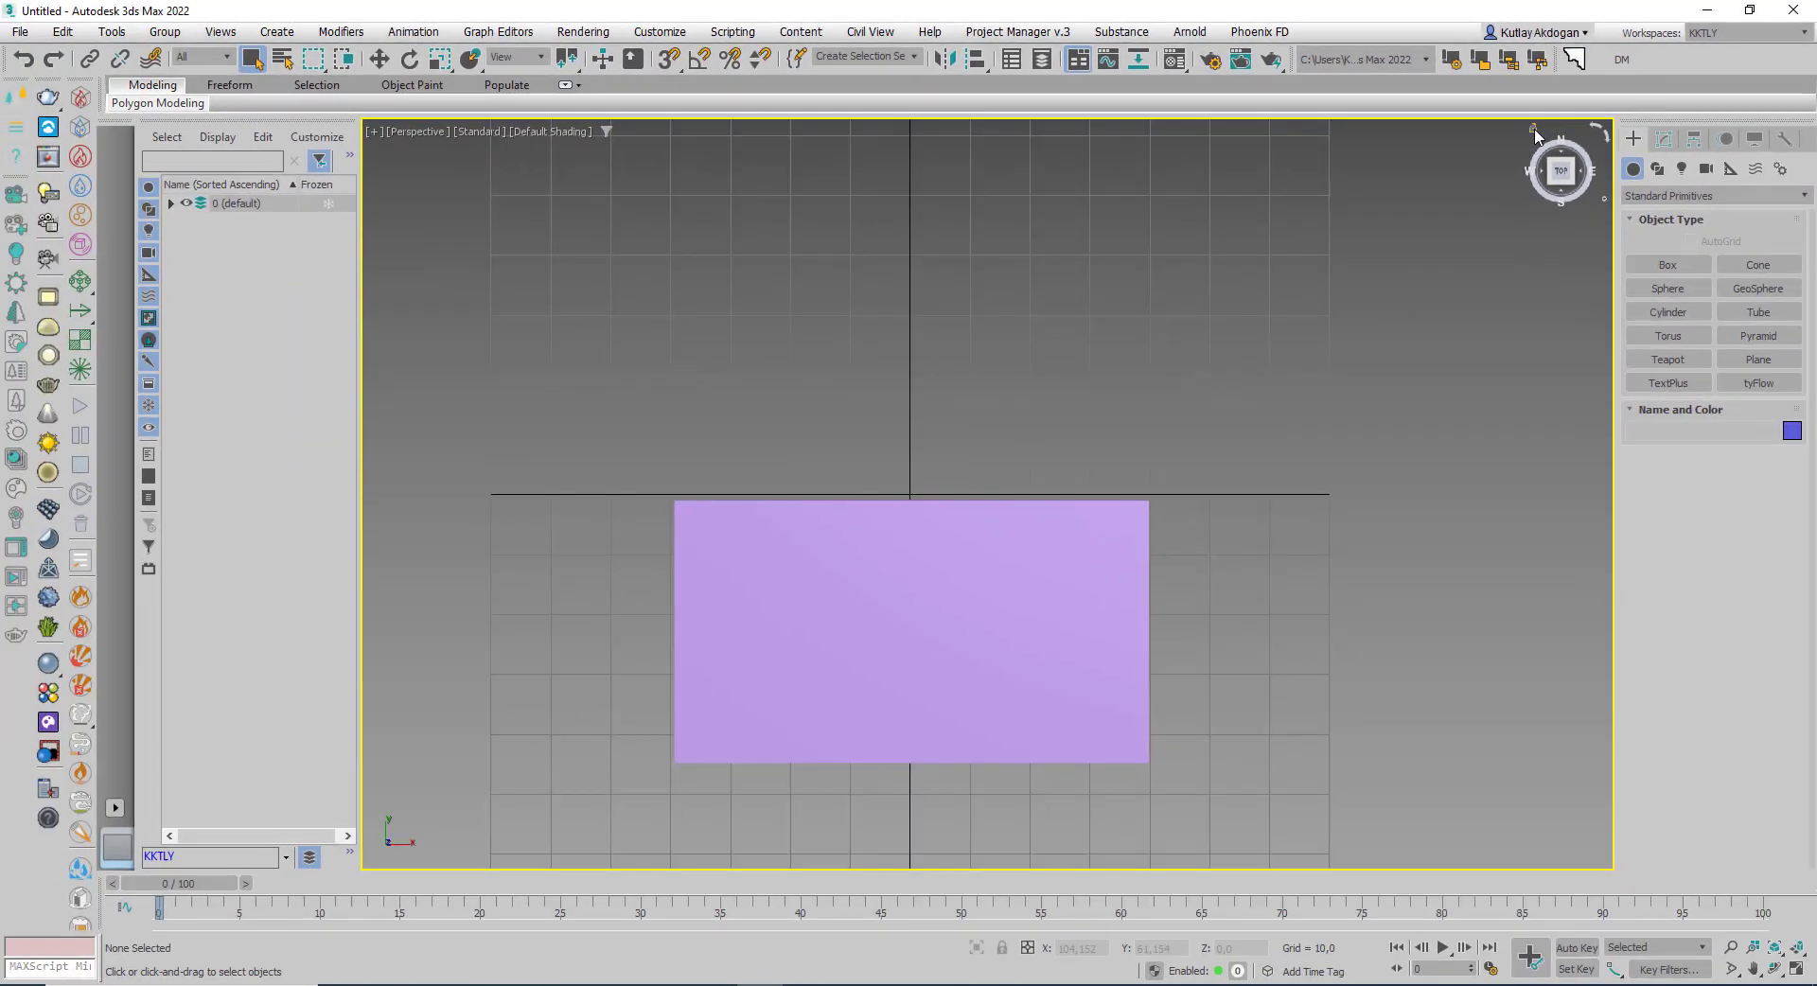
left_click(1150, 301)
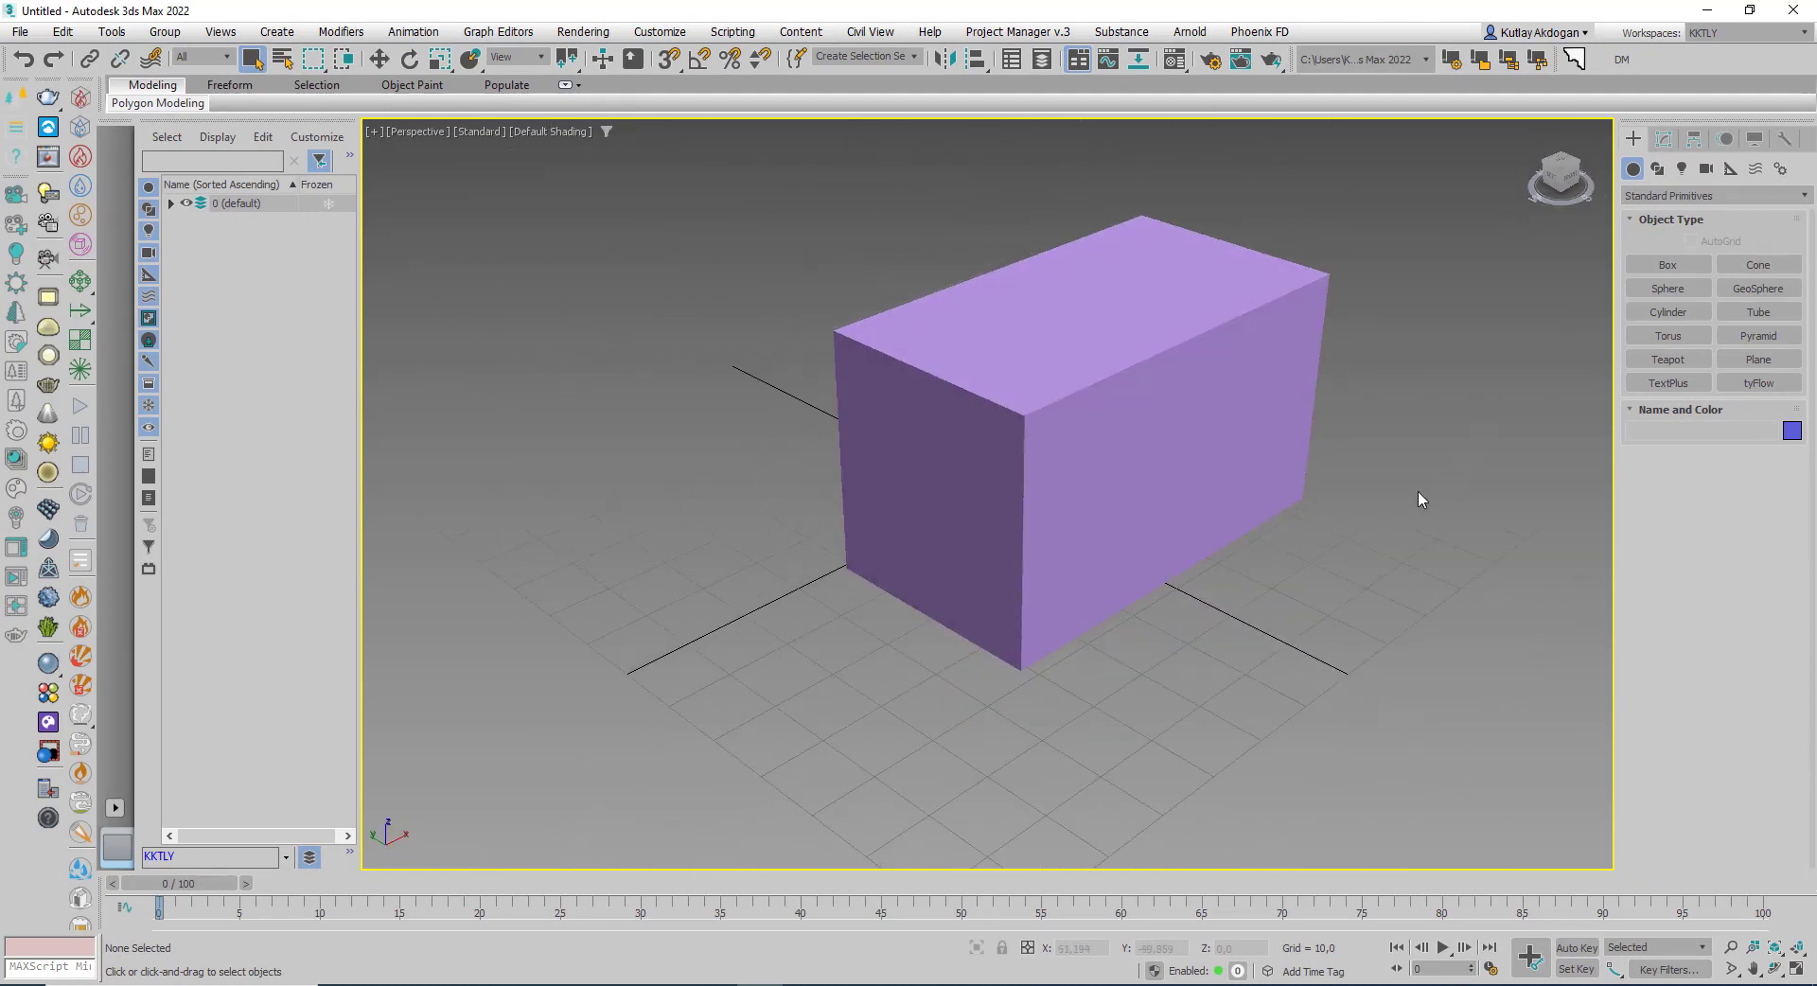
middle_click_drag(1419, 498, 1330, 550)
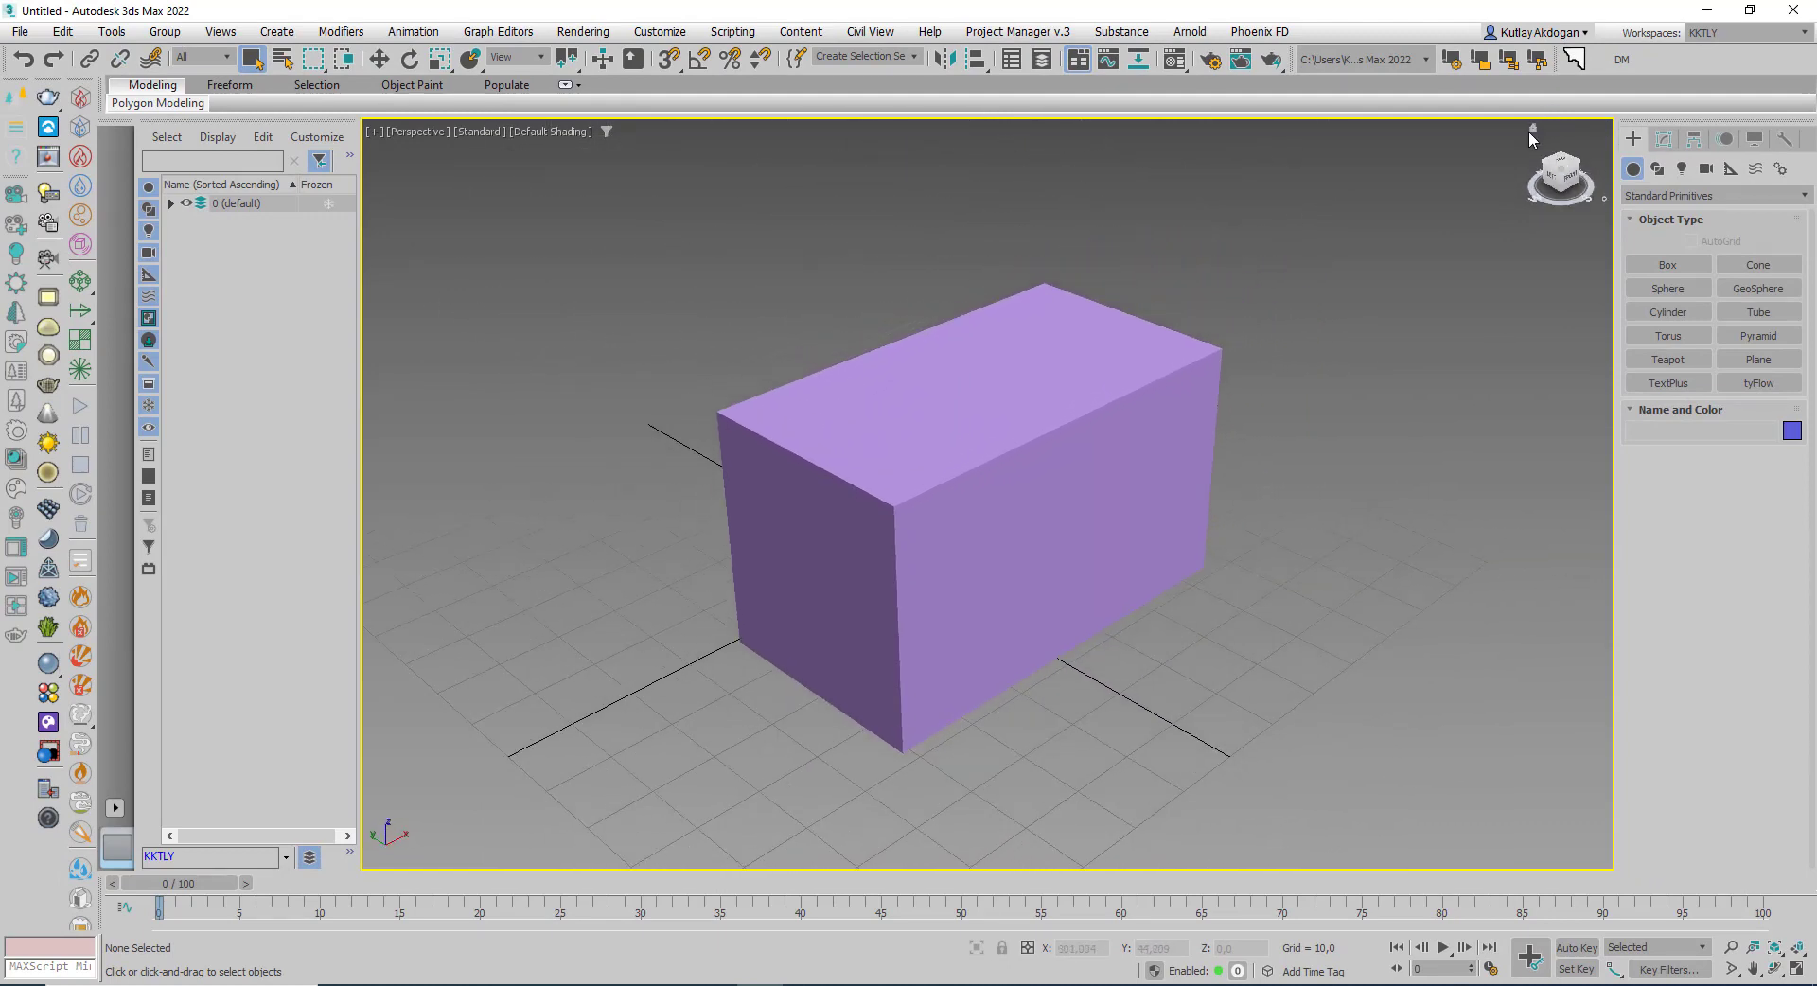
mouse_move(1559, 176)
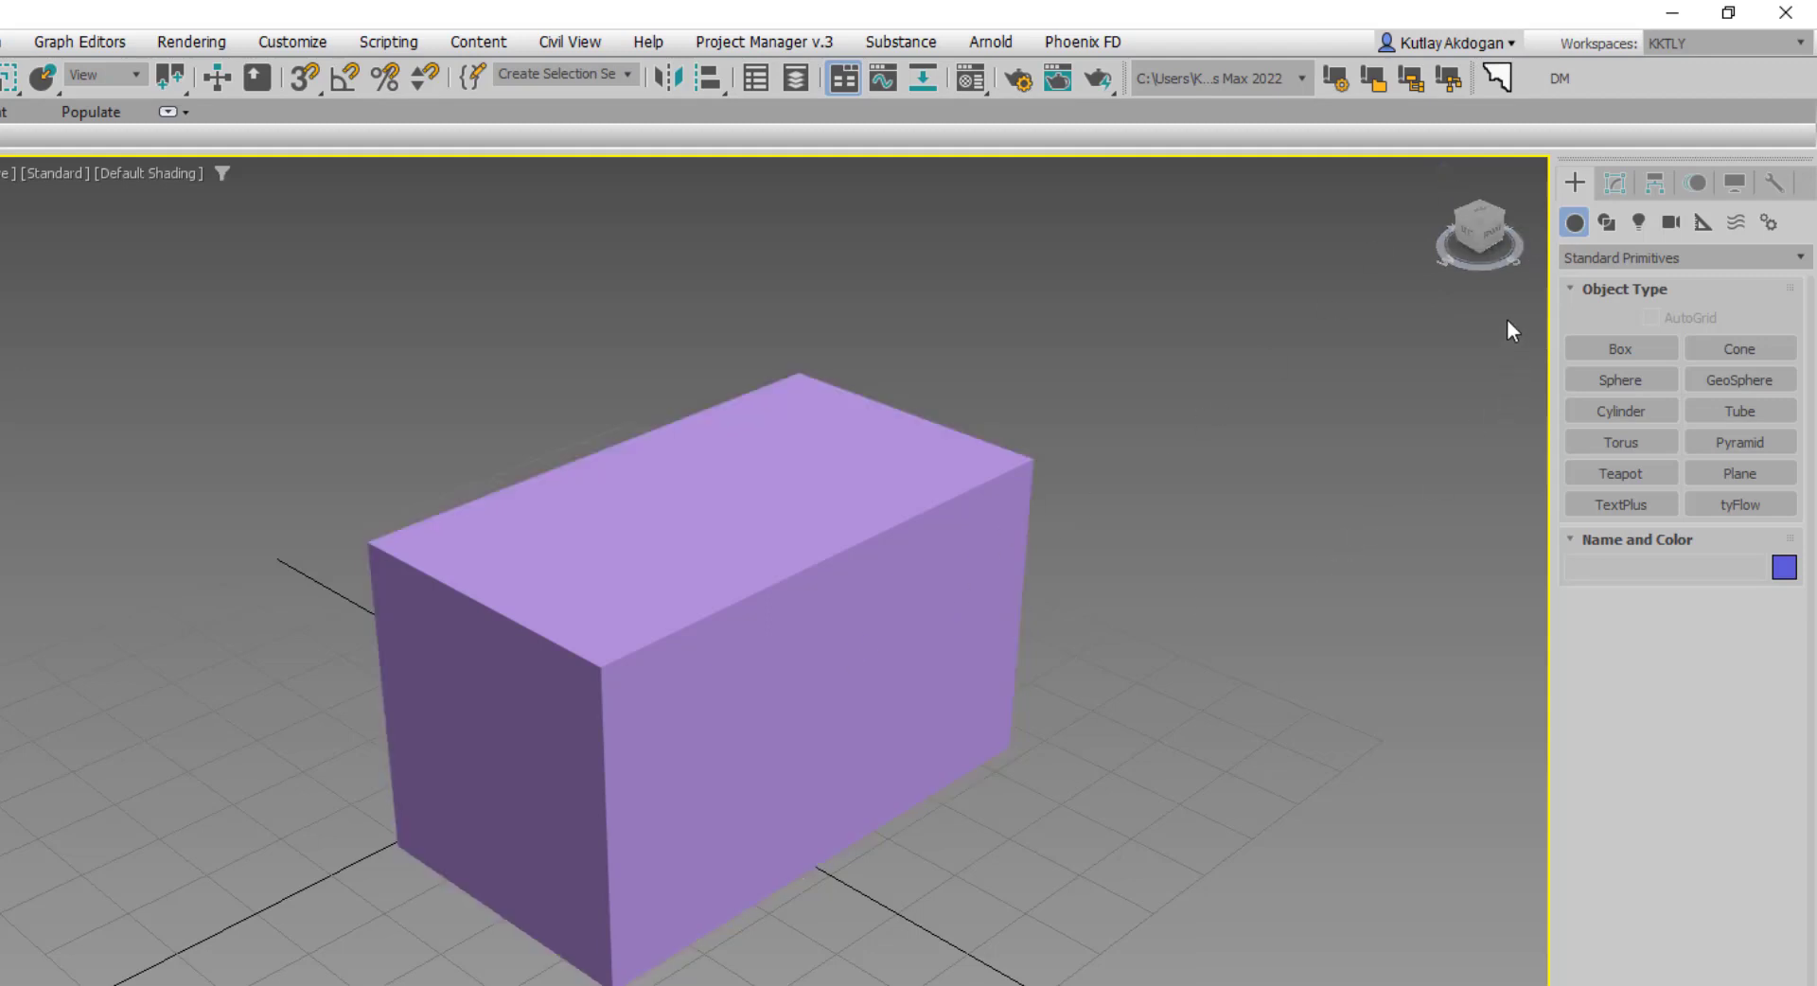
View the box from the Left, return Home, then from a corner and its top-front edge
left_click(1470, 235)
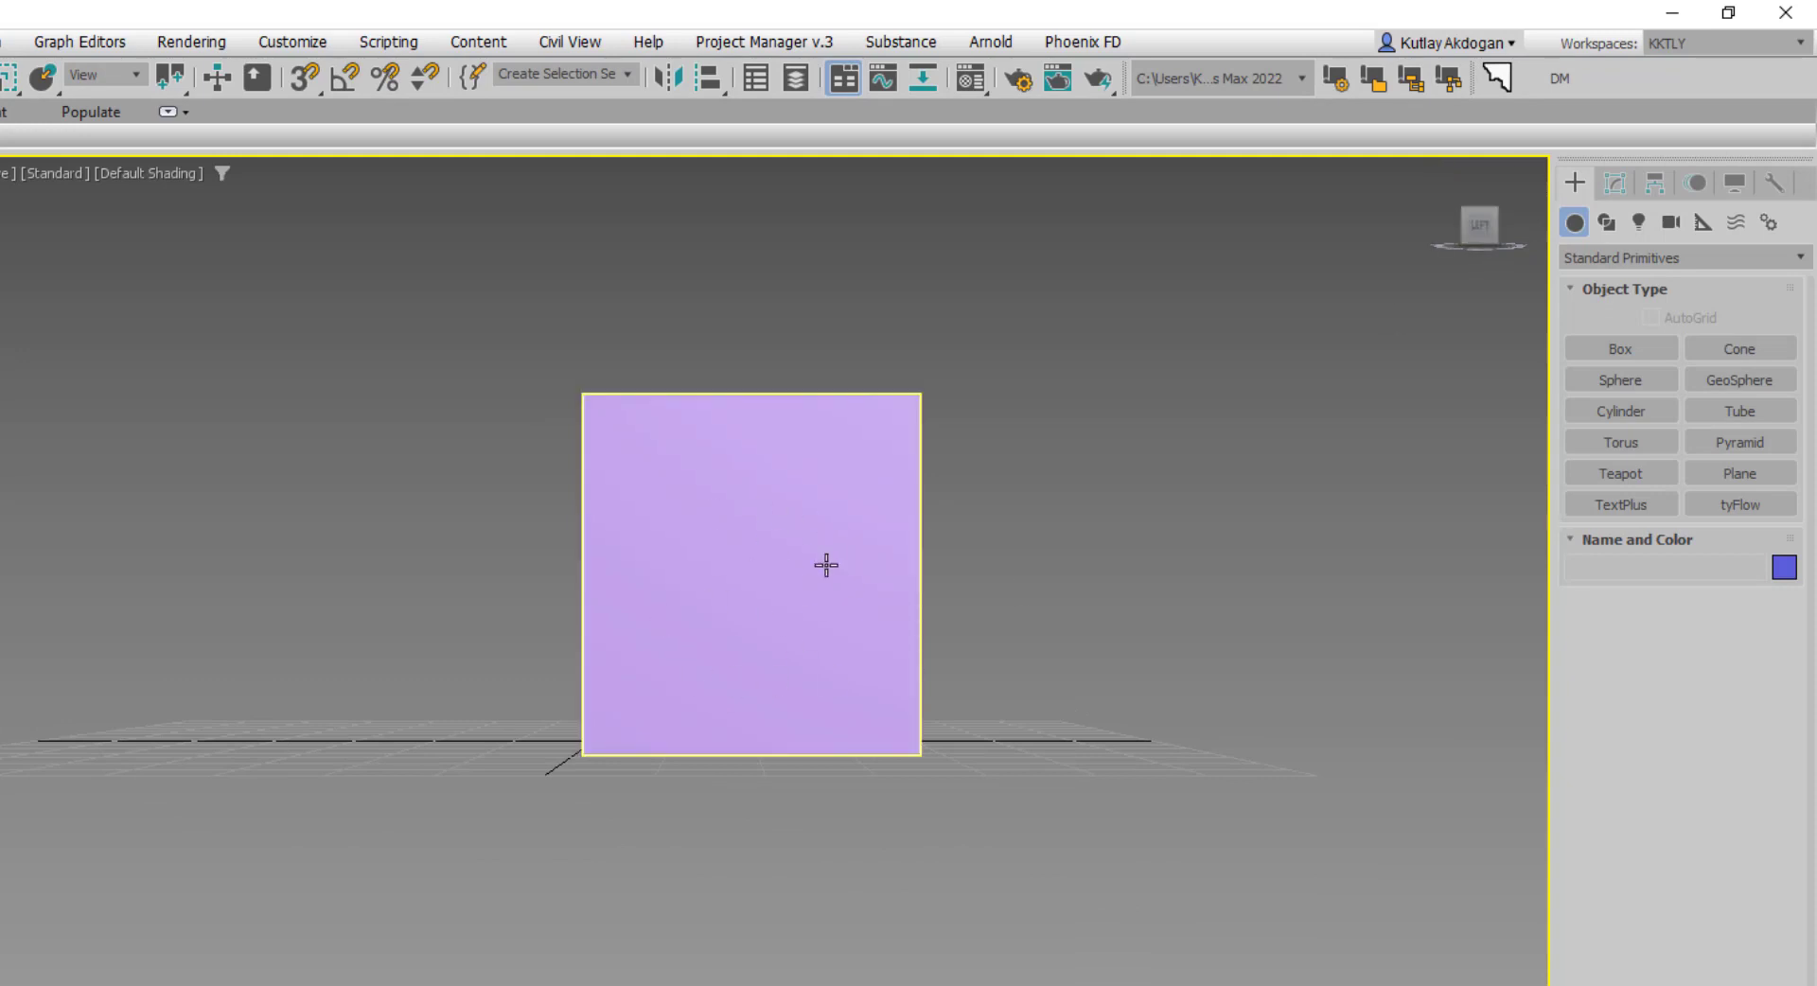
mouse_move(1480, 225)
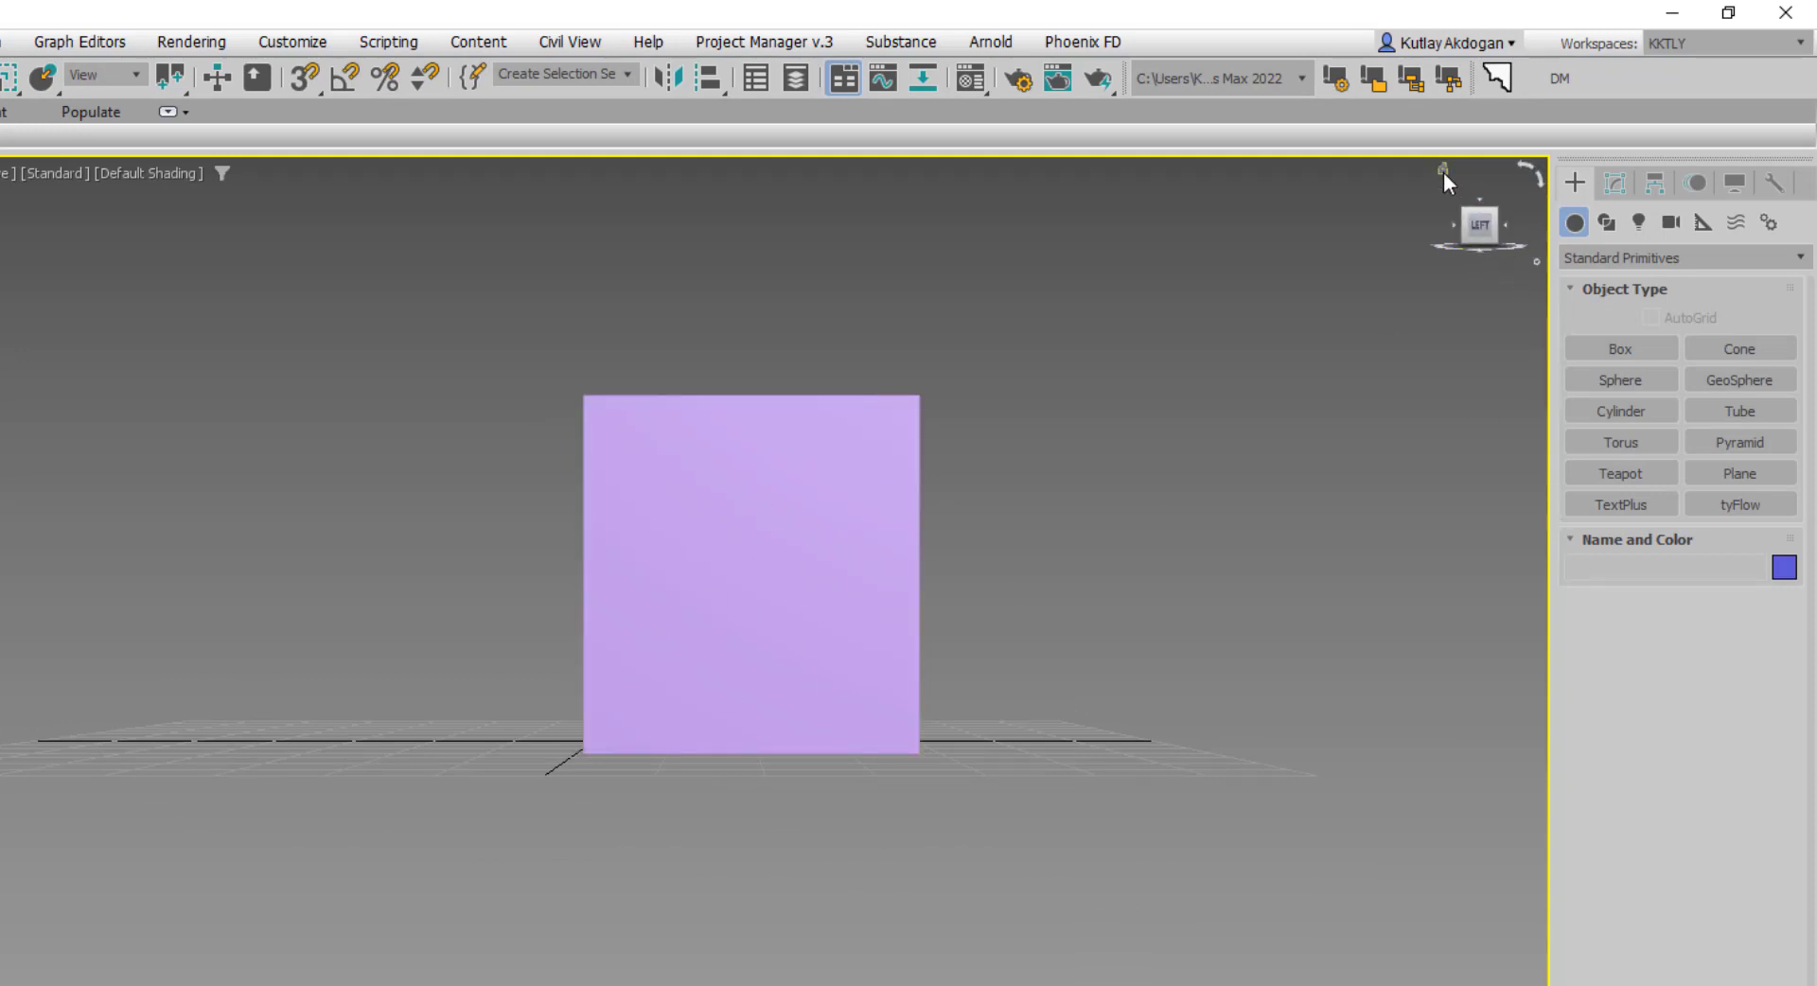
left_click(1442, 170)
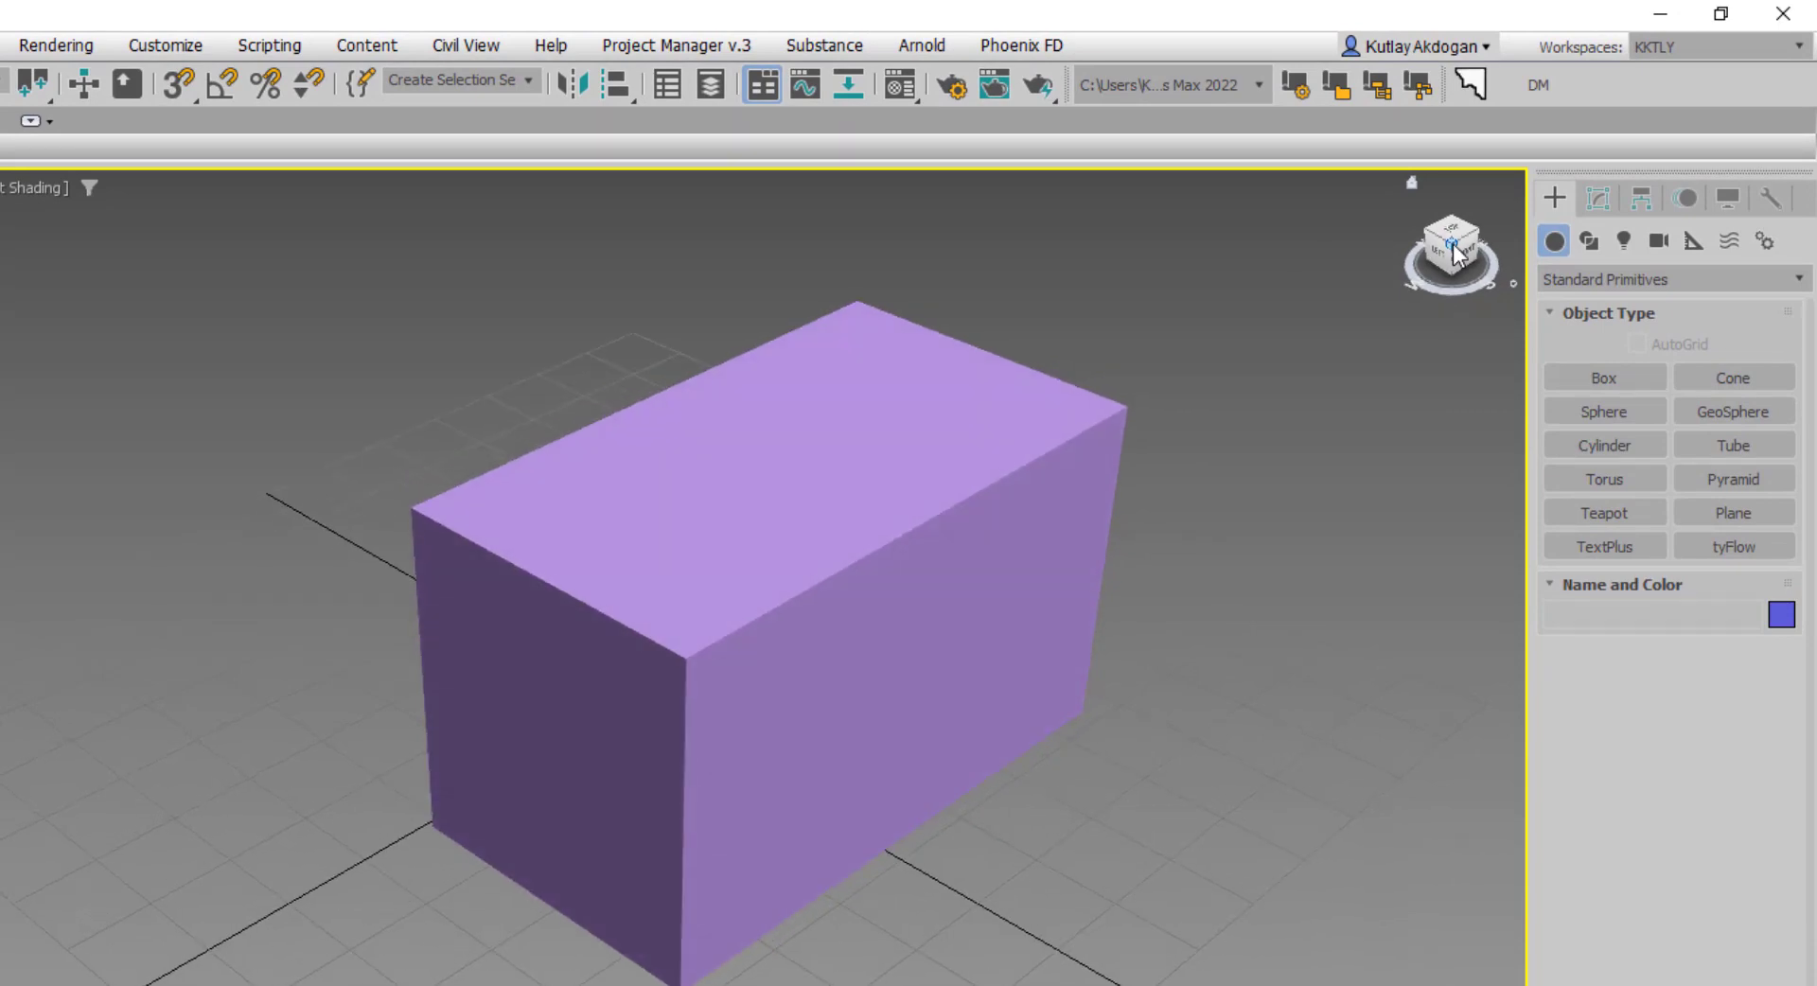
left_click(1477, 232)
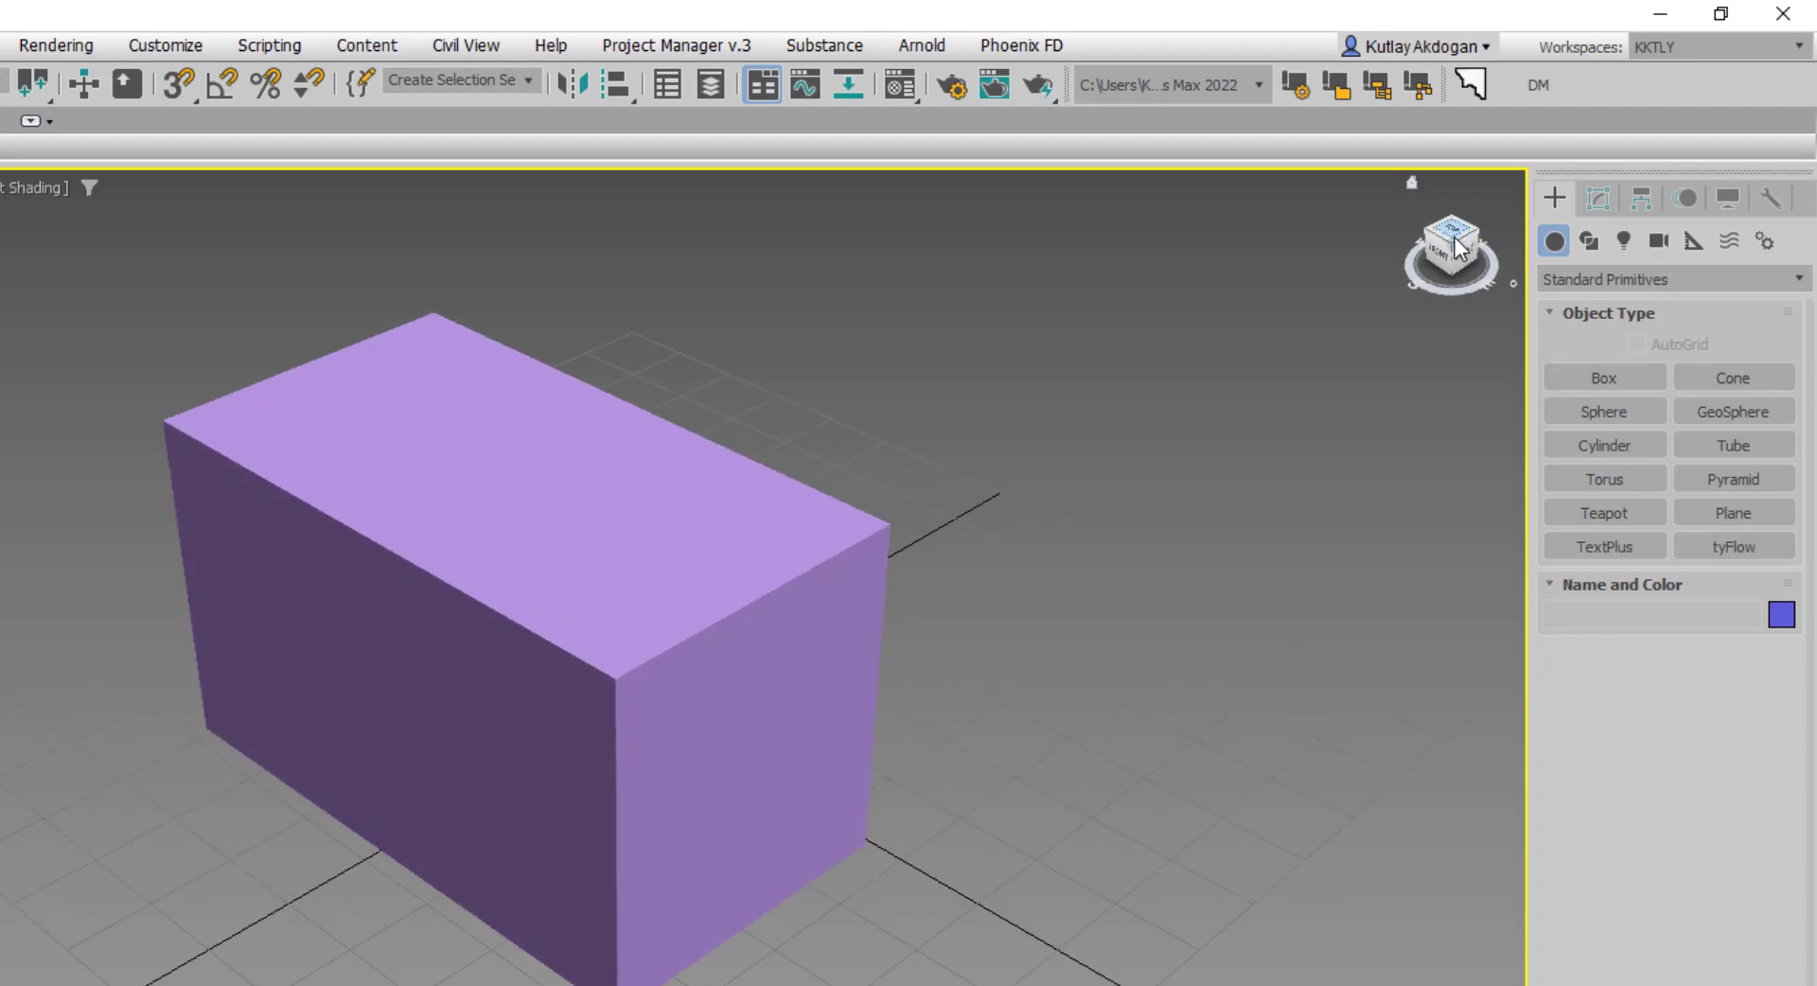
left_click(1465, 244)
left_click(1465, 246)
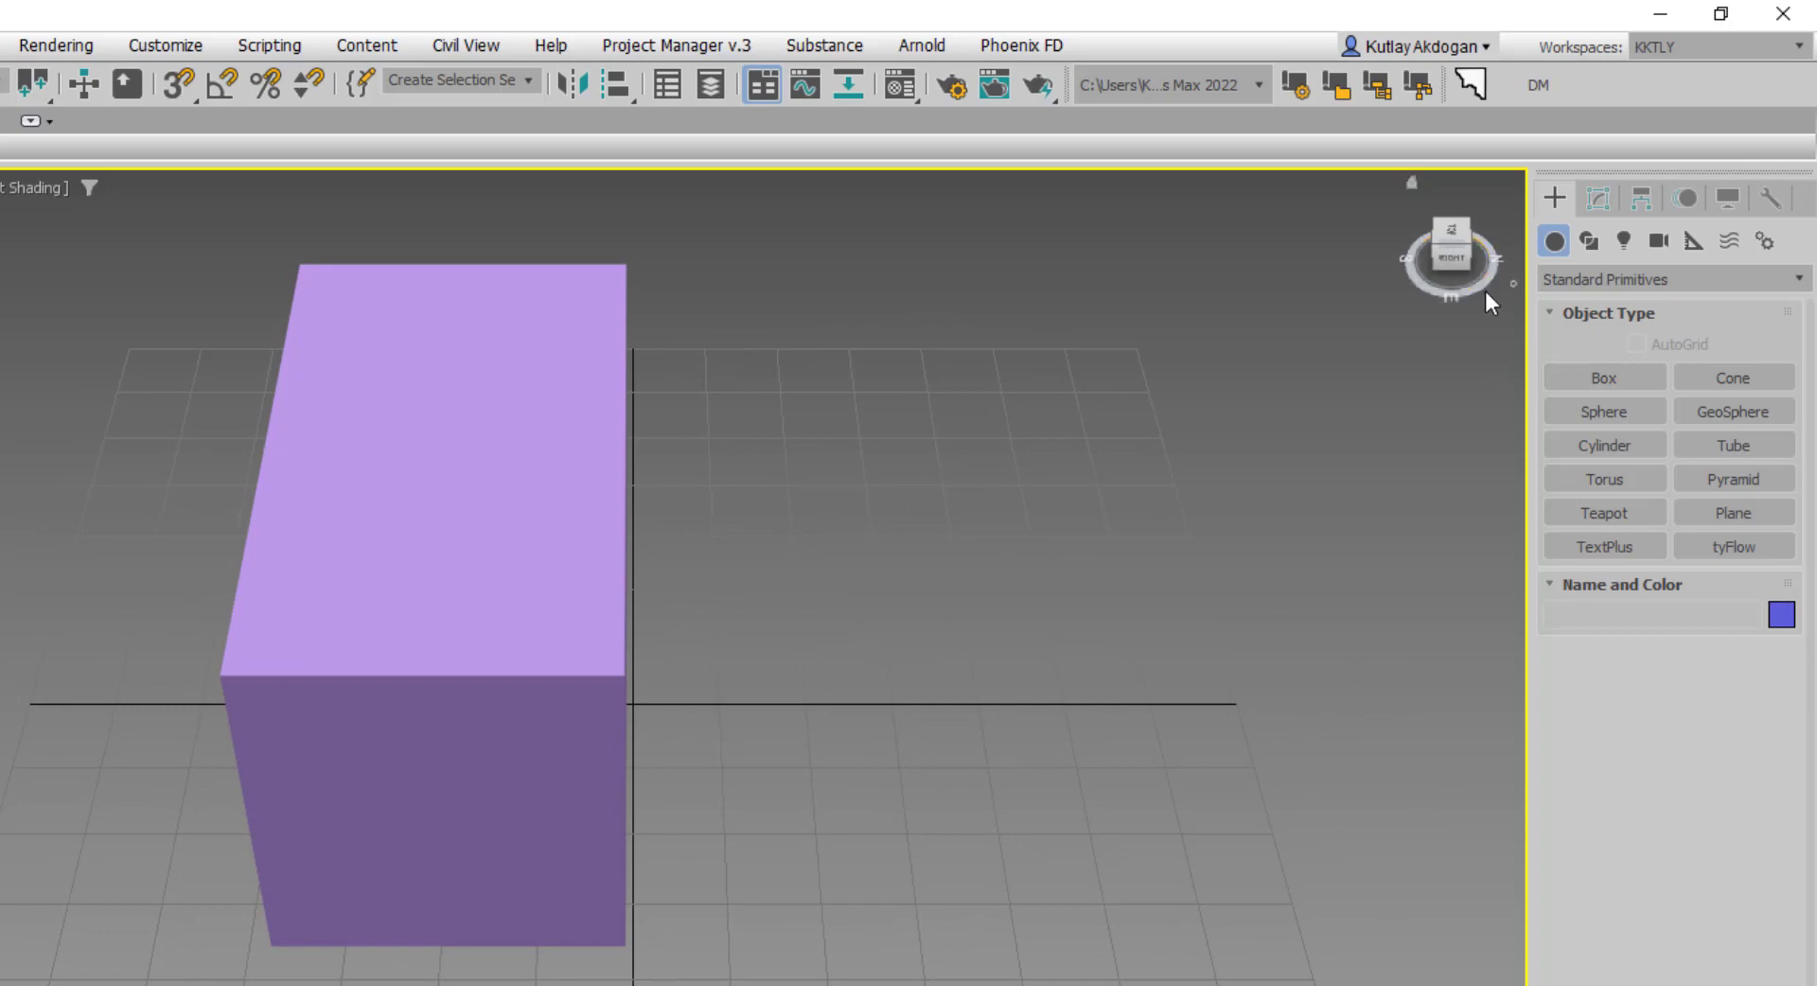
From Home, view the box from the ViewCube Front face, orbit around it, then return Home
left_click(1414, 190)
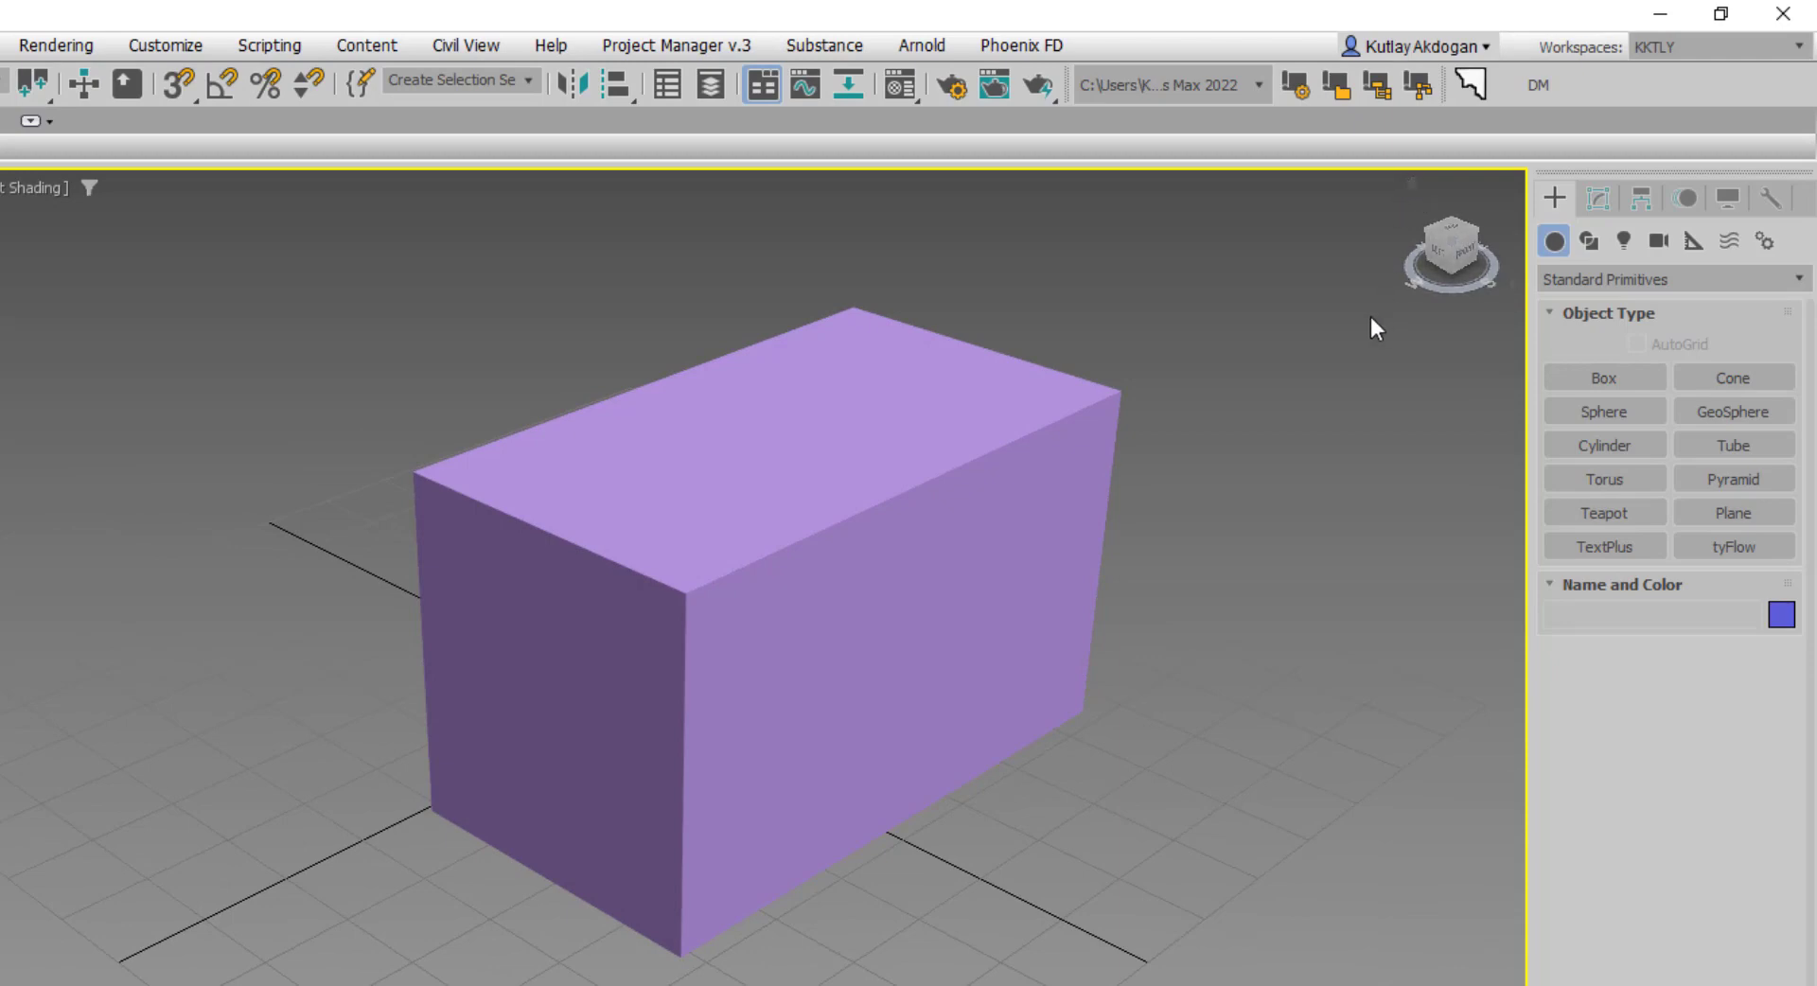
left_click(1467, 257)
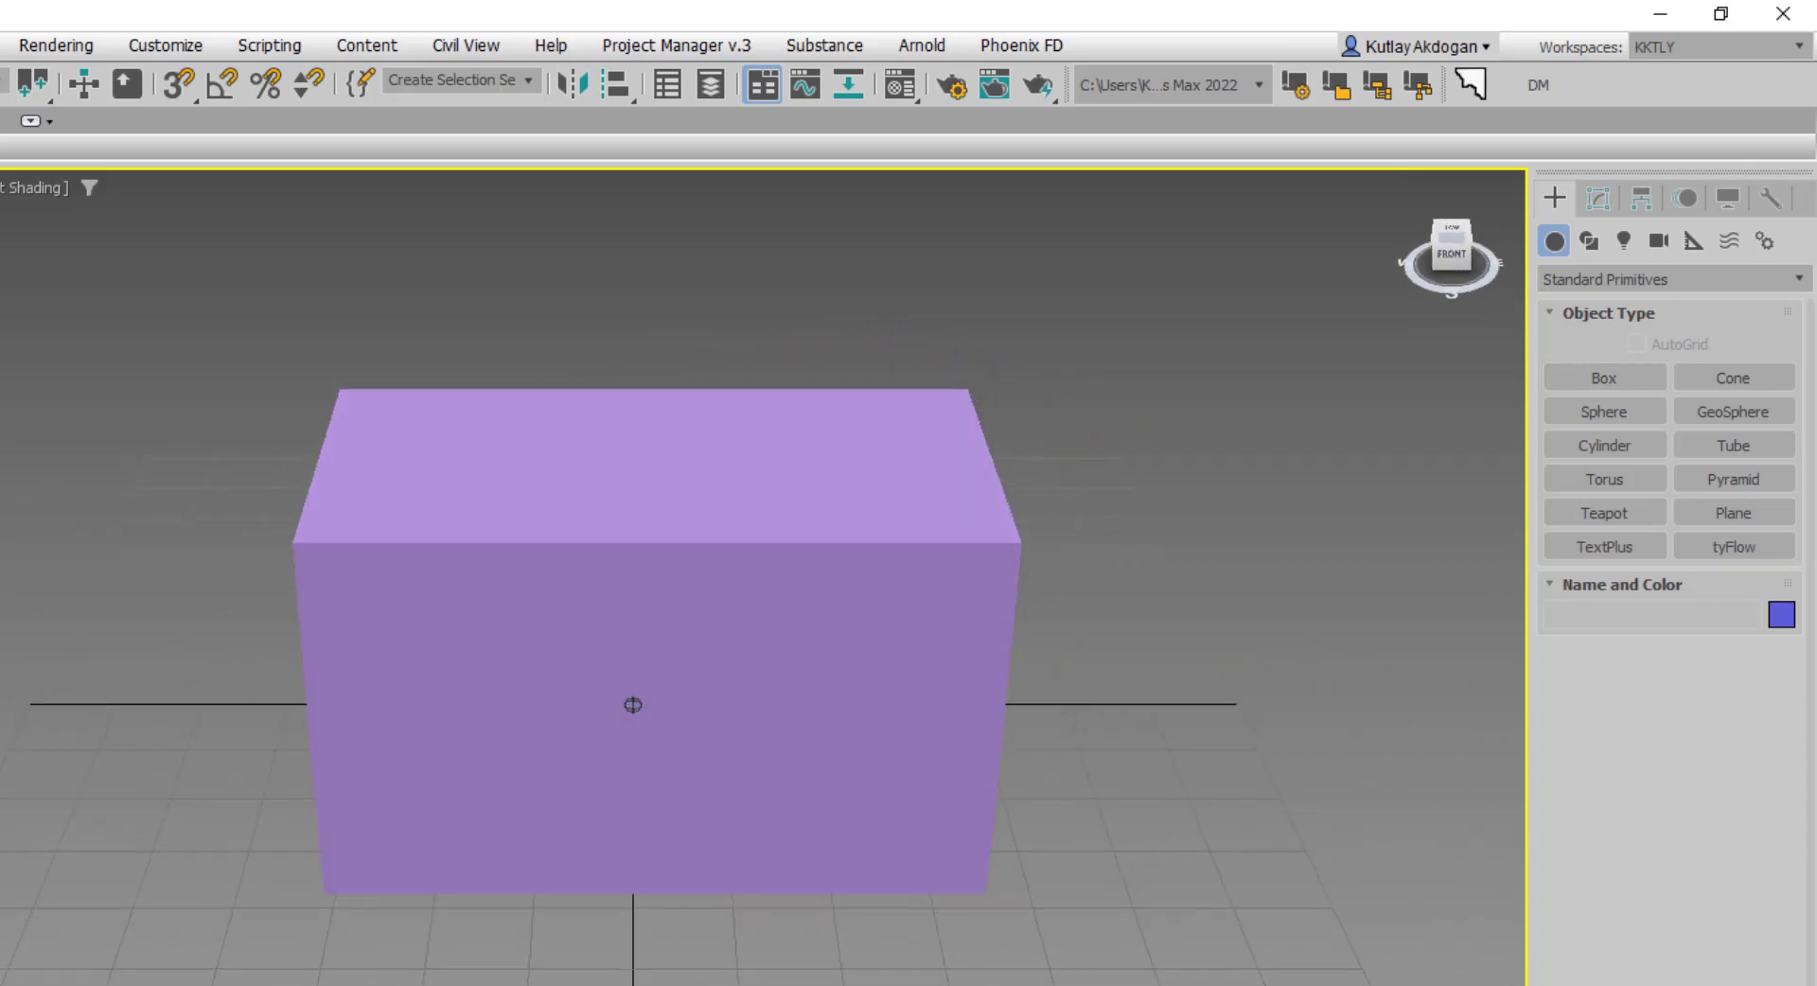
middle_click_drag(633, 705, 633, 704, "alt")
mouse_move(1449, 255)
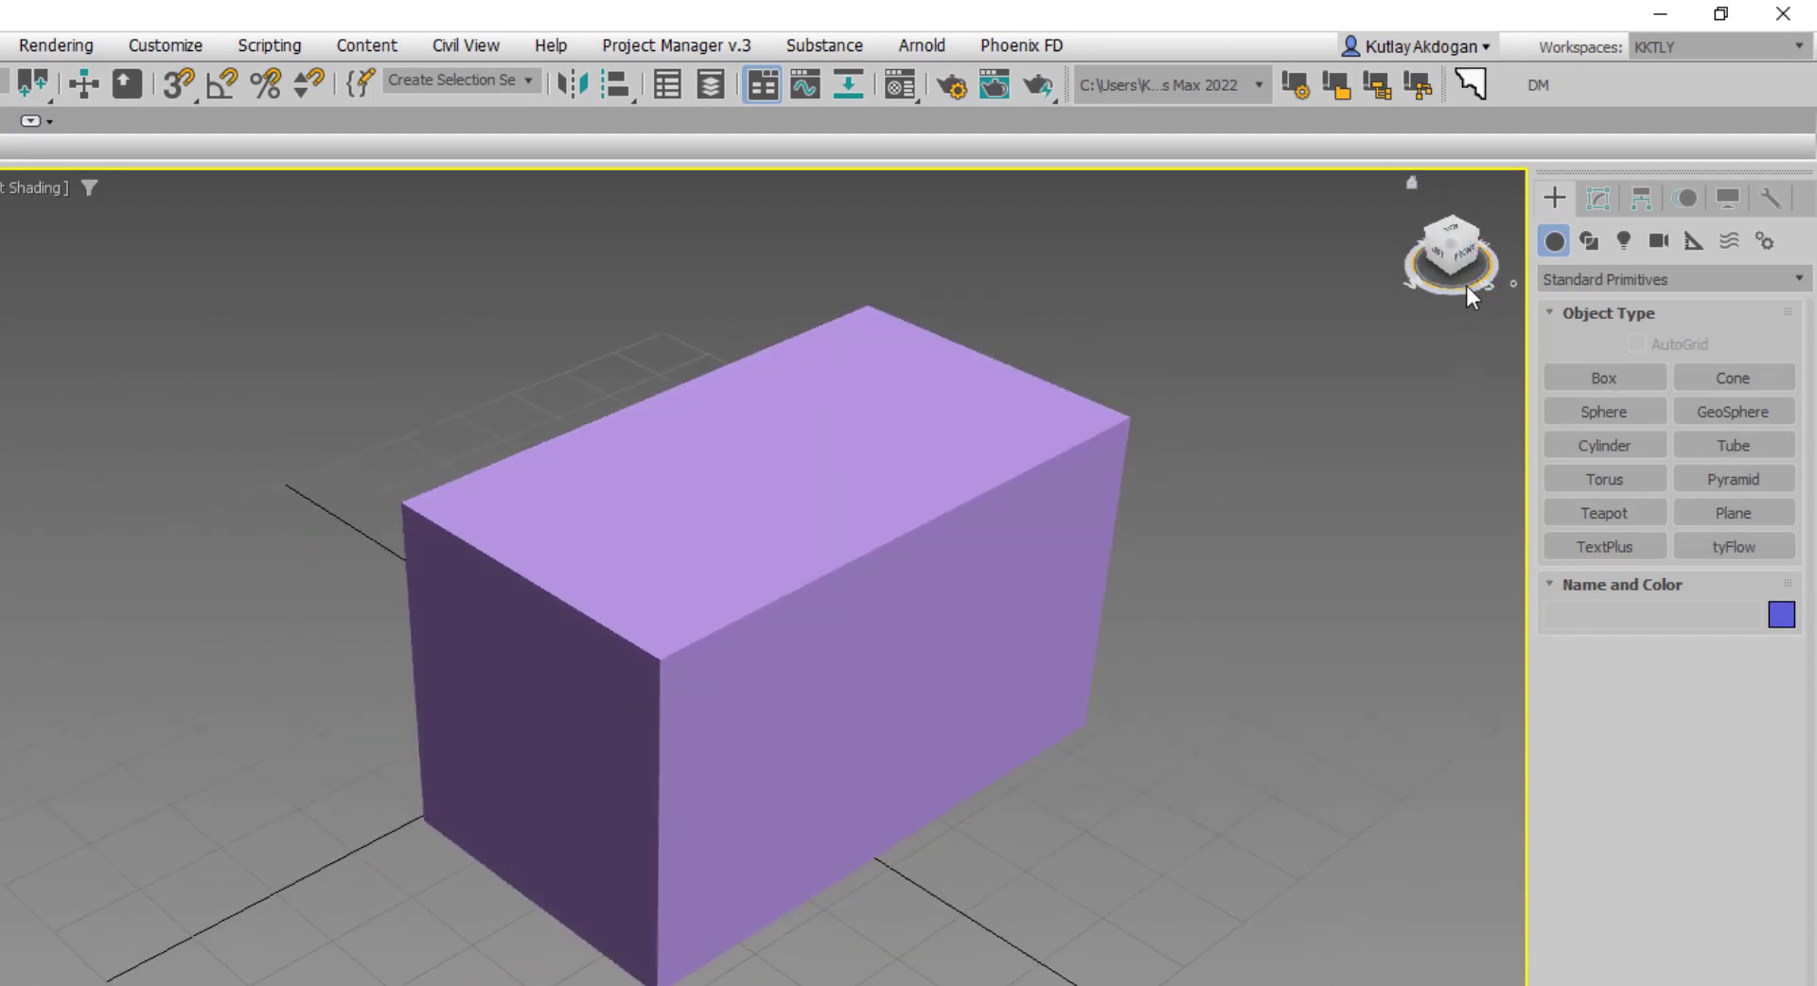
middle_click_drag(633, 705, 633, 705, "alt")
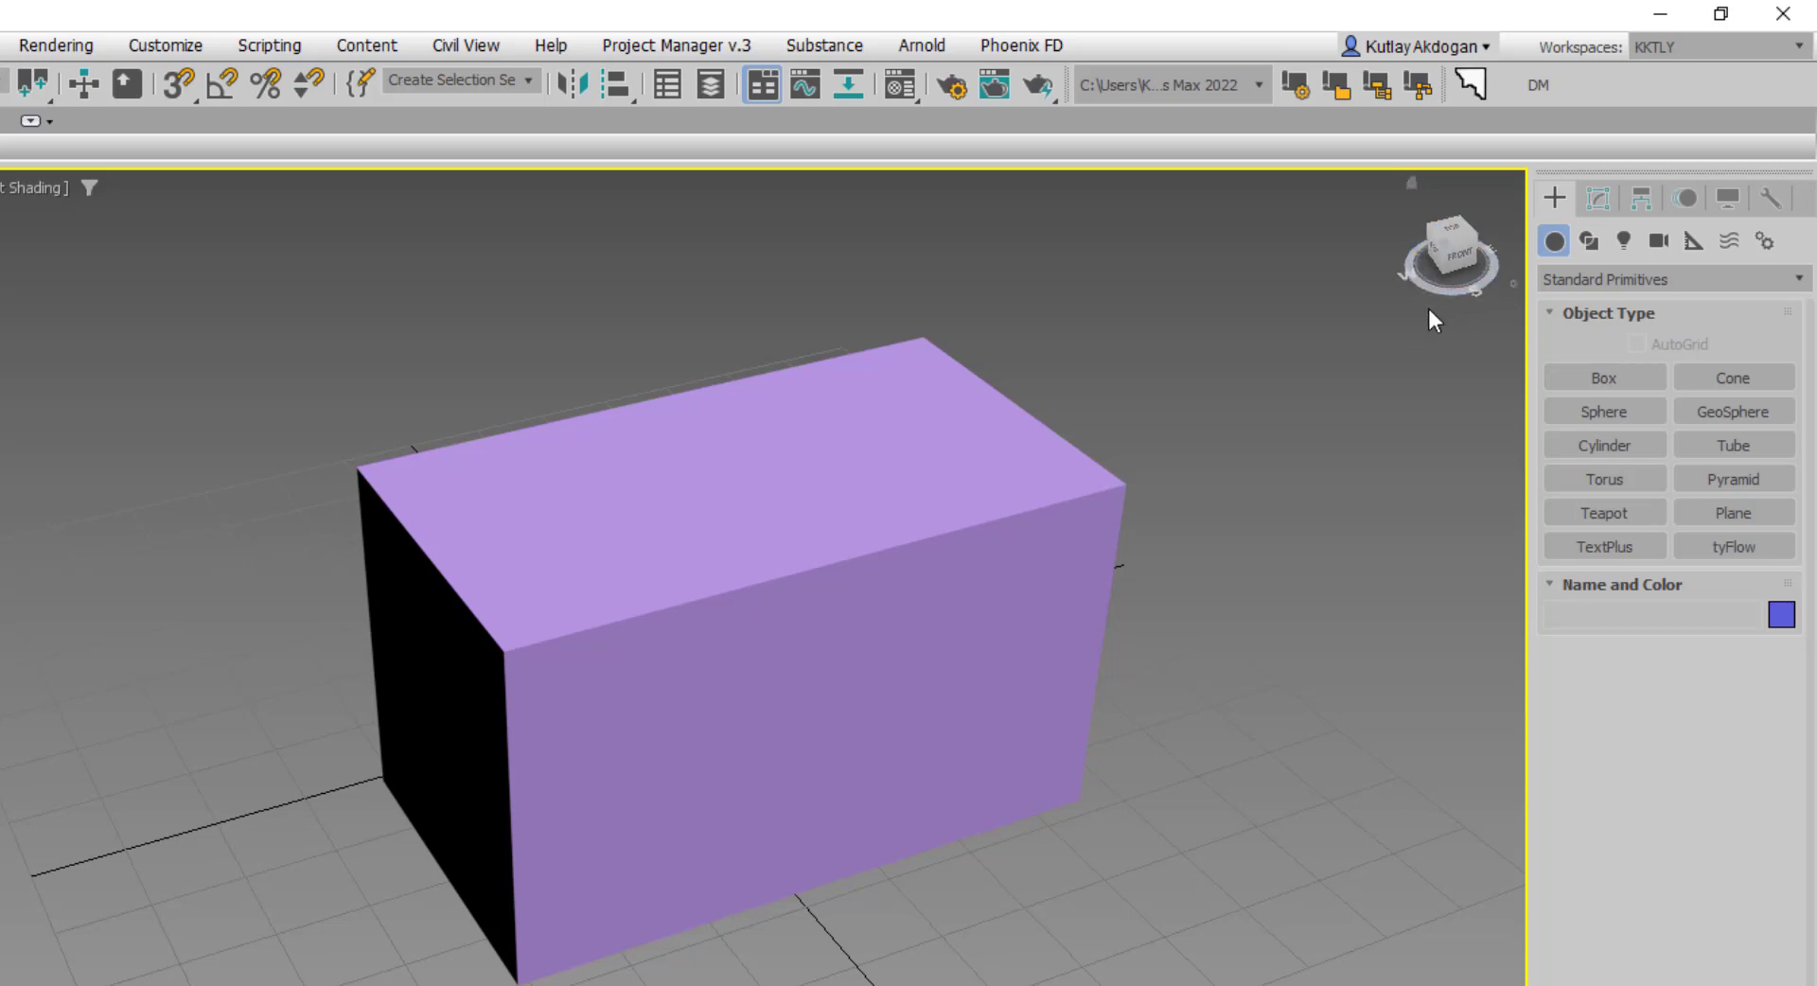
left_click(940, 468)
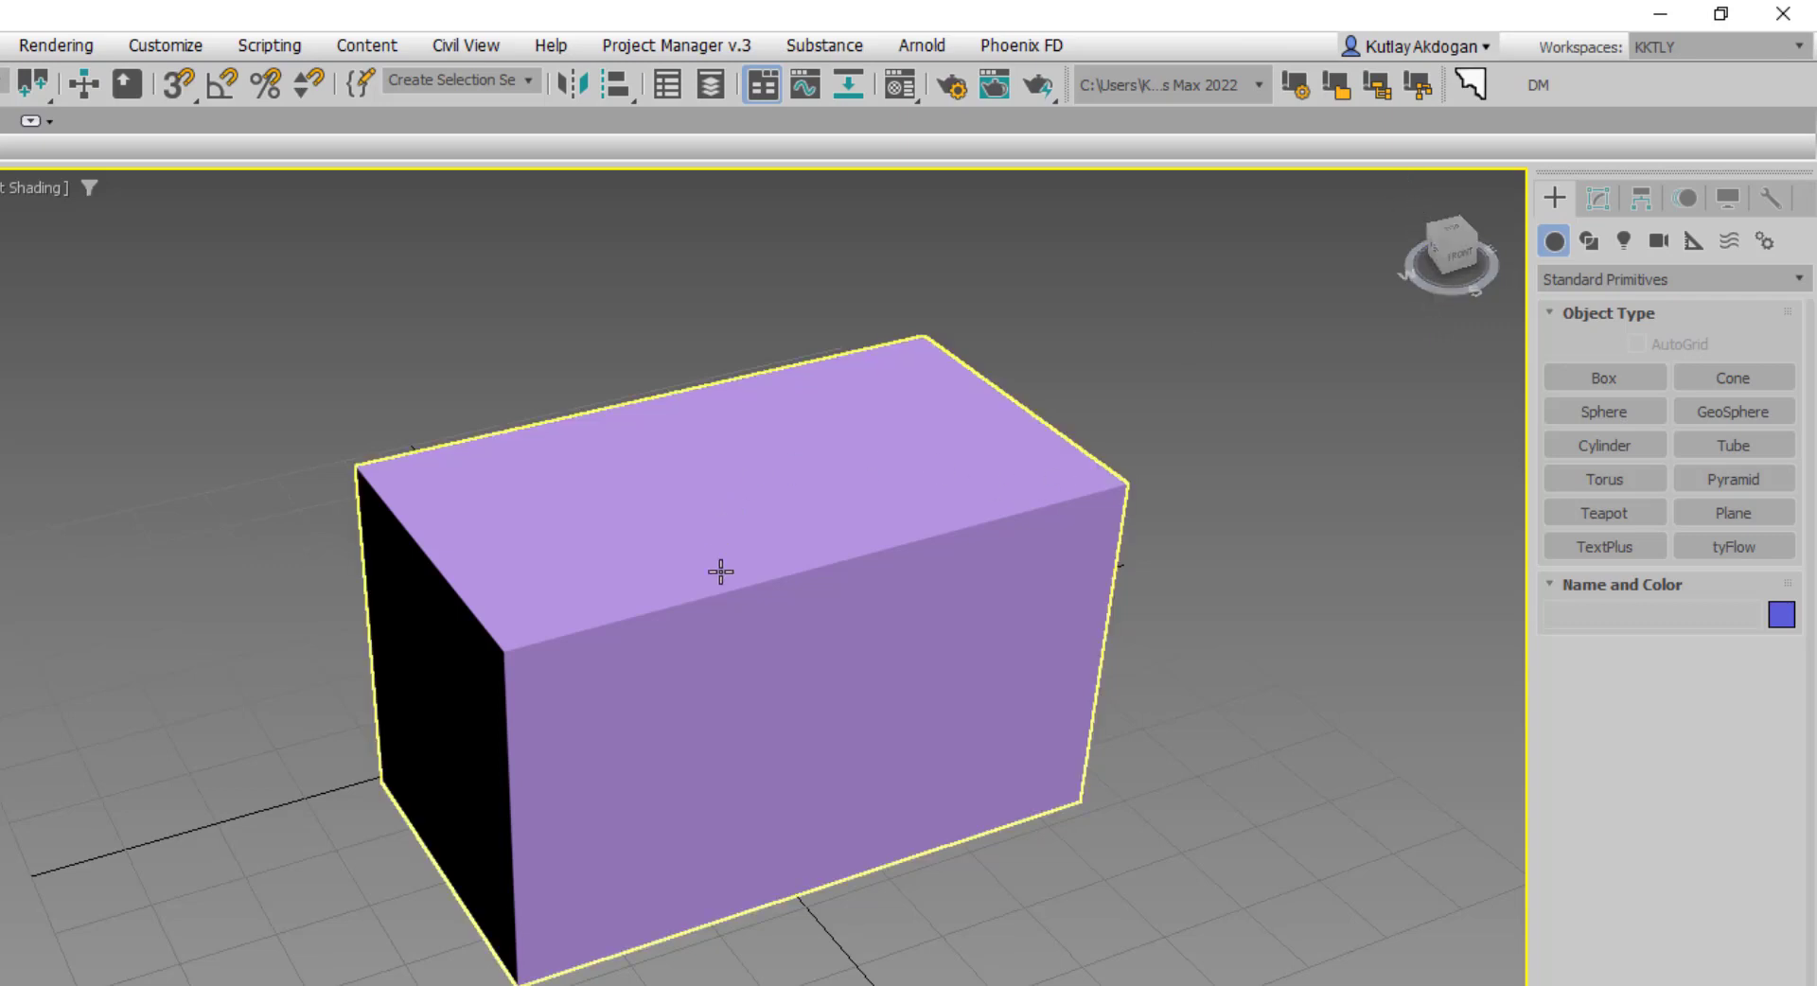
left_click(1246, 423)
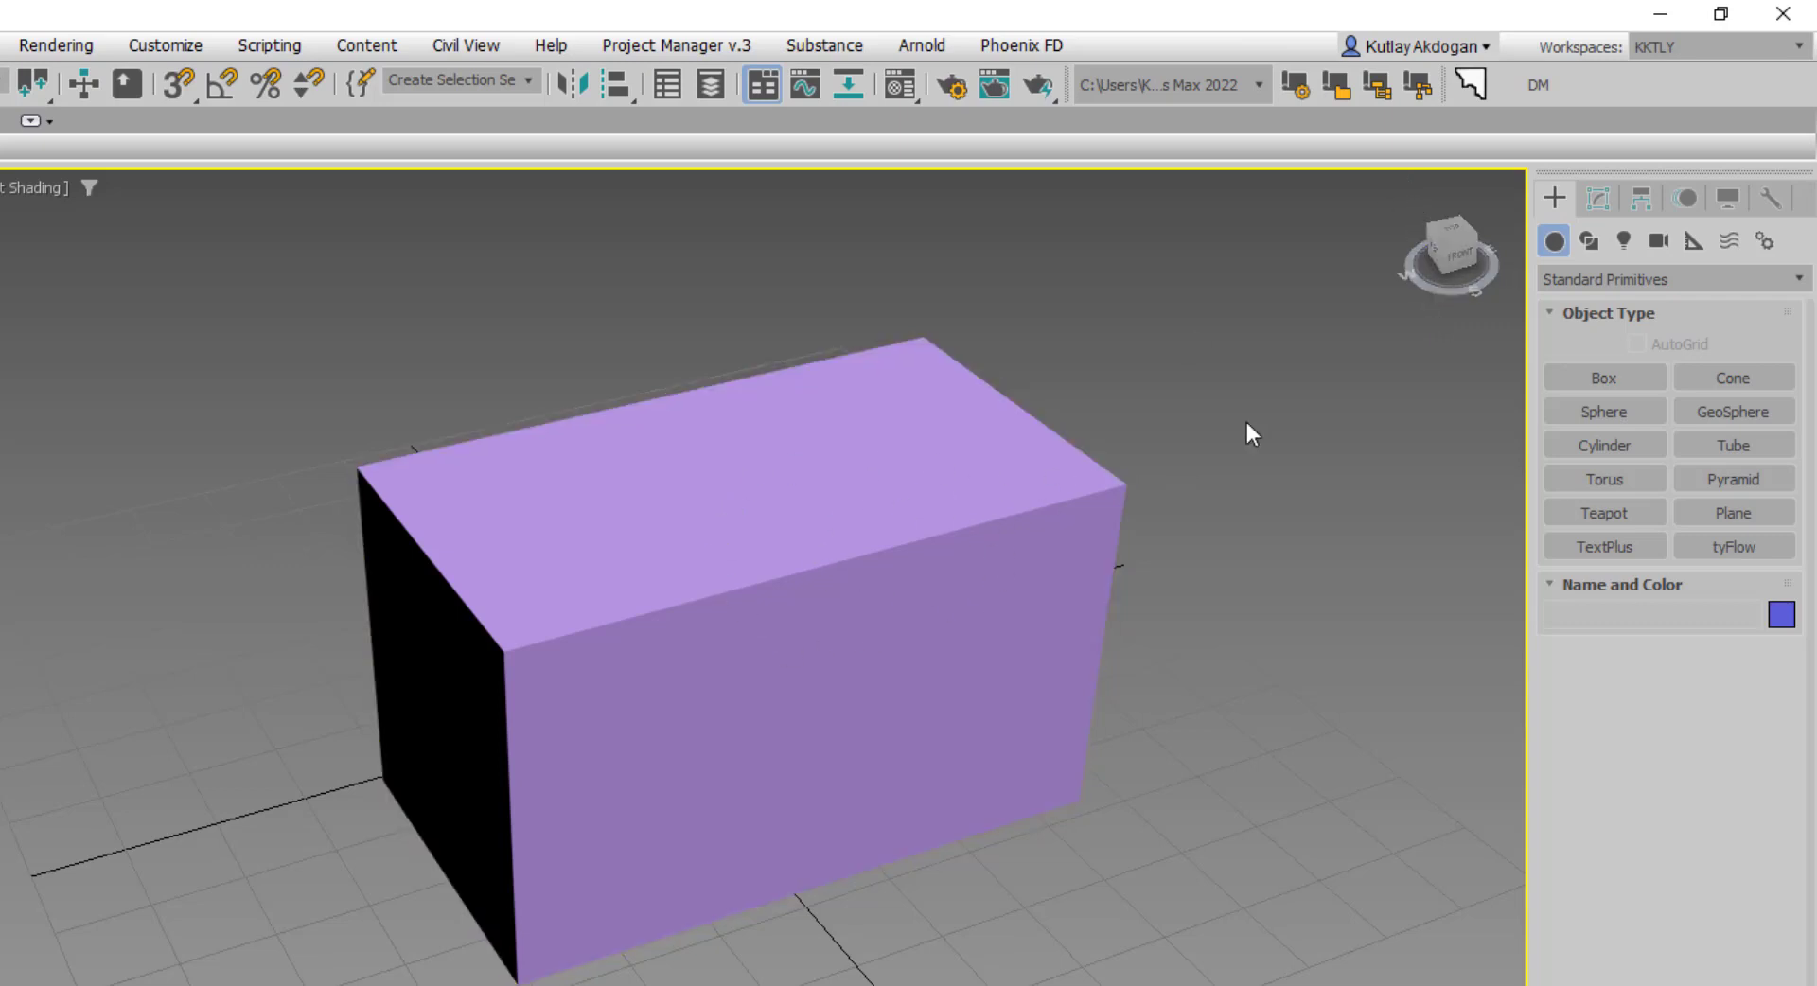
left_click(1413, 184)
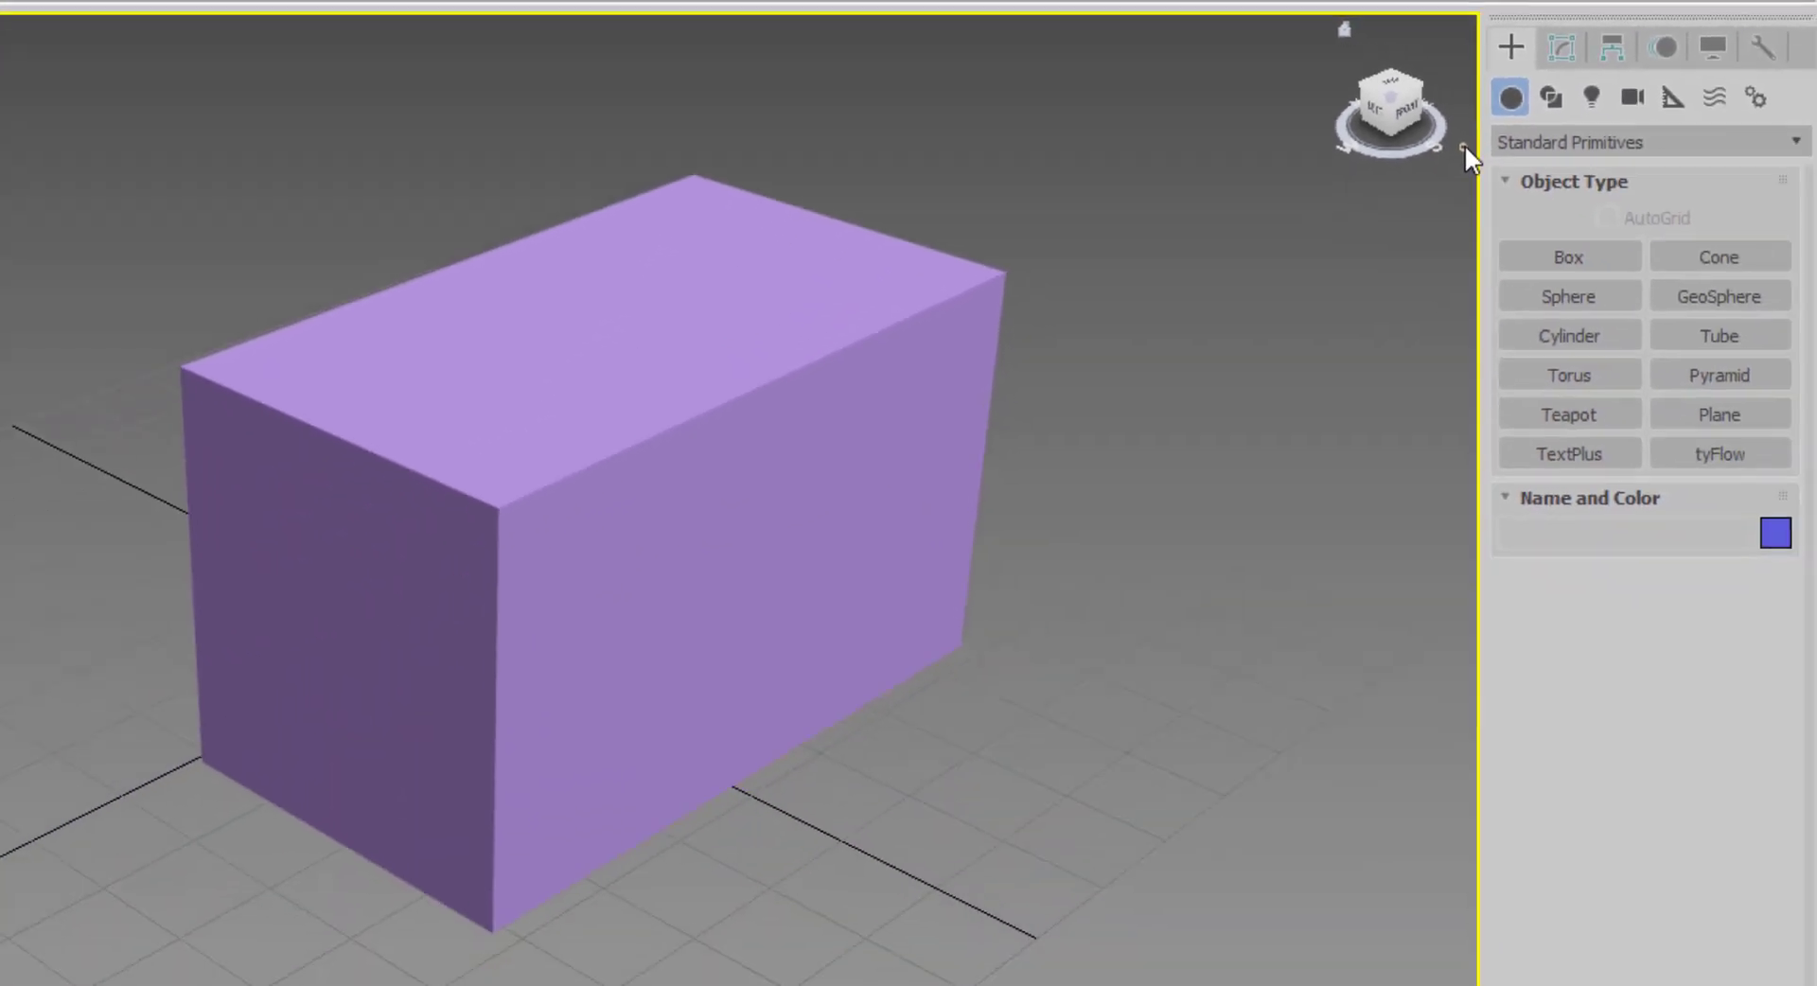
left_click(1463, 144)
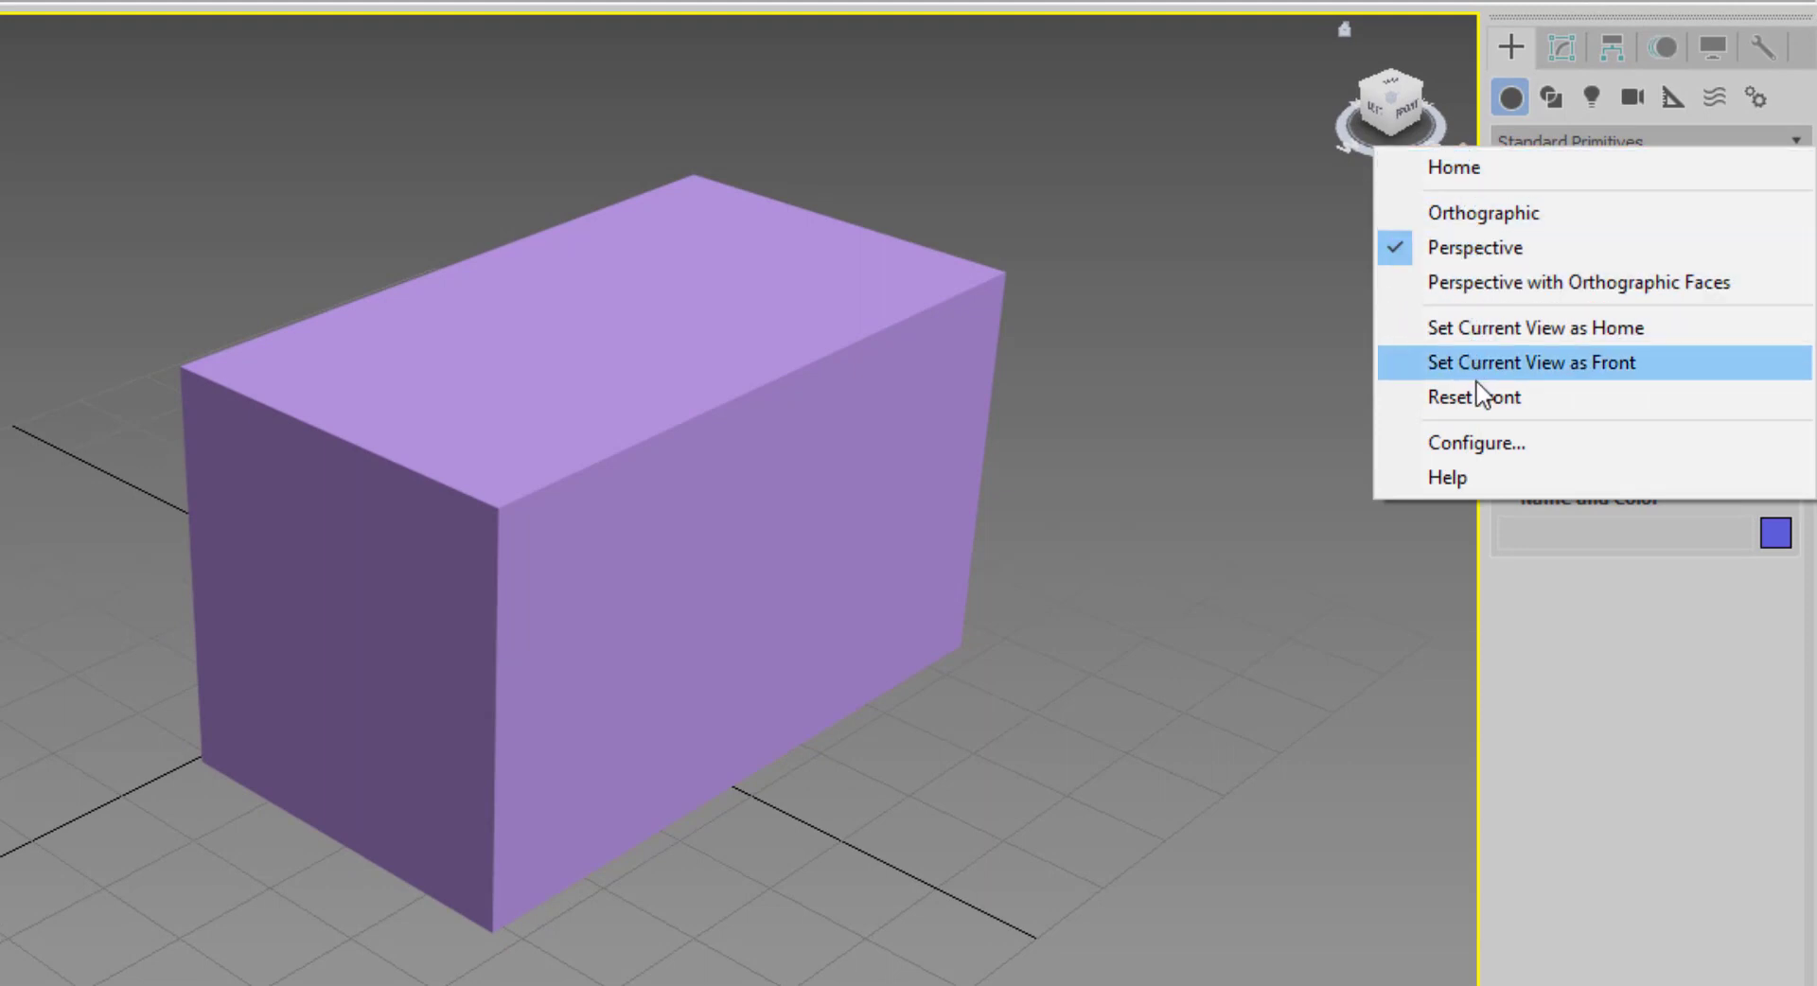
left_click(1516, 441)
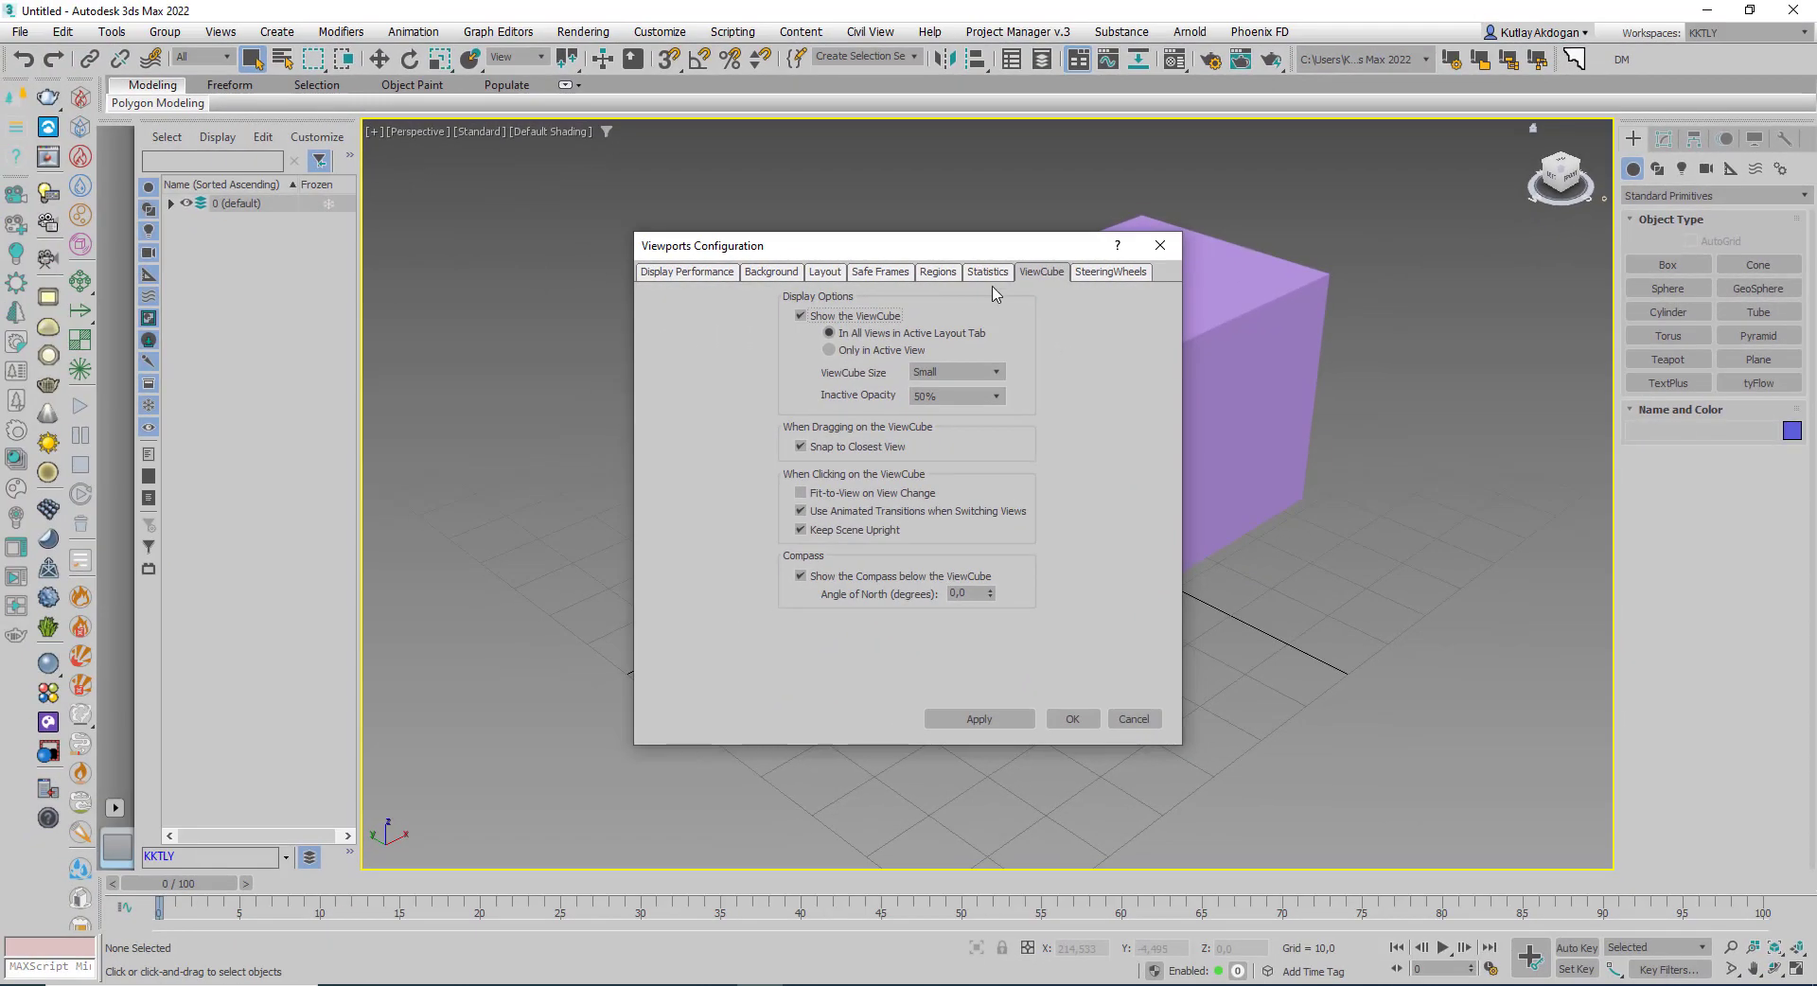
left_click_drag(996, 252, 950, 253)
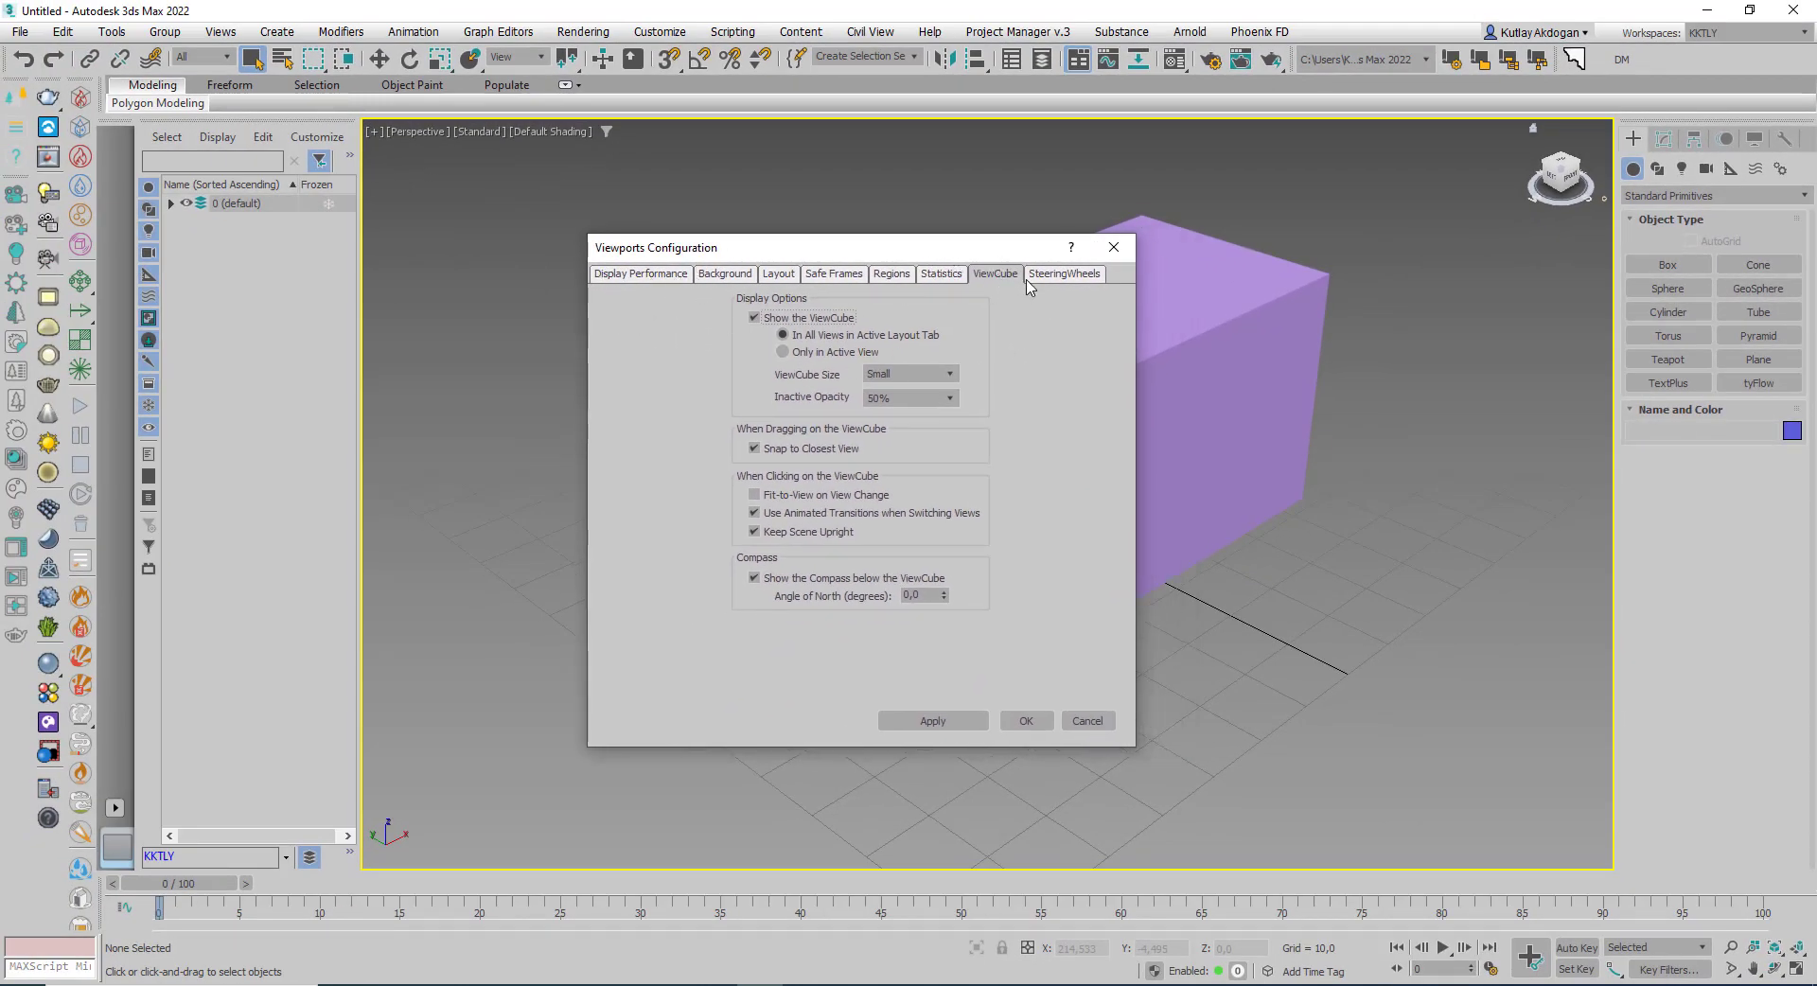
left_click_drag(1001, 256, 873, 266)
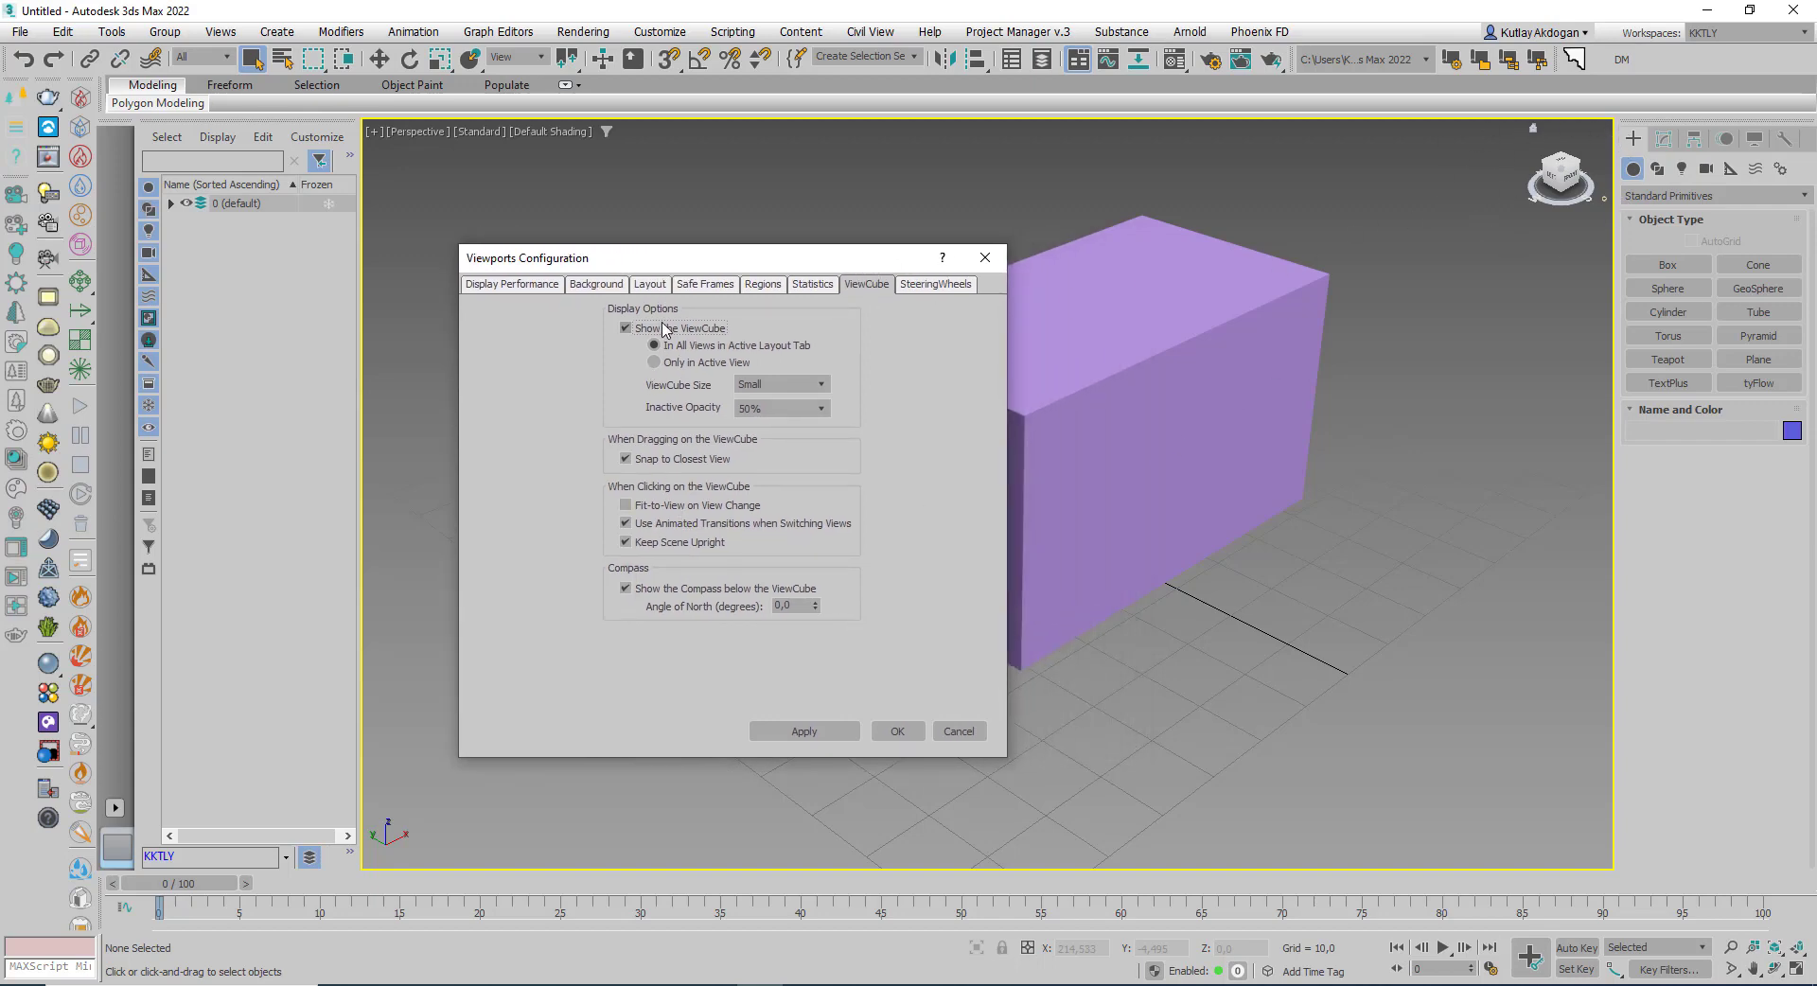
left_click(800, 386)
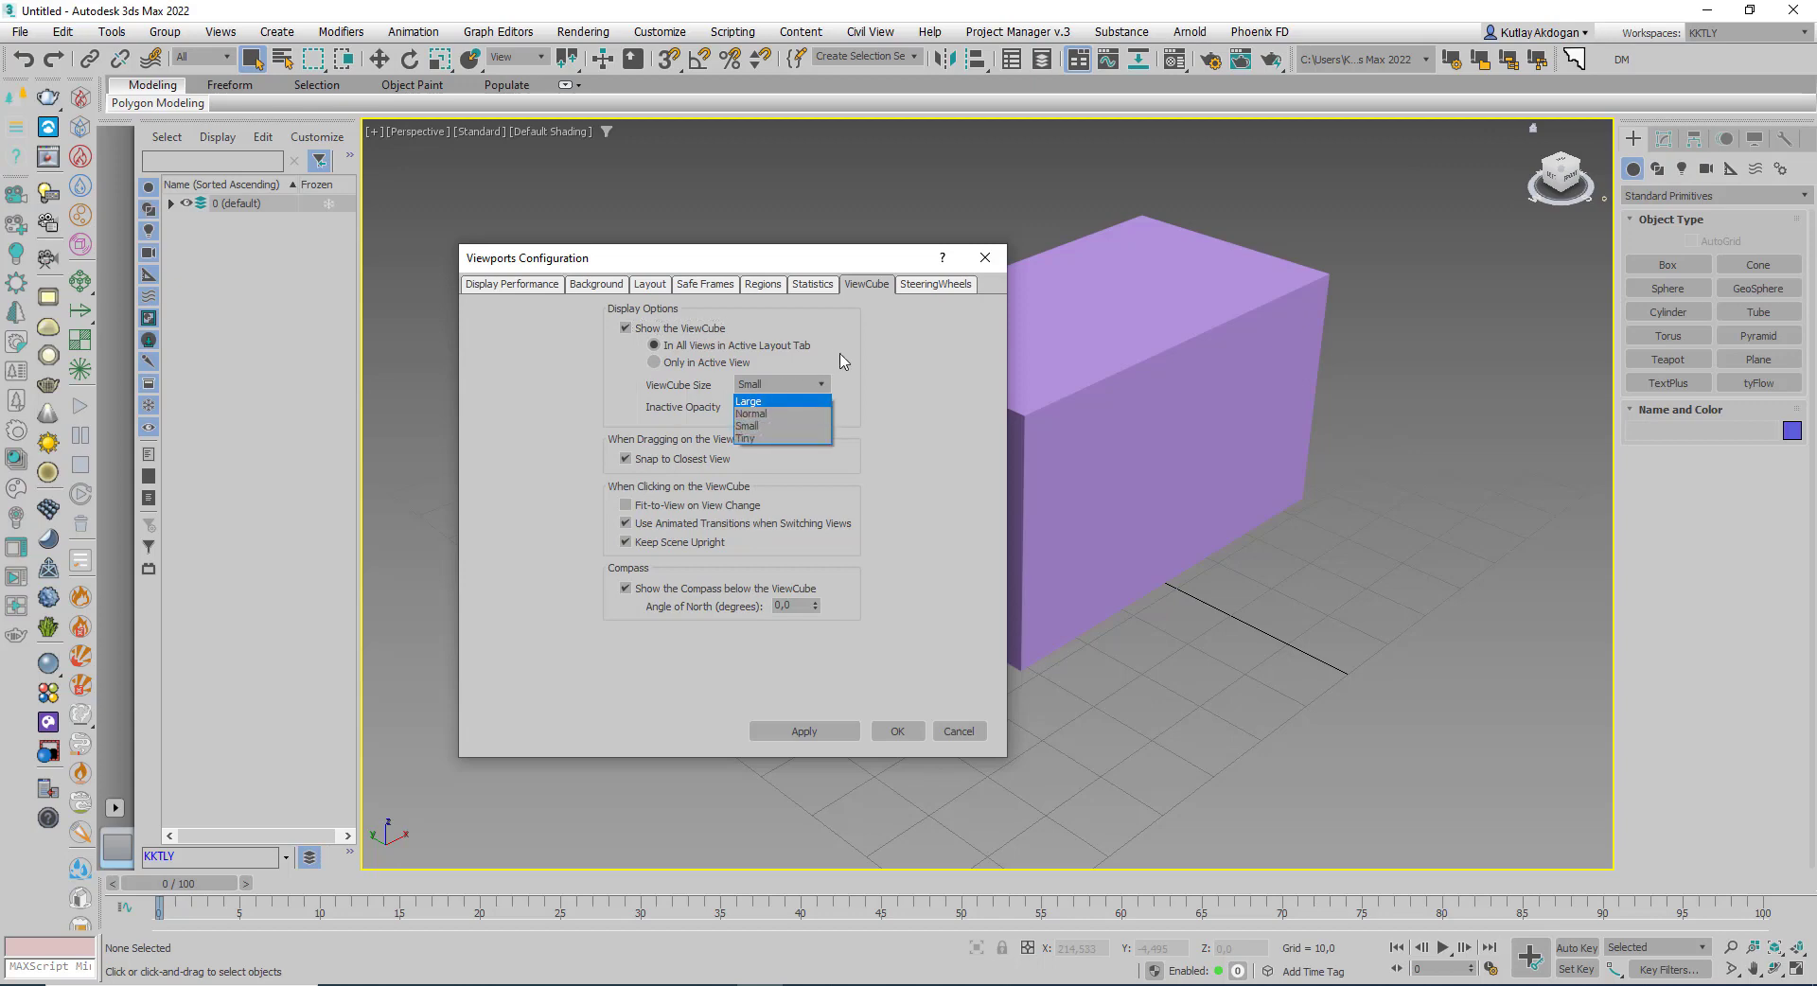
left_click(841, 360)
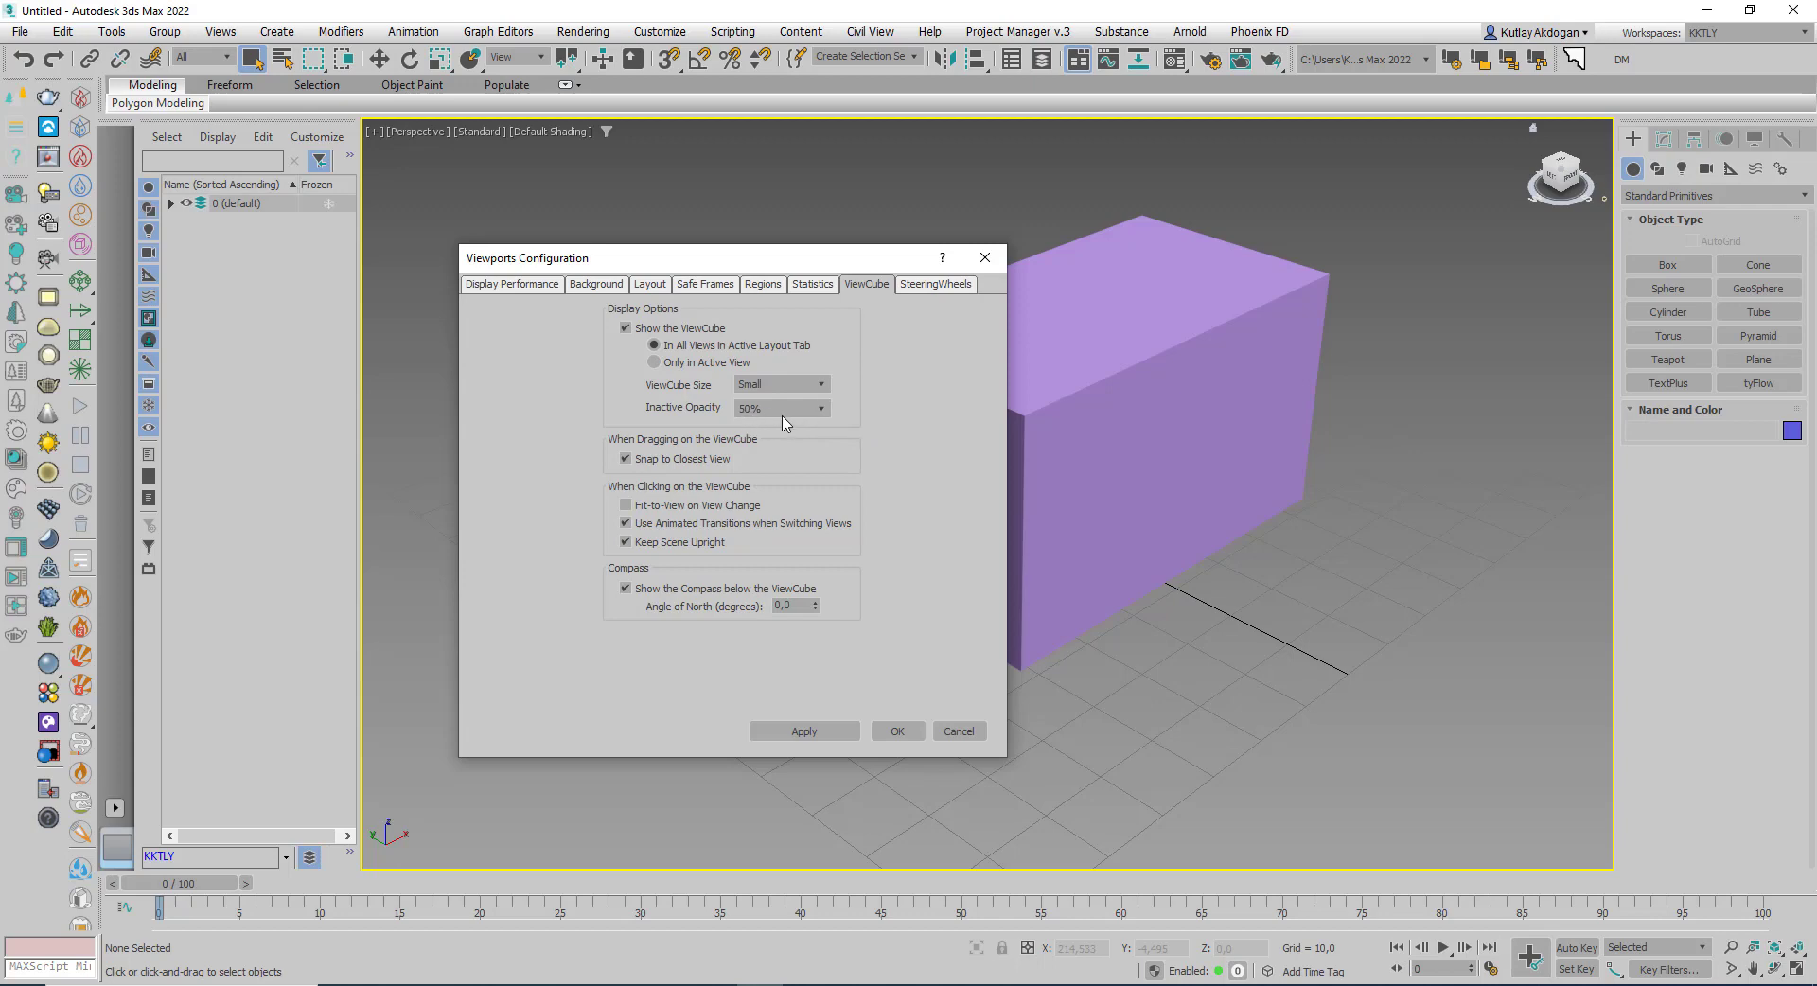
left_click(896, 734)
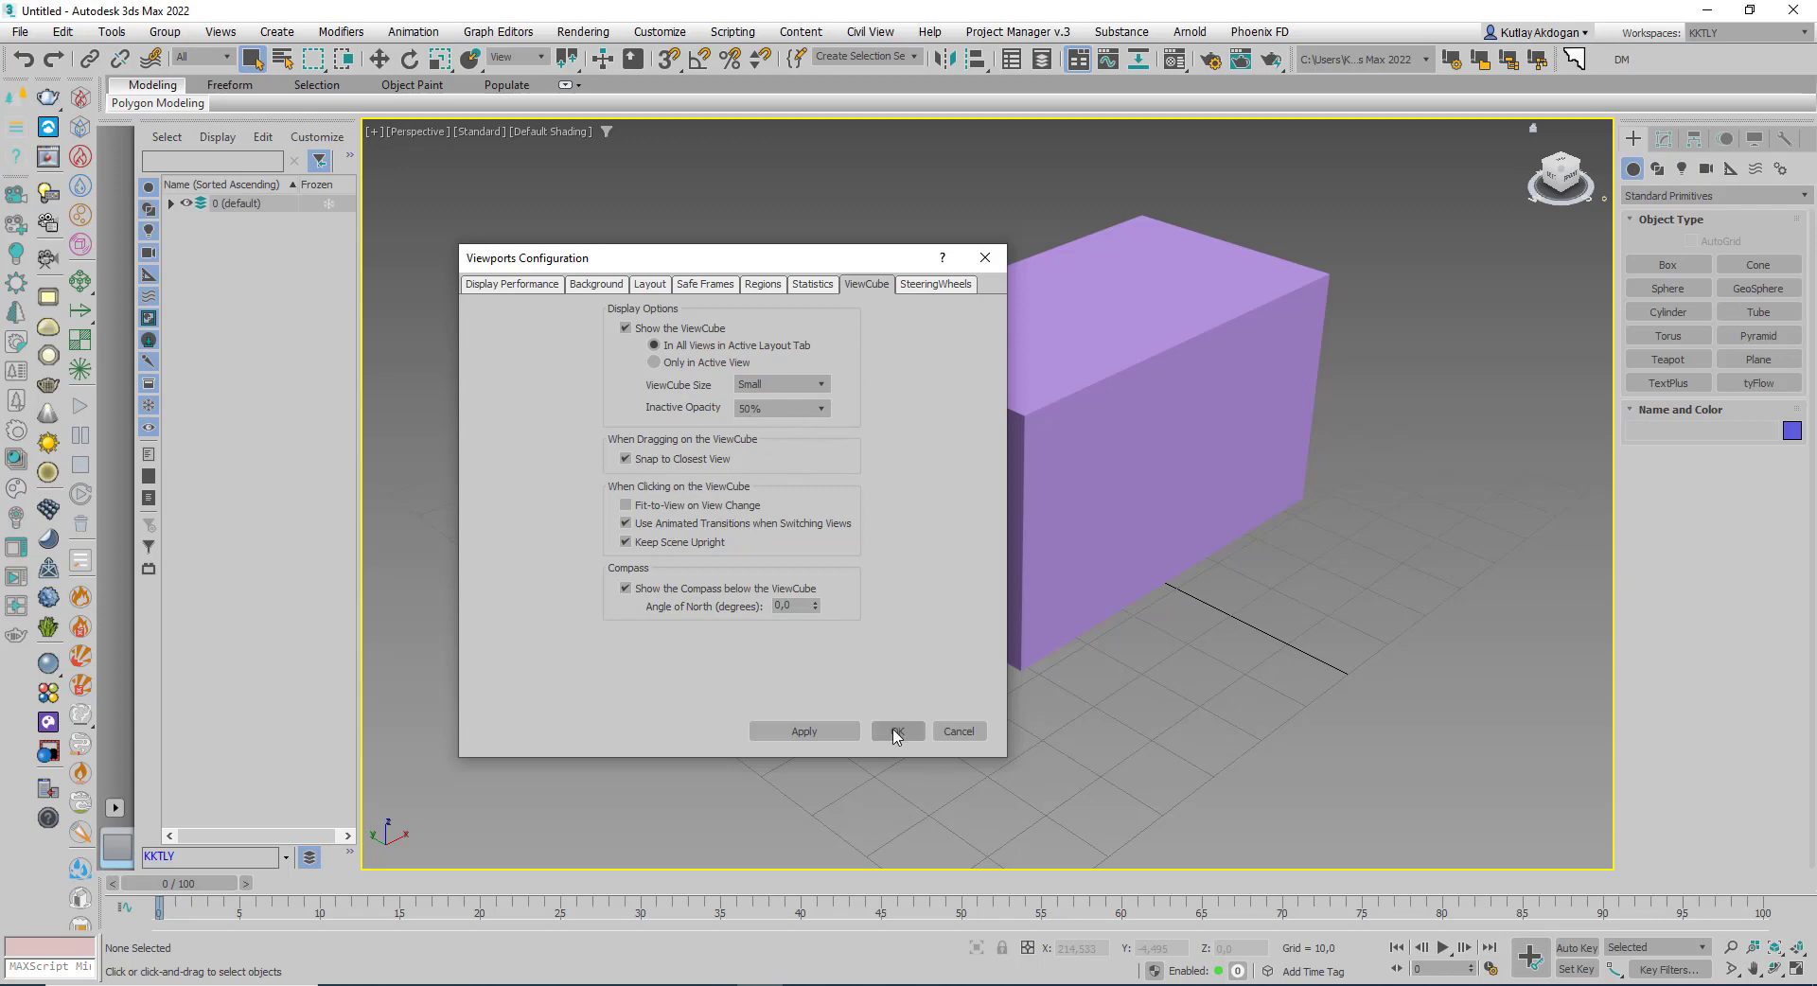